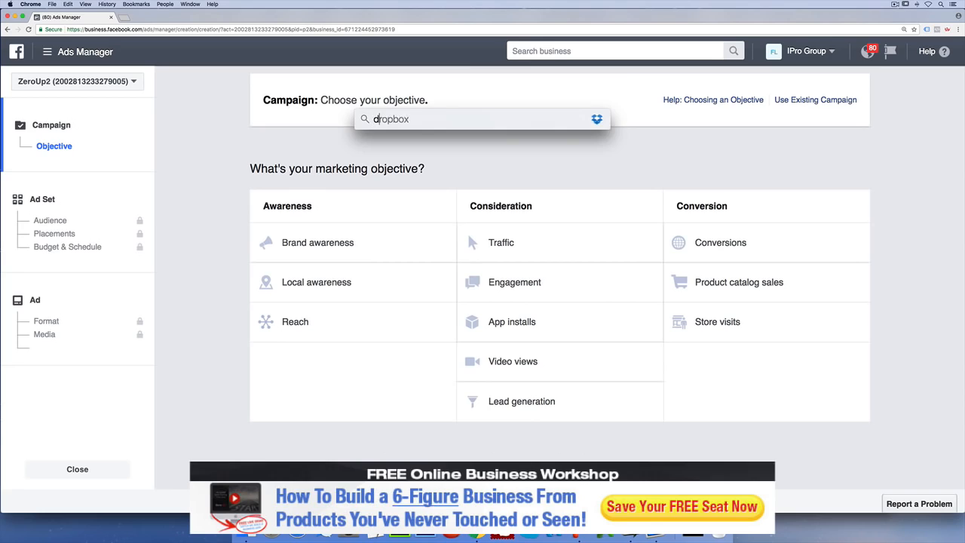
Switch to Deskscribble and handwrite the heading "CAMPAIGN" in black across the upper part of the blank canvas
key("Return")
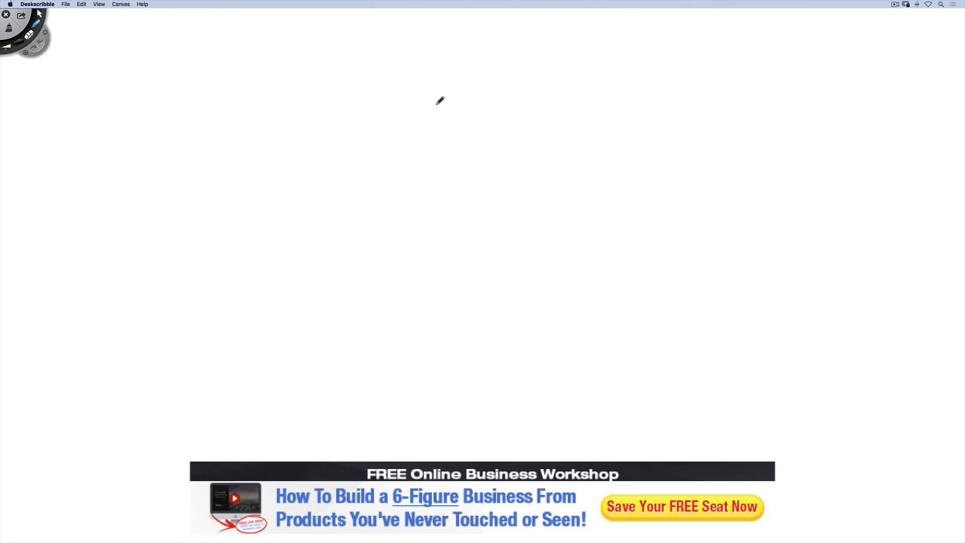
mouse_move(390, 30)
left_mouse_down()
mouse_move(361, 57)
mouse_move(379, 63)
left_mouse_up()
mouse_move(388, 62)
left_mouse_down()
mouse_move(398, 35)
mouse_move(407, 50)
mouse_move(443, 38)
mouse_move(461, 54)
mouse_move(506, 53)
left_mouse_up()
left_click_drag(512, 58, 523, 26)
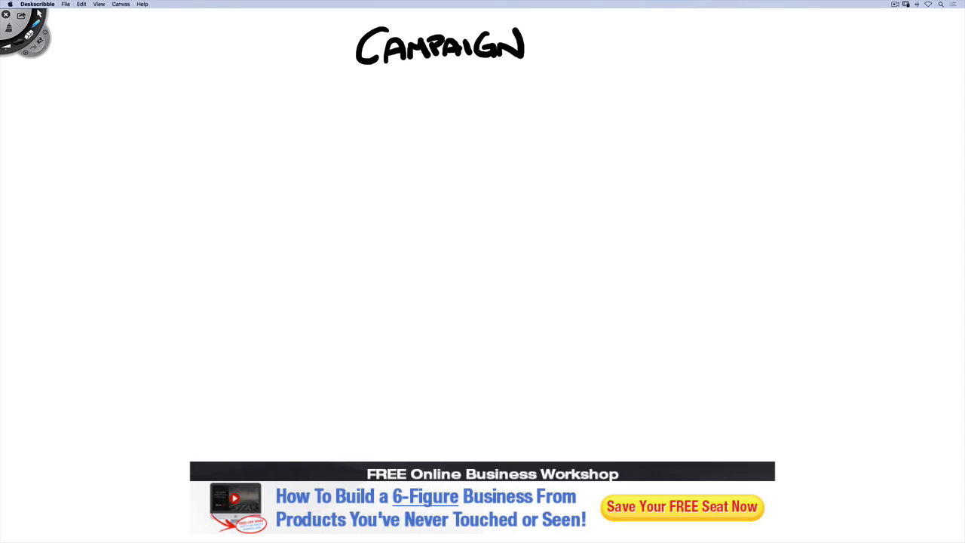
Write "DEFINE YOUR OUTCOME" and "ONE SALES FUNNEL AT A TIME" in blue on two lines beneath the "CAMPAIGN" heading
left_click(23, 46)
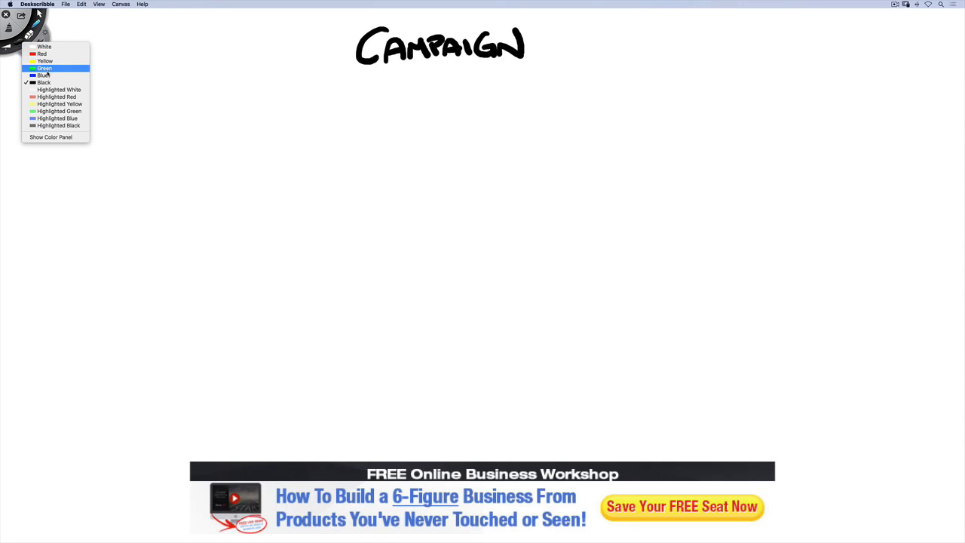
left_click(38, 78)
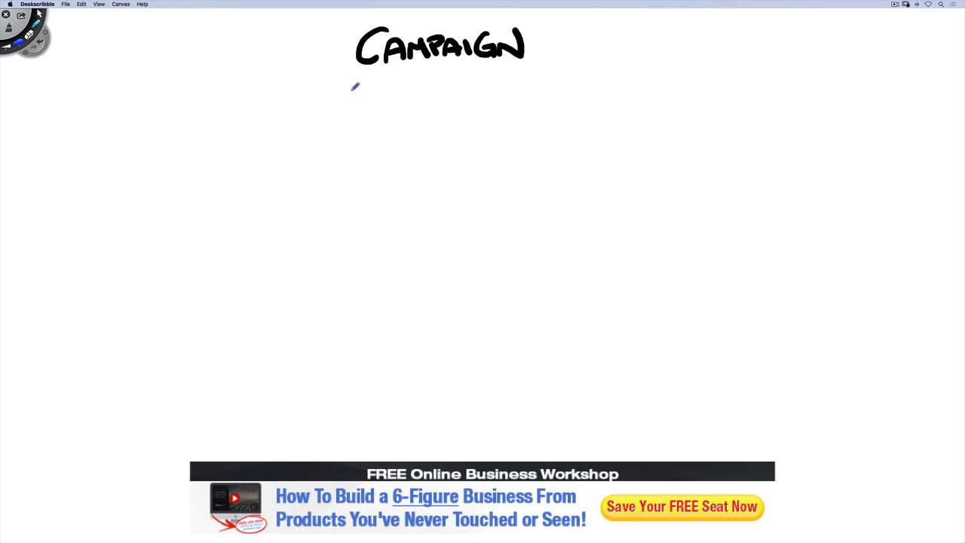
mouse_move(347, 98)
left_mouse_down()
mouse_move(370, 80)
mouse_move(392, 88)
mouse_move(441, 79)
mouse_move(457, 89)
mouse_move(533, 85)
mouse_move(535, 97)
mouse_move(564, 81)
mouse_move(653, 83)
mouse_move(673, 97)
left_mouse_up()
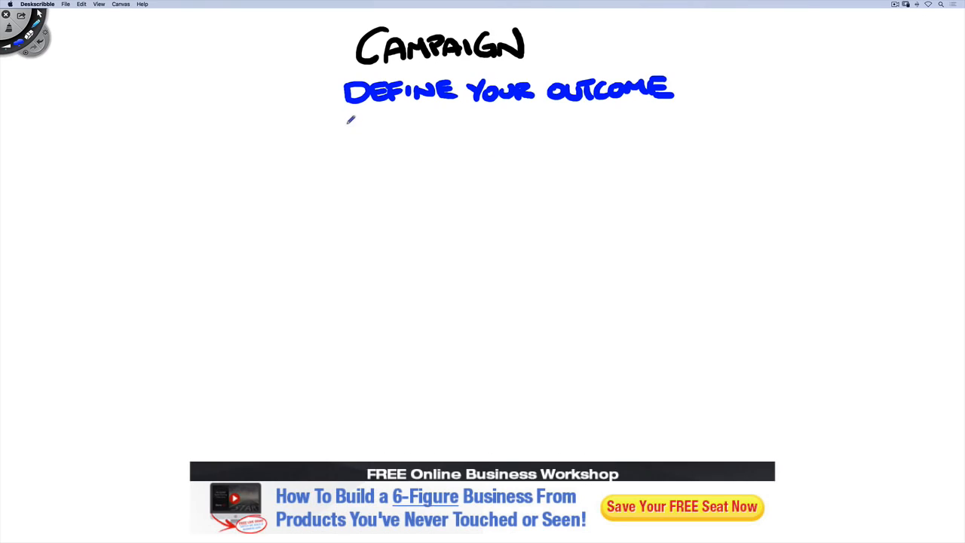
mouse_move(349, 119)
left_mouse_down()
mouse_move(388, 117)
mouse_move(415, 134)
mouse_move(490, 118)
mouse_move(530, 125)
mouse_move(518, 118)
mouse_move(585, 113)
mouse_move(607, 127)
mouse_move(637, 113)
mouse_move(646, 125)
mouse_move(657, 110)
mouse_move(683, 121)
mouse_move(767, 110)
mouse_move(776, 131)
left_mouse_up()
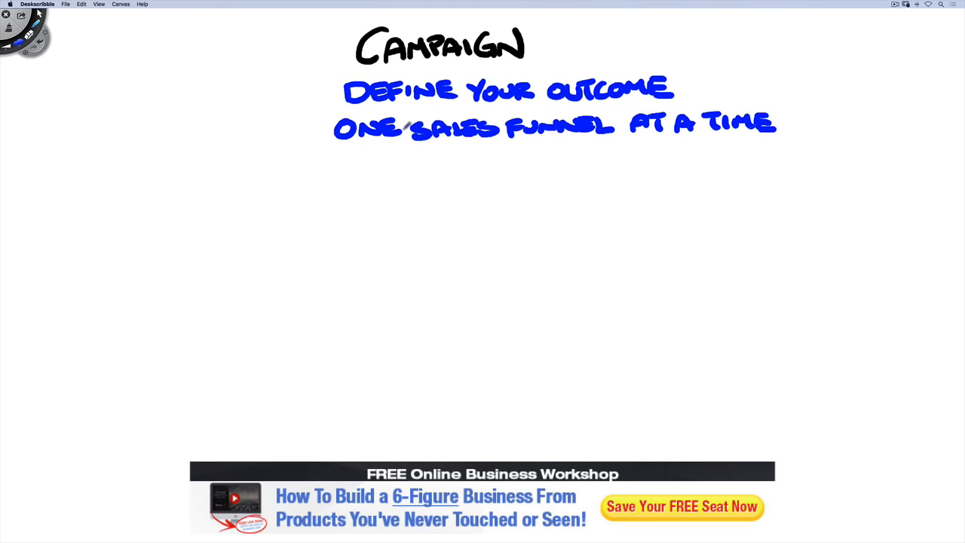
Draw a circled number 1 in black beside the "CAMPAIGN" heading
left_click(20, 45)
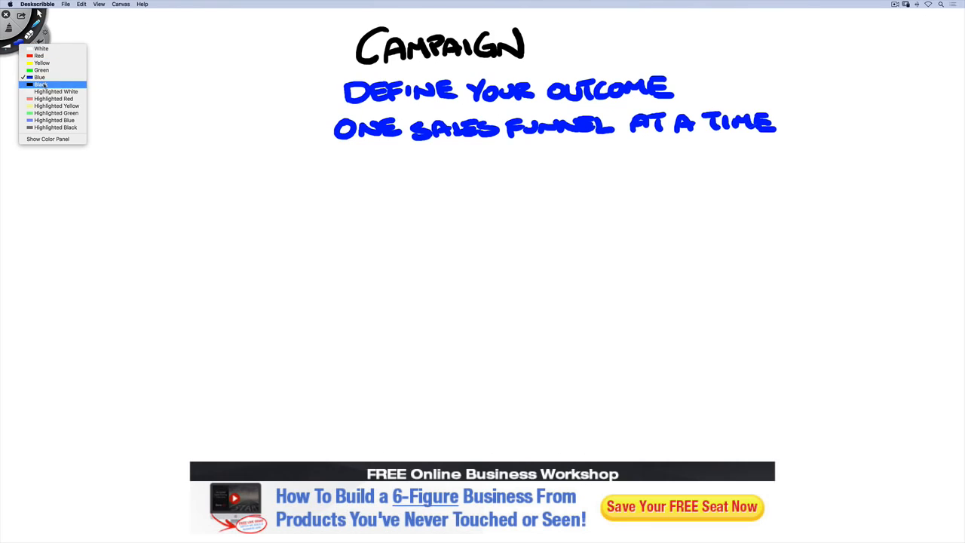
left_click(43, 85)
mouse_move(243, 63)
left_mouse_down()
mouse_move(245, 78)
mouse_move(220, 66)
mouse_move(271, 60)
mouse_move(253, 47)
left_mouse_up()
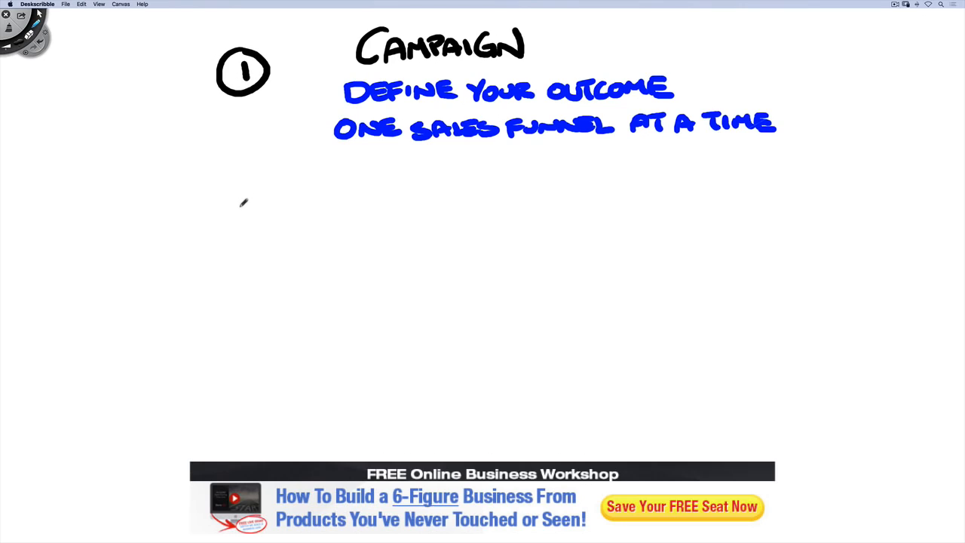
Draw a circled number 2 and the heading "AD SET" in black below the campaign section
mouse_move(238, 202)
left_mouse_down()
mouse_move(260, 230)
mouse_move(219, 234)
mouse_move(278, 200)
mouse_move(245, 193)
left_mouse_up()
left_click_drag(370, 205, 412, 214)
left_click_drag(436, 212, 468, 219)
left_click_drag(472, 205, 469, 226)
left_click_drag(485, 202, 494, 208)
left_click_drag(487, 202, 511, 201)
left_click_drag(502, 200, 503, 226)
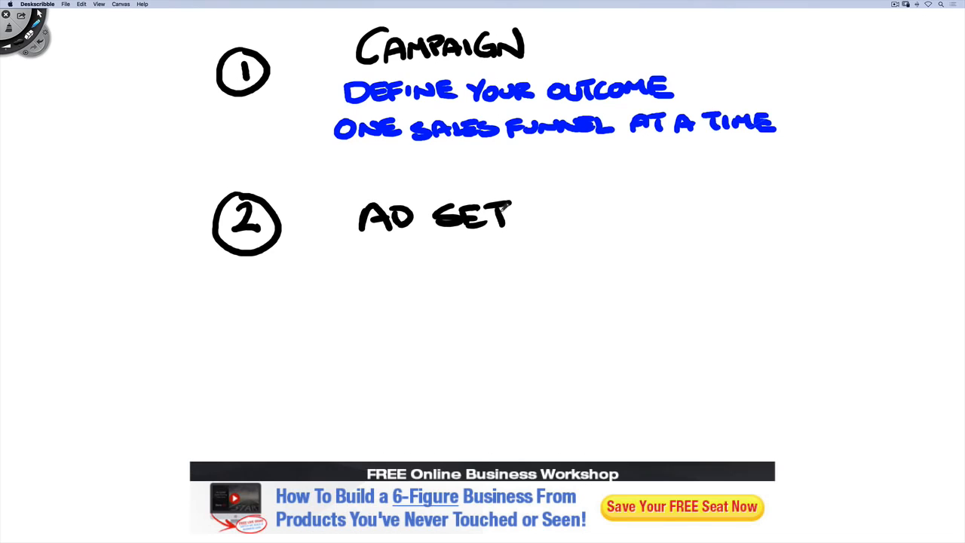
Write "YOUR TARGETING" in blue beneath the "AD SET" heading
left_click(23, 46)
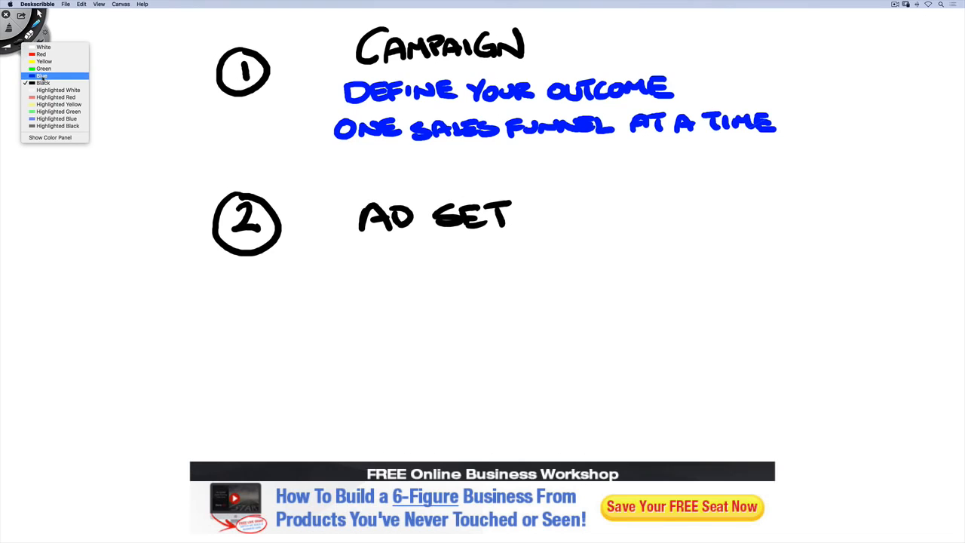
left_click(44, 76)
mouse_move(331, 254)
left_mouse_down()
mouse_move(344, 281)
mouse_move(412, 258)
mouse_move(415, 277)
mouse_move(459, 256)
left_mouse_up()
mouse_move(446, 257)
left_mouse_down()
mouse_move(447, 279)
mouse_move(479, 277)
mouse_move(483, 254)
left_mouse_up()
mouse_move(483, 256)
left_mouse_down()
mouse_move(528, 268)
mouse_move(553, 248)
mouse_move(573, 266)
mouse_move(597, 255)
mouse_move(612, 263)
mouse_move(617, 246)
left_mouse_up()
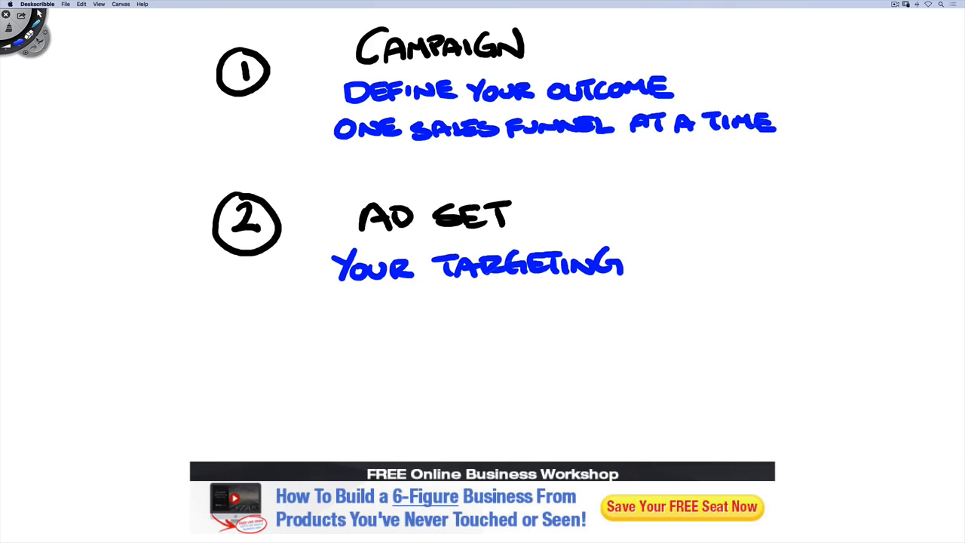
Draw a circled number 3 and the heading "AD LEVEL" in black below the ad set section
left_click(22, 44)
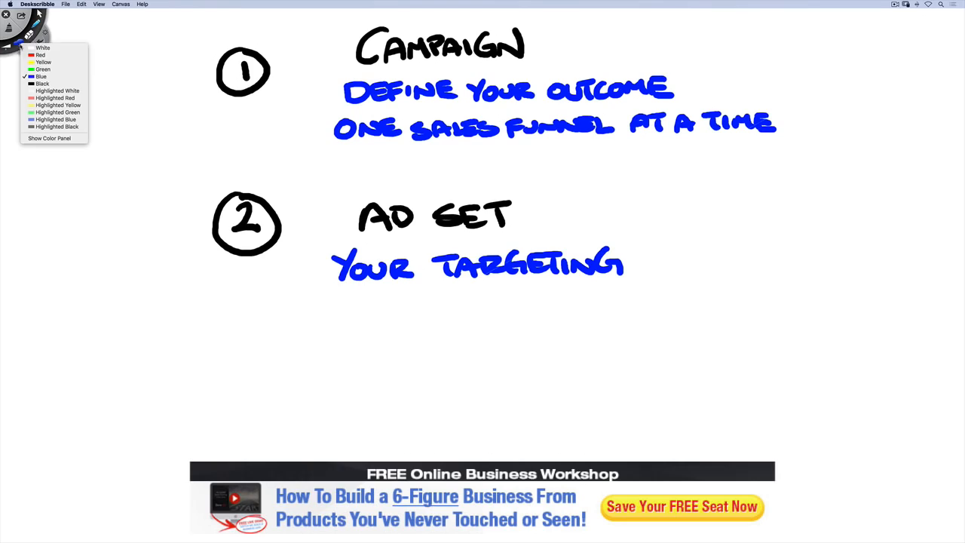
left_click(41, 84)
mouse_move(239, 340)
left_mouse_down()
mouse_move(261, 340)
mouse_move(238, 367)
mouse_move(279, 371)
mouse_move(265, 332)
left_mouse_up()
mouse_move(356, 374)
left_mouse_down()
mouse_move(379, 373)
mouse_move(383, 360)
left_mouse_up()
mouse_move(389, 369)
left_mouse_down()
mouse_move(386, 346)
mouse_move(393, 373)
left_mouse_up()
mouse_move(457, 347)
left_mouse_down()
mouse_move(478, 371)
mouse_move(511, 343)
mouse_move(544, 366)
mouse_move(556, 361)
left_mouse_up()
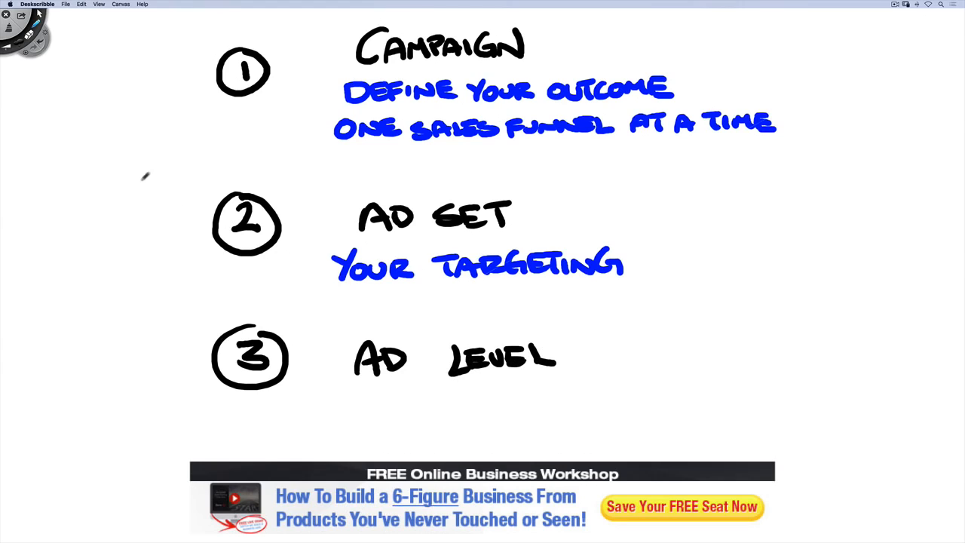
Write "AD MESSAGE" in blue beneath the "AD LEVEL" heading
left_click(22, 47)
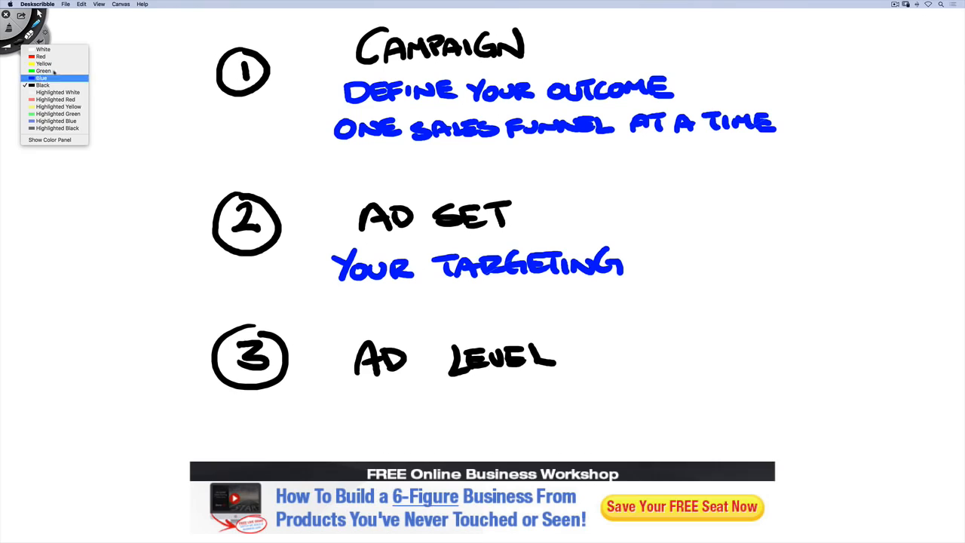
left_click(56, 75)
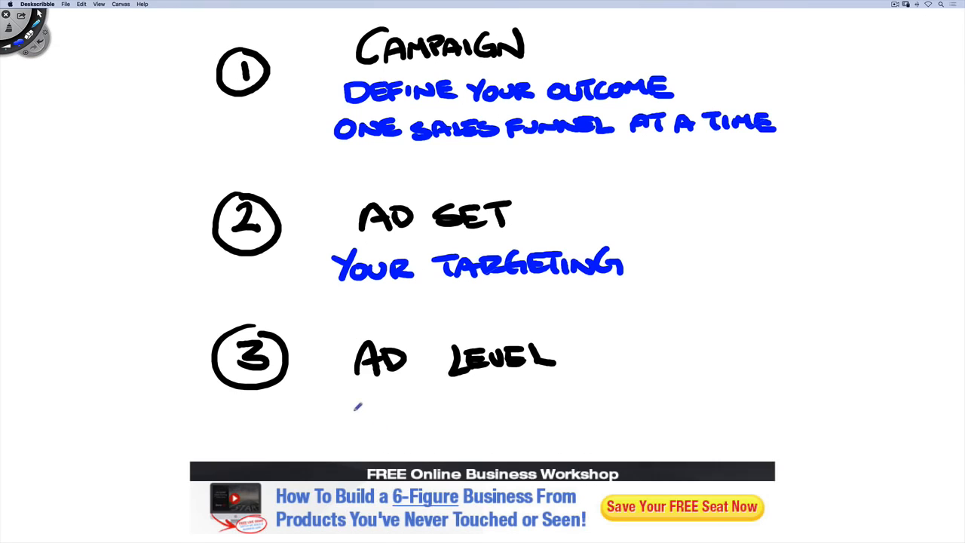
mouse_move(344, 428)
left_mouse_down()
mouse_move(369, 429)
mouse_move(360, 411)
left_mouse_up()
mouse_move(368, 402)
left_mouse_down()
mouse_move(379, 406)
mouse_move(370, 427)
mouse_move(499, 411)
mouse_move(527, 424)
mouse_move(563, 402)
mouse_move(564, 428)
left_mouse_up()
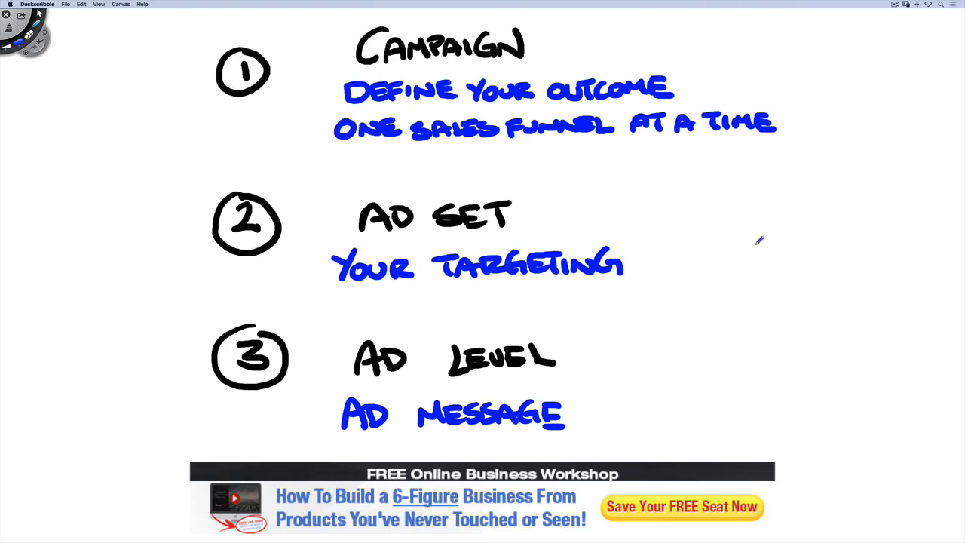
Sketch a blue diagram beside the notes: "HUNTING" inside an oval, with an arrow down to a boxed "ADS"
mouse_move(735, 236)
left_mouse_down()
mouse_move(781, 249)
mouse_move(801, 236)
mouse_move(821, 245)
mouse_move(850, 230)
mouse_move(864, 250)
left_mouse_up()
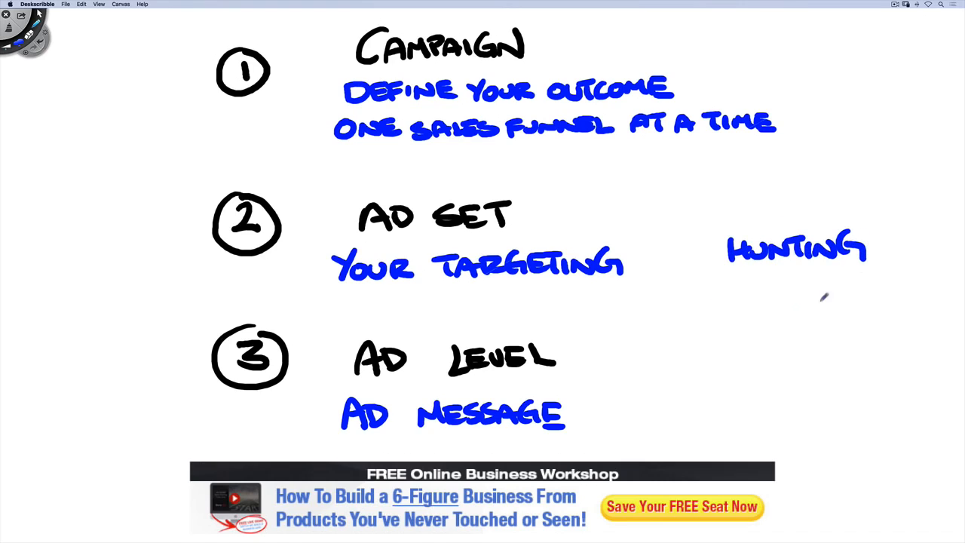
mouse_move(802, 202)
left_mouse_down()
mouse_move(689, 271)
mouse_move(846, 312)
mouse_move(901, 248)
mouse_move(837, 198)
mouse_move(788, 199)
left_mouse_up()
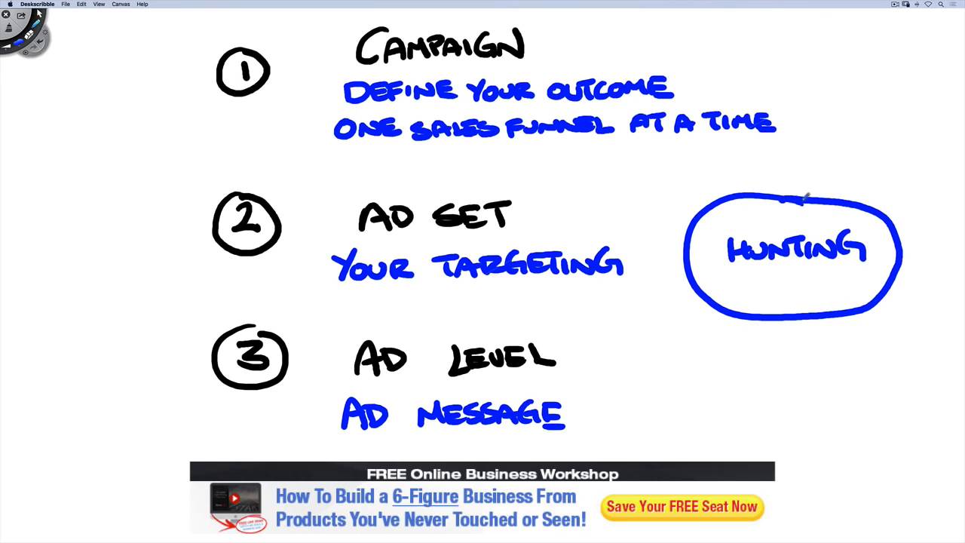
left_click_drag(785, 344, 799, 374)
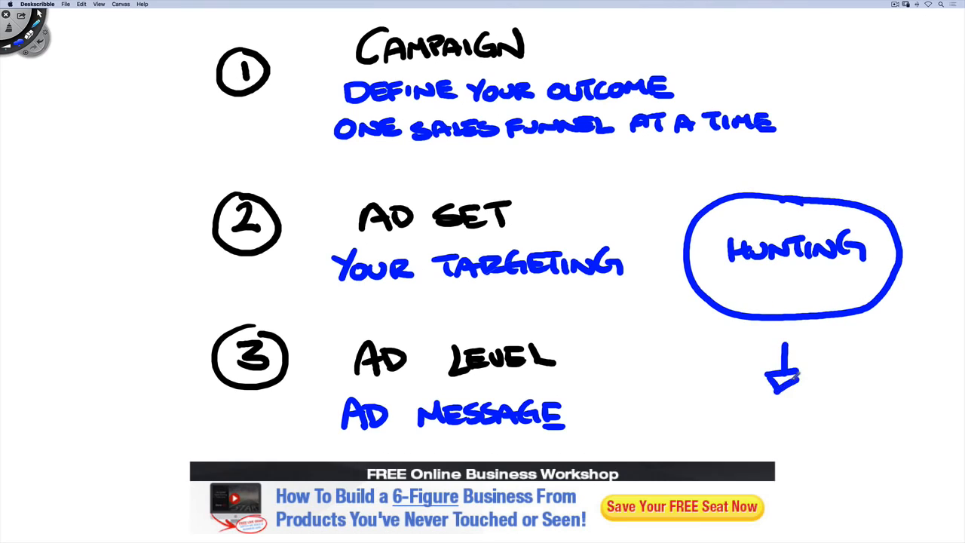
mouse_move(750, 409)
left_mouse_down()
mouse_move(751, 433)
mouse_move(820, 408)
mouse_move(824, 452)
mouse_move(766, 441)
mouse_move(799, 436)
mouse_move(793, 448)
left_mouse_up()
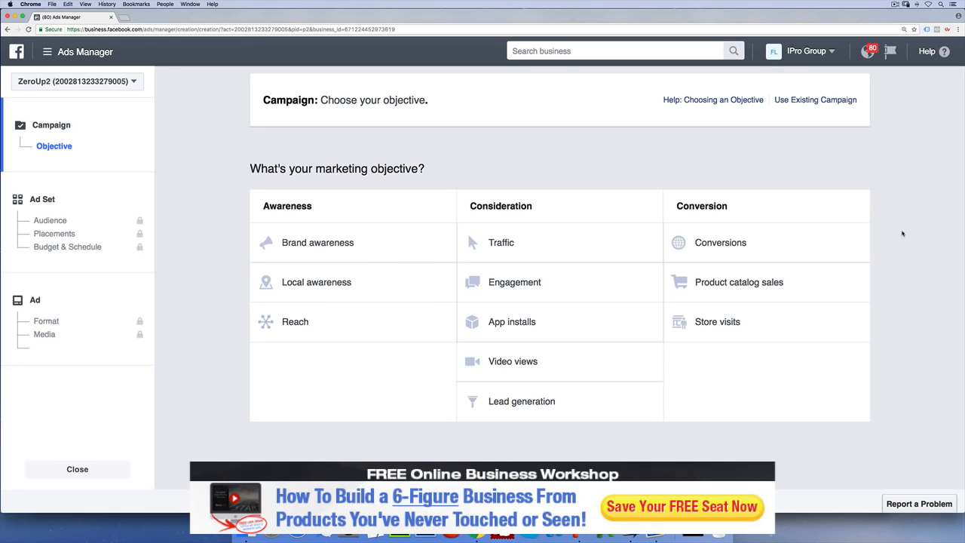
Return to Deskscribble, clear the canvas and set its background to Desktop Background for drawing over the Ads Manager page
key("super+space")
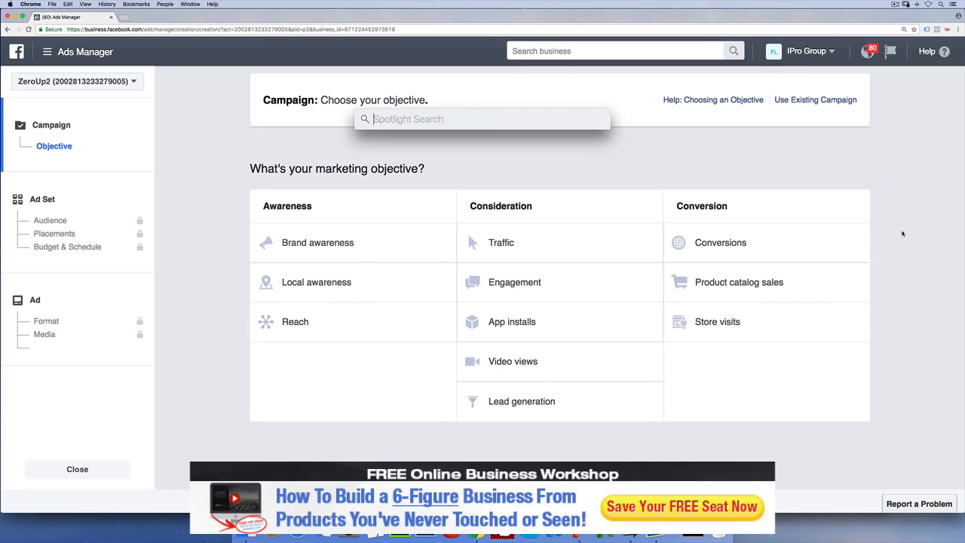
type("desk")
key("Return")
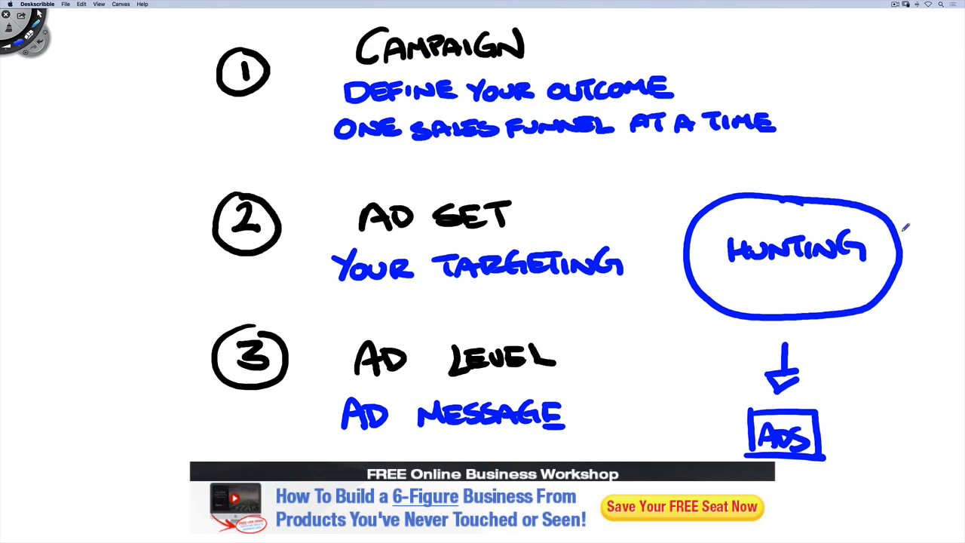
left_click(15, 34)
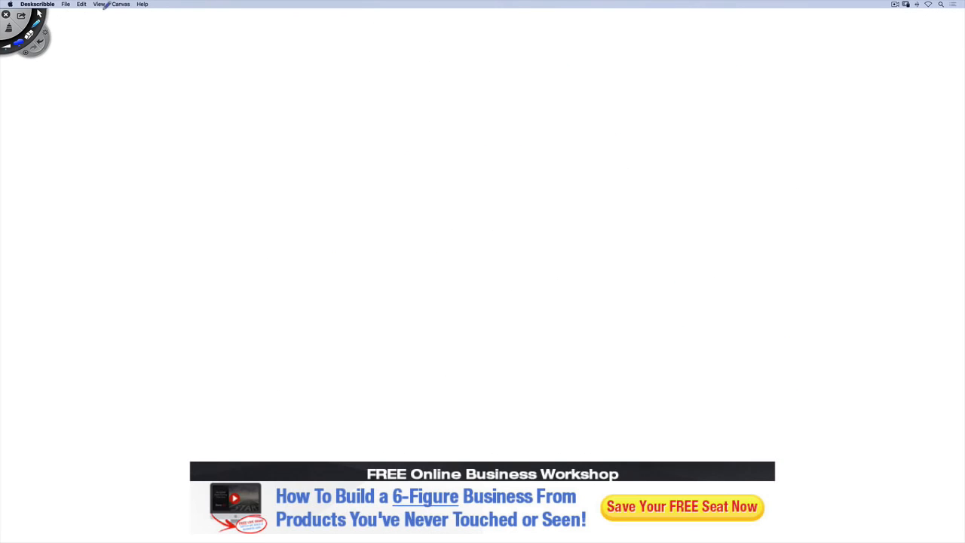
left_click(120, 3)
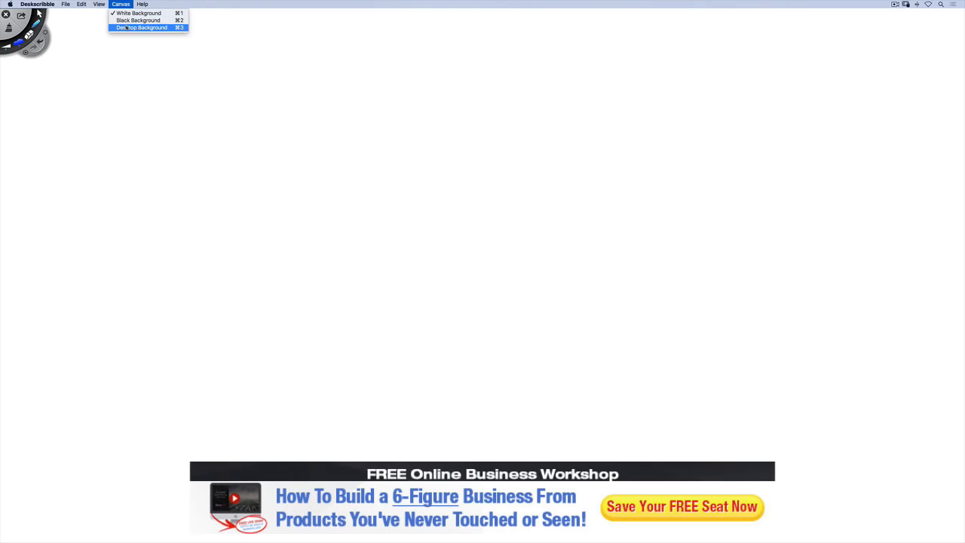
left_click(132, 26)
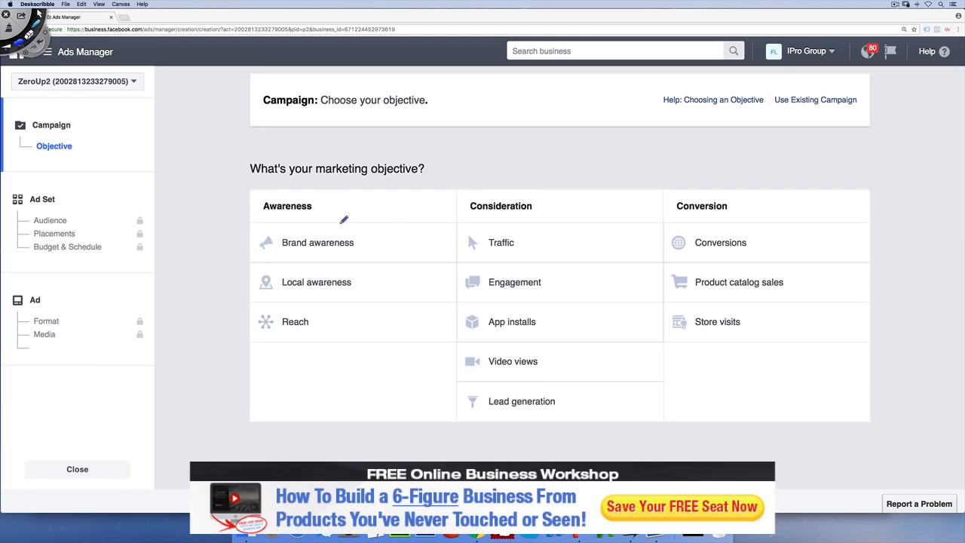
Annotate the Brand awareness objective in blue with an arrow and the notes "LIKE", "7 DAYS" and "5"
mouse_move(332, 230)
left_mouse_down()
mouse_move(339, 205)
mouse_move(359, 193)
mouse_move(372, 200)
mouse_move(401, 187)
mouse_move(407, 195)
mouse_move(405, 185)
left_mouse_up()
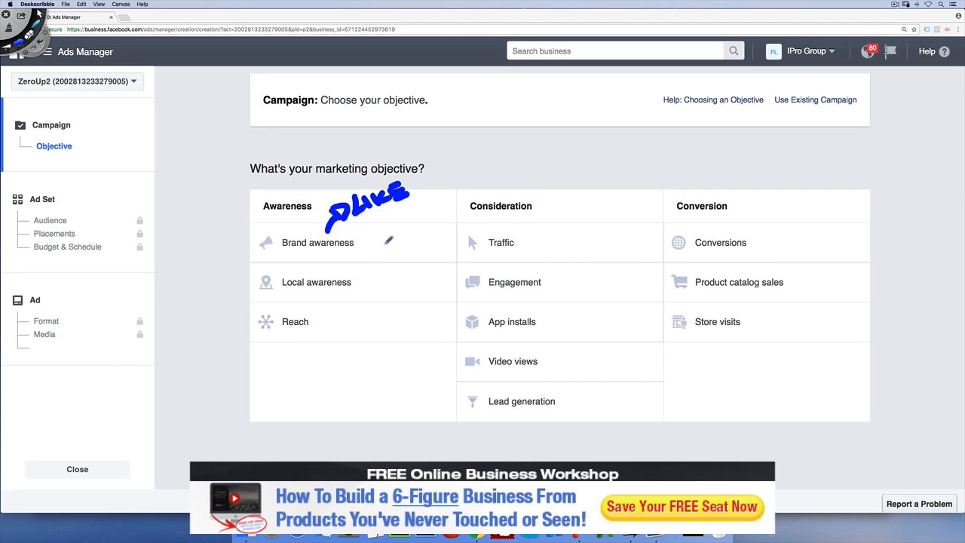
mouse_move(356, 221)
left_mouse_down()
mouse_move(374, 217)
mouse_move(367, 243)
left_mouse_up()
mouse_move(359, 232)
left_mouse_down()
mouse_move(415, 220)
mouse_move(431, 202)
mouse_move(390, 255)
mouse_move(422, 239)
mouse_move(422, 219)
left_mouse_up()
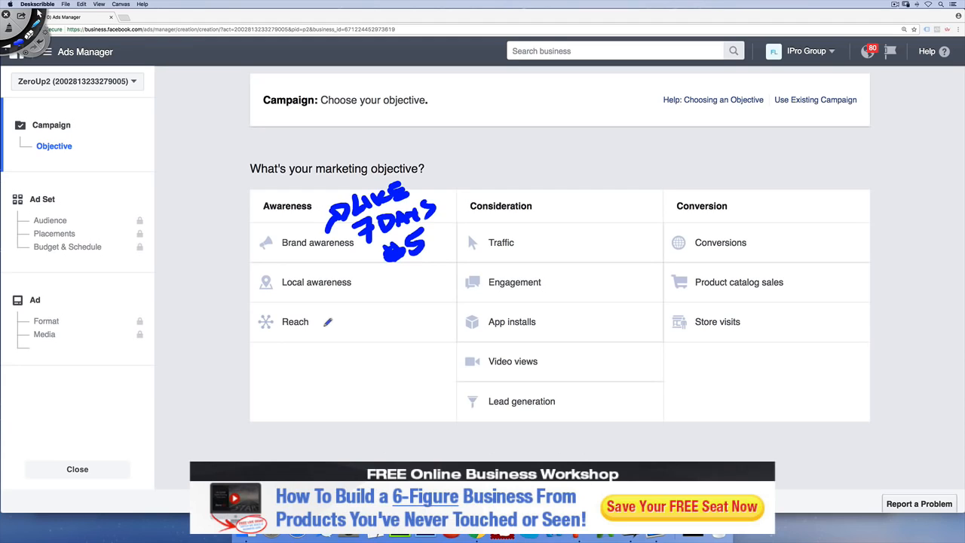
Strike out the Local awareness and Reach objectives, adding an underlined "SEE YOUR AD" note beneath Reach
left_click_drag(248, 283, 367, 276)
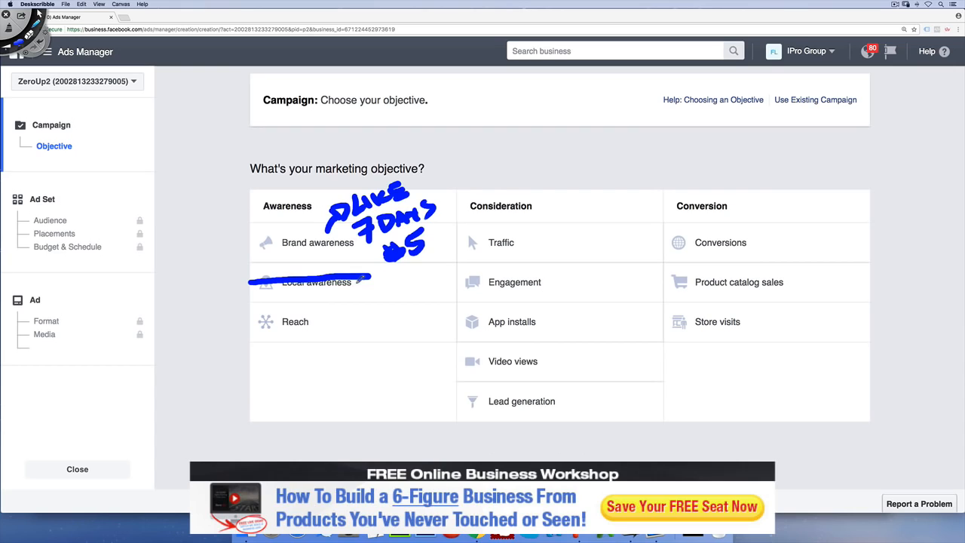
mouse_move(256, 333)
left_mouse_down()
mouse_move(273, 362)
mouse_move(295, 360)
mouse_move(309, 343)
mouse_move(321, 358)
mouse_move(306, 386)
mouse_move(388, 361)
left_mouse_up()
left_click_drag(306, 420, 401, 370)
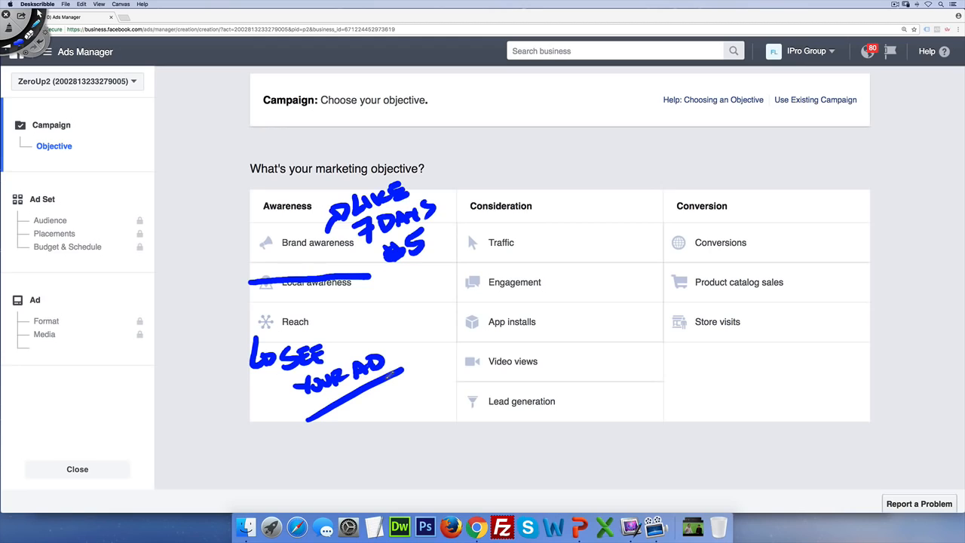
left_click_drag(250, 324, 319, 319)
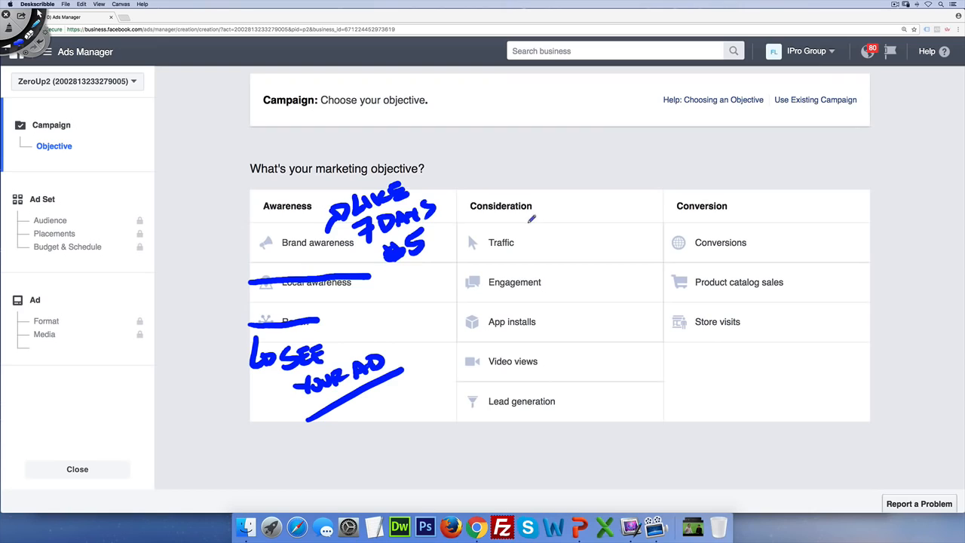
Label Traffic "LINK" and strike it out, and mark Engagement with "PPE" and a check mark
mouse_move(531, 218)
left_mouse_down()
mouse_move(541, 213)
mouse_move(556, 227)
mouse_move(565, 202)
mouse_move(571, 220)
mouse_move(589, 202)
left_mouse_up()
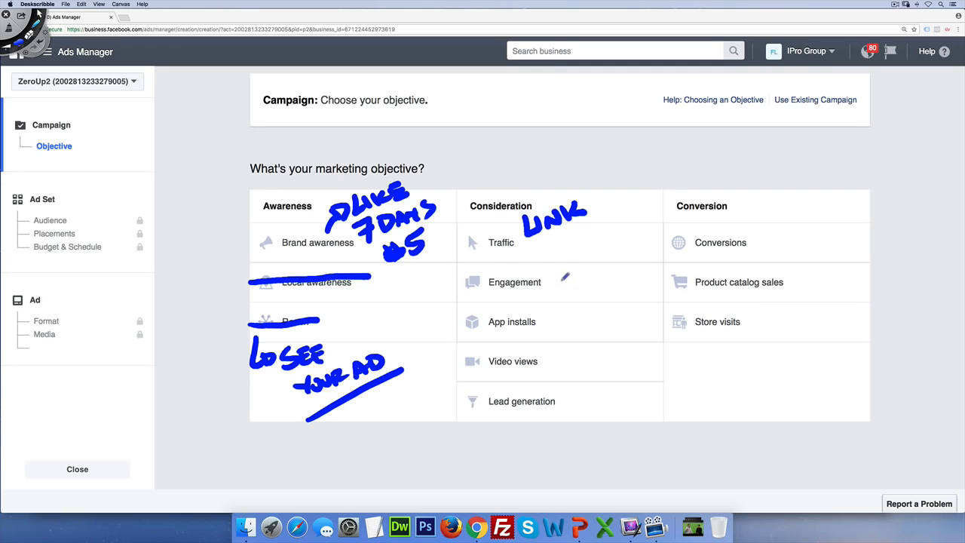
mouse_move(556, 270)
left_mouse_down()
mouse_move(558, 290)
mouse_move(600, 263)
mouse_move(595, 289)
mouse_move(600, 278)
left_mouse_up()
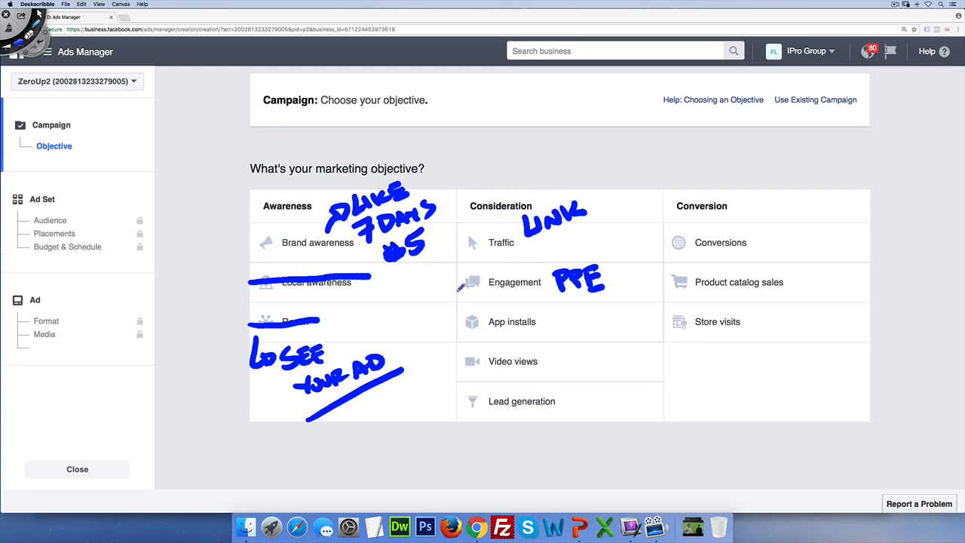
mouse_move(444, 282)
left_mouse_down()
mouse_move(455, 294)
mouse_move(520, 238)
left_mouse_up()
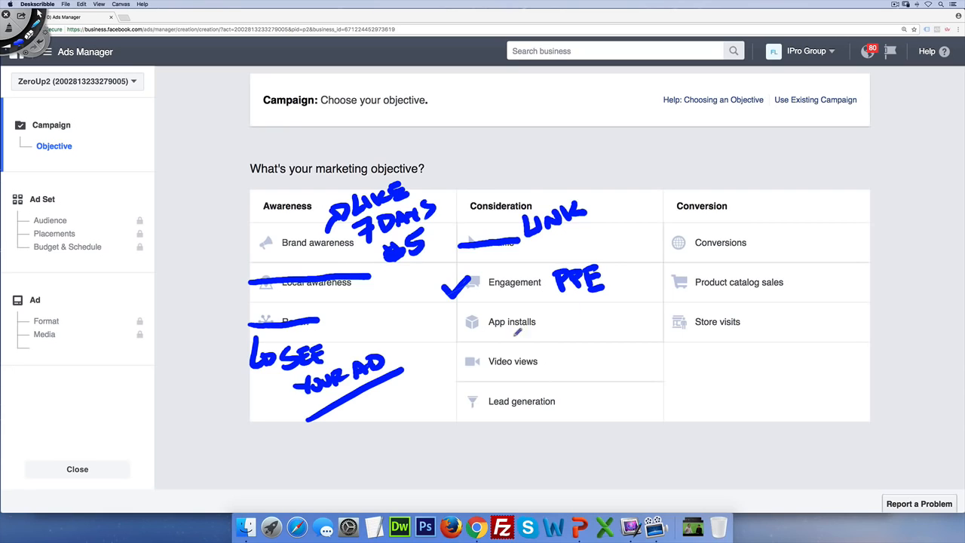
Underline the App installs objective and write "APP STORE" beside it
left_click_drag(456, 340, 549, 326)
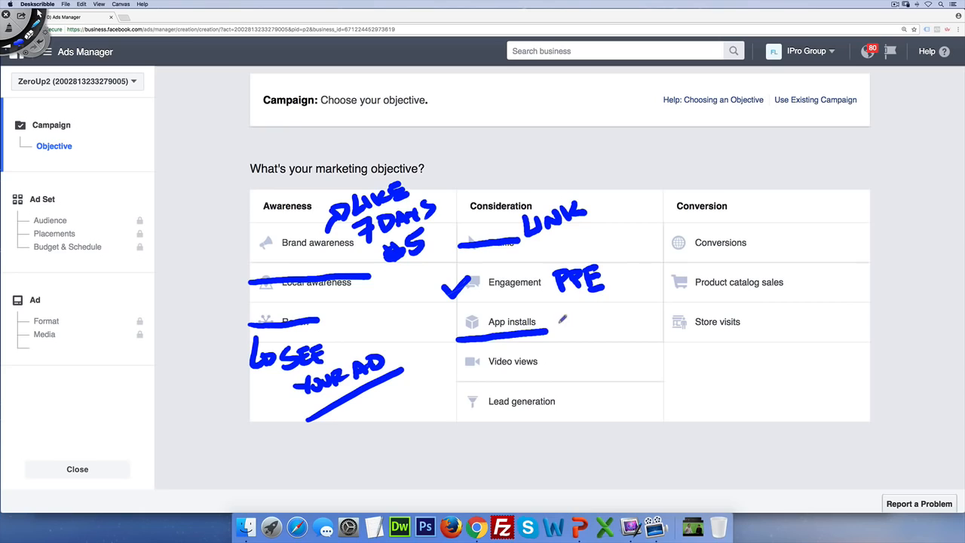
mouse_move(553, 327)
left_mouse_down()
mouse_move(590, 302)
mouse_move(587, 339)
mouse_move(612, 317)
mouse_move(649, 322)
left_mouse_up()
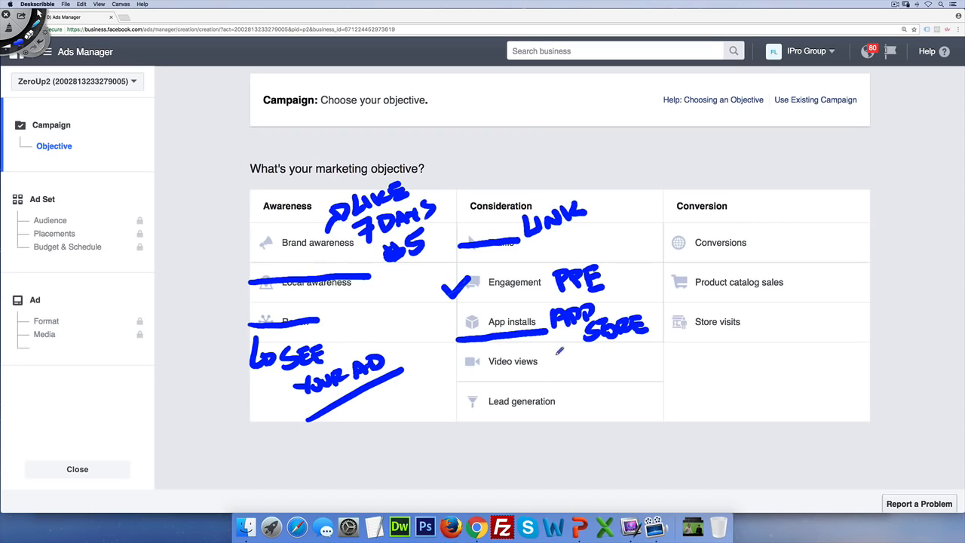
Write "VIEW 3 SECS" beside the Video views objective and "GO WATCH IT HERE!" beneath Lead generation
mouse_move(546, 348)
left_mouse_down()
mouse_move(563, 346)
mouse_move(569, 367)
left_mouse_up()
mouse_move(576, 348)
left_mouse_down()
mouse_move(577, 367)
mouse_move(619, 352)
left_mouse_up()
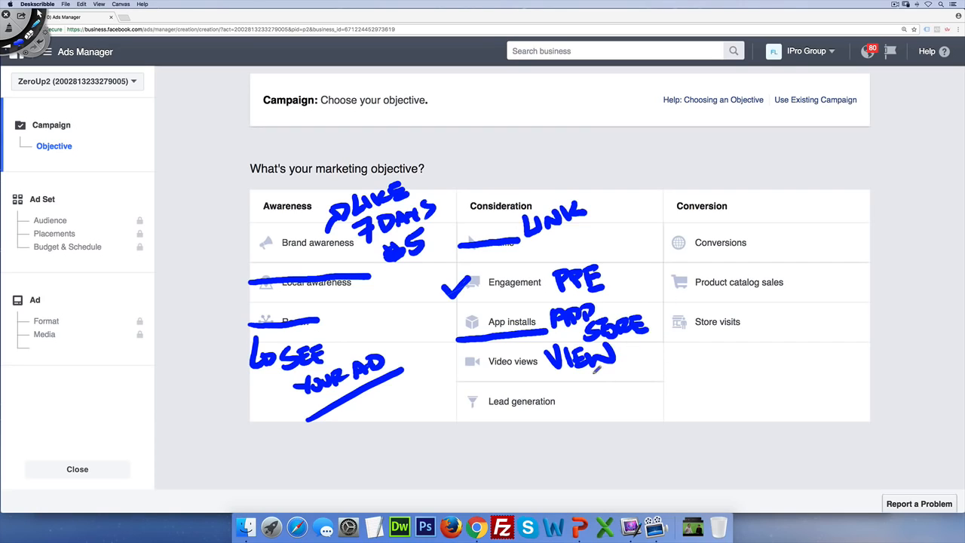
mouse_move(594, 368)
left_mouse_down()
mouse_move(596, 385)
mouse_move(655, 379)
left_mouse_up()
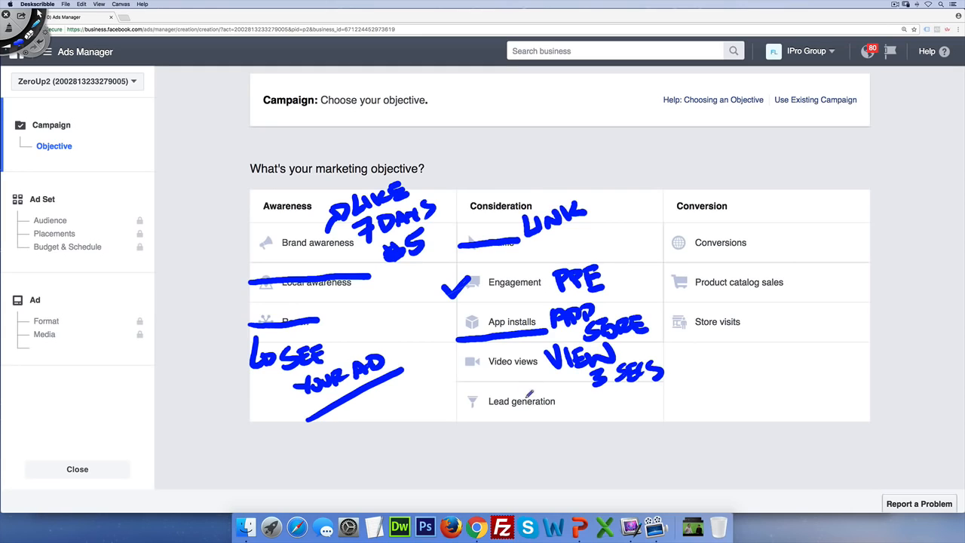
mouse_move(480, 414)
left_mouse_down()
mouse_move(469, 438)
mouse_move(496, 423)
mouse_move(559, 430)
mouse_move(602, 419)
mouse_move(634, 434)
left_mouse_up()
mouse_move(474, 465)
left_mouse_down()
mouse_move(486, 482)
mouse_move(543, 465)
mouse_move(557, 478)
mouse_move(573, 456)
mouse_move(585, 476)
left_mouse_up()
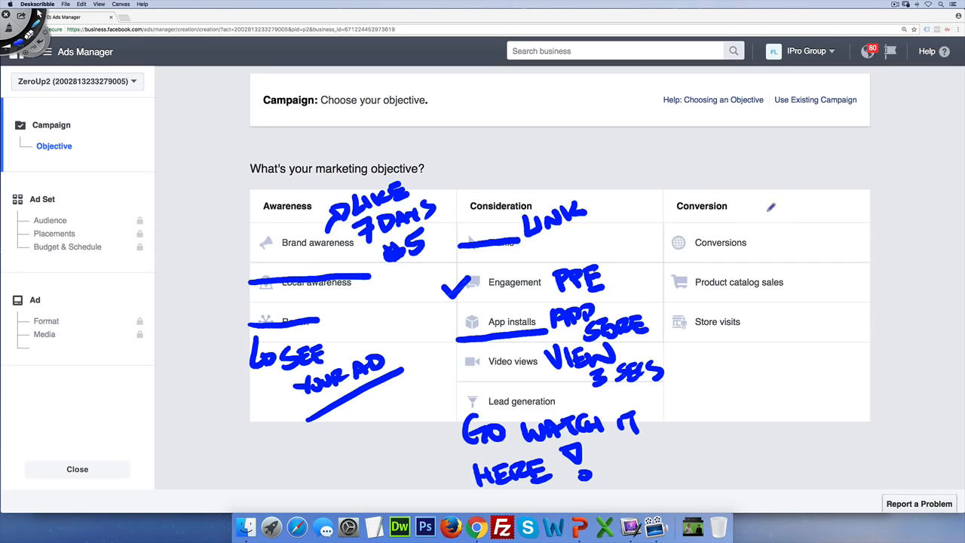
Write "FB PIXEL" beside the Conversions objective, with an arrow leading to "STANDARD EVENT" beneath it
mouse_move(764, 225)
left_mouse_down()
mouse_move(775, 213)
mouse_move(802, 222)
left_mouse_up()
left_click_drag(802, 202, 786, 223)
mouse_move(805, 203)
left_mouse_down()
mouse_move(804, 219)
mouse_move(814, 203)
mouse_move(817, 219)
mouse_move(840, 217)
left_mouse_up()
mouse_move(778, 180)
left_mouse_down()
mouse_move(780, 198)
mouse_move(794, 177)
left_mouse_up()
left_click_drag(781, 188, 799, 196)
left_click_drag(798, 178, 800, 196)
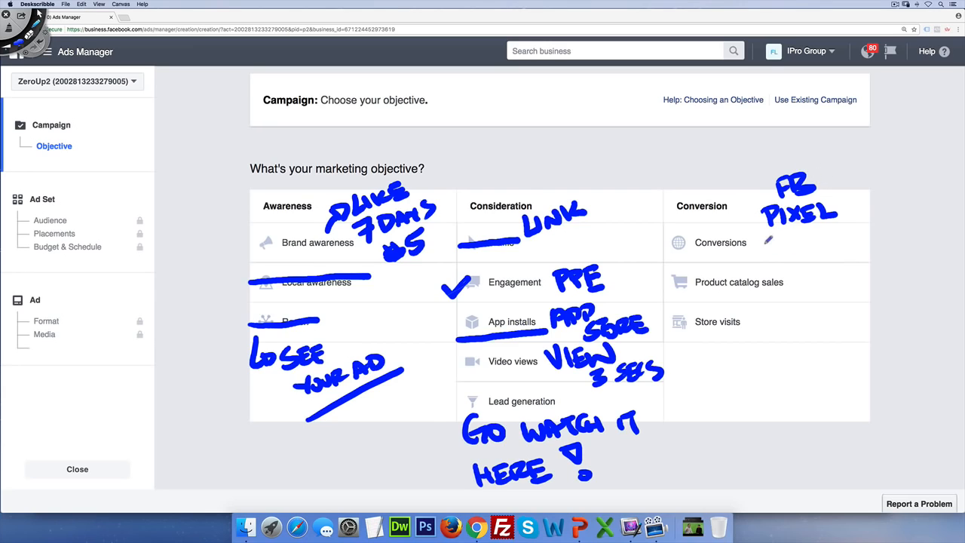
mouse_move(763, 235)
left_mouse_down()
mouse_move(775, 256)
mouse_move(836, 231)
mouse_move(896, 224)
left_mouse_up()
mouse_move(838, 248)
left_mouse_down()
mouse_move(853, 260)
mouse_move(867, 251)
left_mouse_up()
mouse_move(867, 250)
left_mouse_down()
mouse_move(873, 242)
mouse_move(883, 259)
mouse_move(911, 231)
left_mouse_up()
left_click_drag(900, 233, 903, 257)
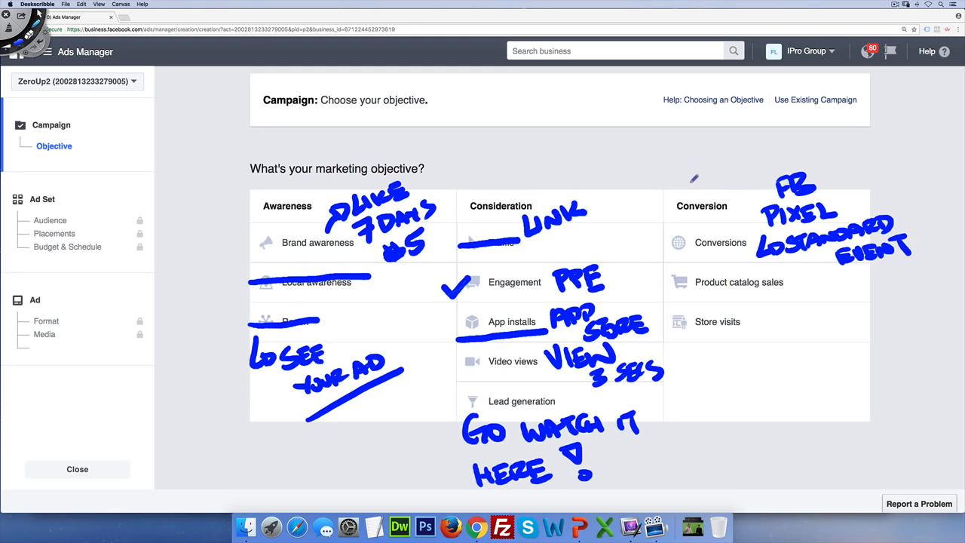
Frame the Conversions objective and write an underlined "PURCHASE" above it, with an arrow pointing back to the frame
mouse_move(669, 221)
left_mouse_down()
mouse_move(718, 212)
mouse_move(760, 254)
mouse_move(688, 275)
left_mouse_up()
mouse_move(688, 193)
left_mouse_down()
mouse_move(687, 165)
mouse_move(689, 180)
left_mouse_up()
mouse_move(702, 169)
left_mouse_down()
mouse_move(712, 175)
mouse_move(747, 150)
mouse_move(758, 162)
mouse_move(802, 134)
mouse_move(822, 140)
left_mouse_up()
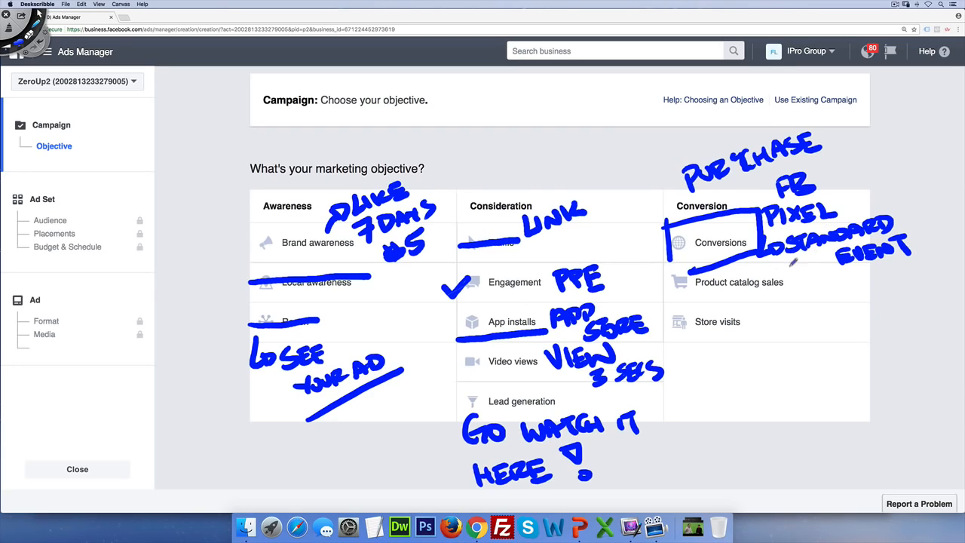
left_click_drag(702, 202, 827, 156)
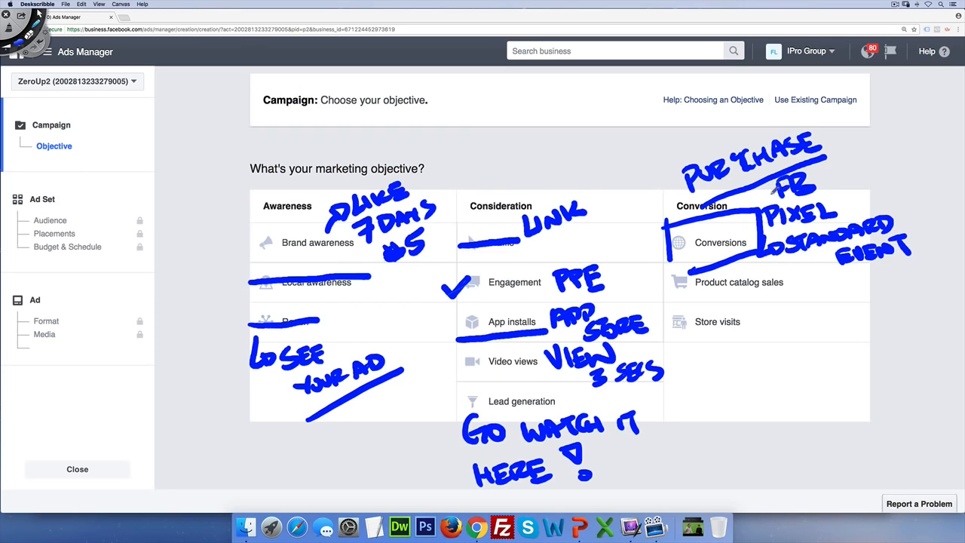
mouse_move(663, 196)
left_mouse_down()
mouse_move(669, 223)
mouse_move(688, 208)
left_mouse_up()
Label Product catalog sales "ECOM", and box Store visits with the branching notes "CALL" and "DIRECTION"
mouse_move(801, 275)
left_mouse_down()
mouse_move(797, 299)
mouse_move(820, 288)
mouse_move(849, 294)
mouse_move(860, 282)
mouse_move(872, 297)
left_mouse_up()
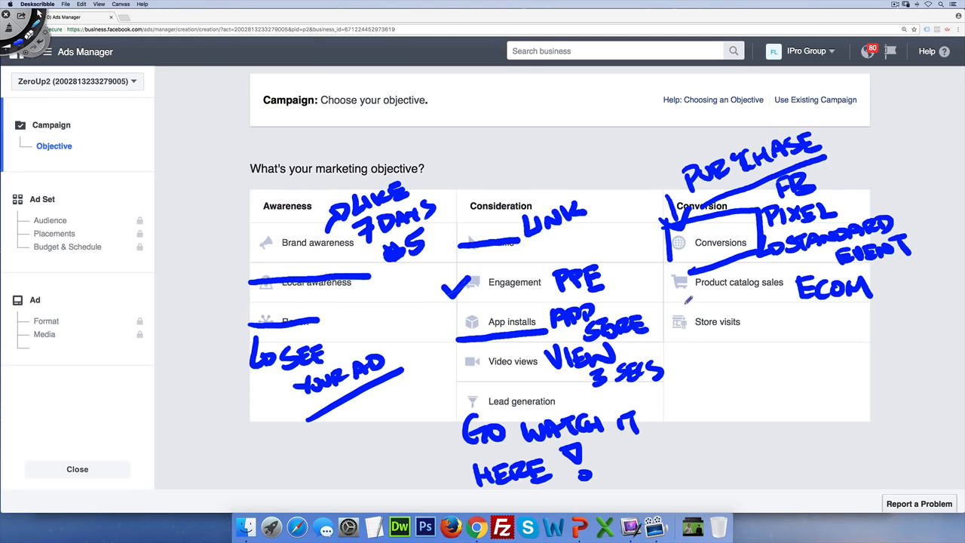
mouse_move(667, 305)
left_mouse_down()
mouse_move(664, 349)
mouse_move(763, 324)
mouse_move(701, 349)
mouse_move(667, 349)
left_mouse_up()
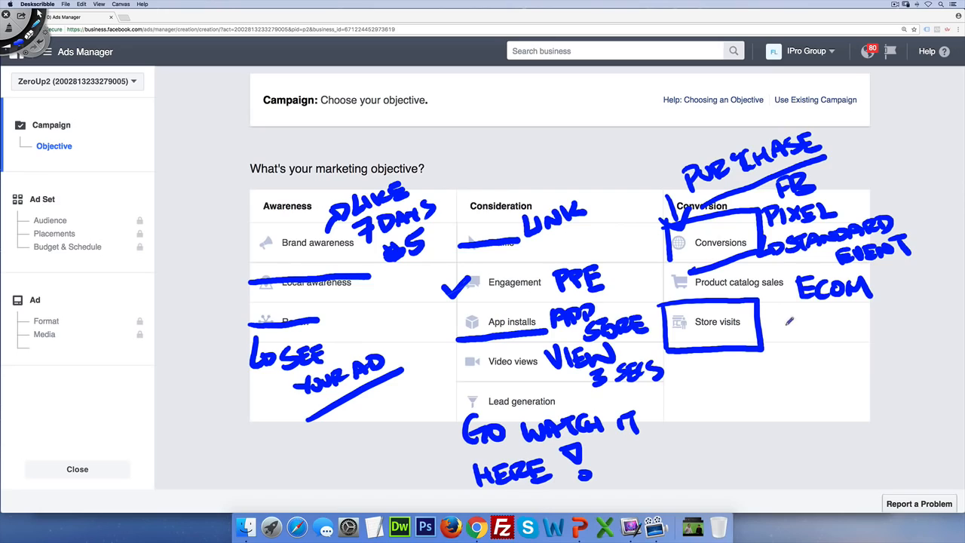
mouse_move(786, 319)
left_mouse_down()
mouse_move(769, 328)
mouse_move(790, 350)
left_mouse_up()
left_click_drag(805, 315, 801, 326)
mouse_move(806, 325)
left_mouse_down()
mouse_move(820, 319)
mouse_move(852, 327)
mouse_move(802, 354)
mouse_move(845, 338)
mouse_move(910, 337)
left_mouse_up()
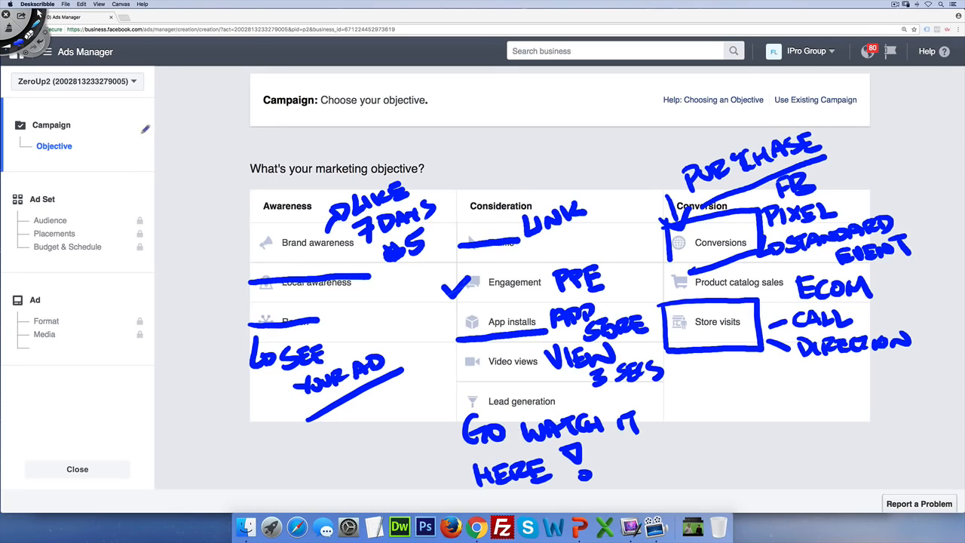
Clear all the annotations and draw a blue box around the Conversions objective
left_click(38, 12)
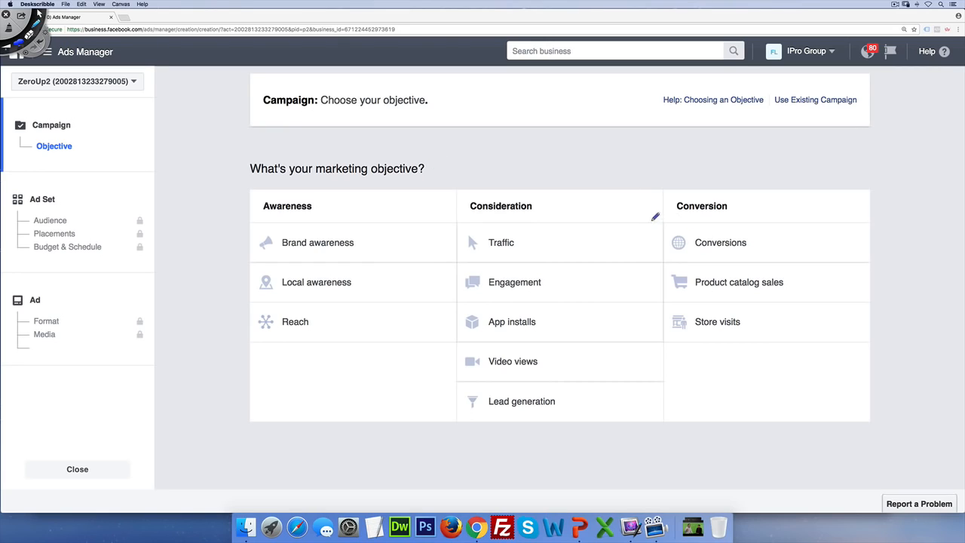
mouse_move(661, 219)
left_mouse_down()
mouse_move(664, 257)
mouse_move(766, 258)
mouse_move(766, 223)
mouse_move(756, 217)
mouse_move(666, 216)
mouse_move(662, 262)
left_mouse_up()
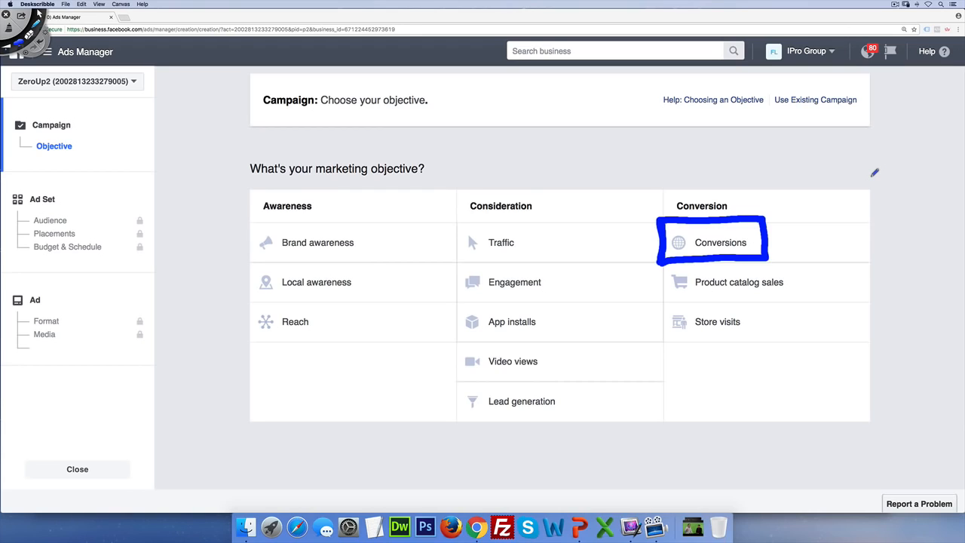
Erase the box and leave annotation mode, choose the Conversions objective and select its campaign name text
left_click(8, 29)
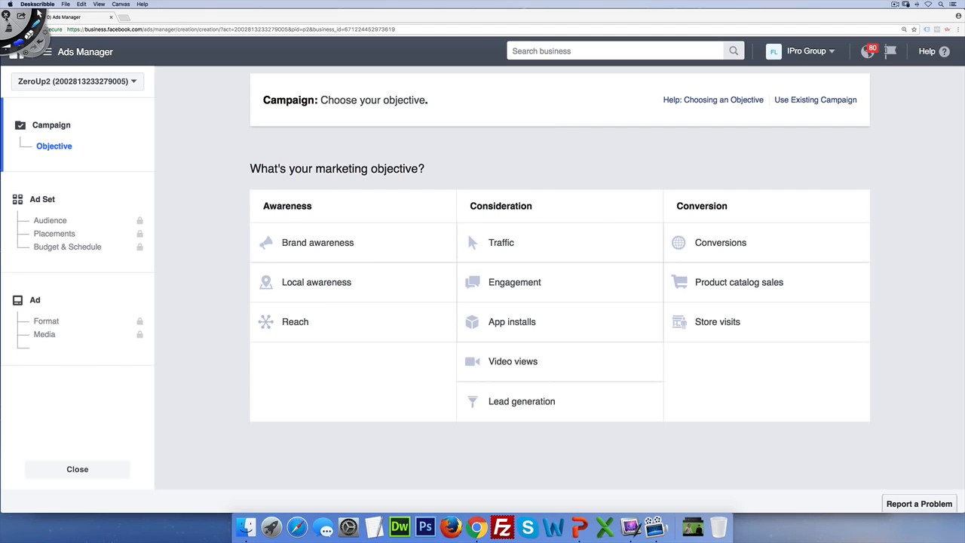
left_click(6, 14)
left_click(722, 246)
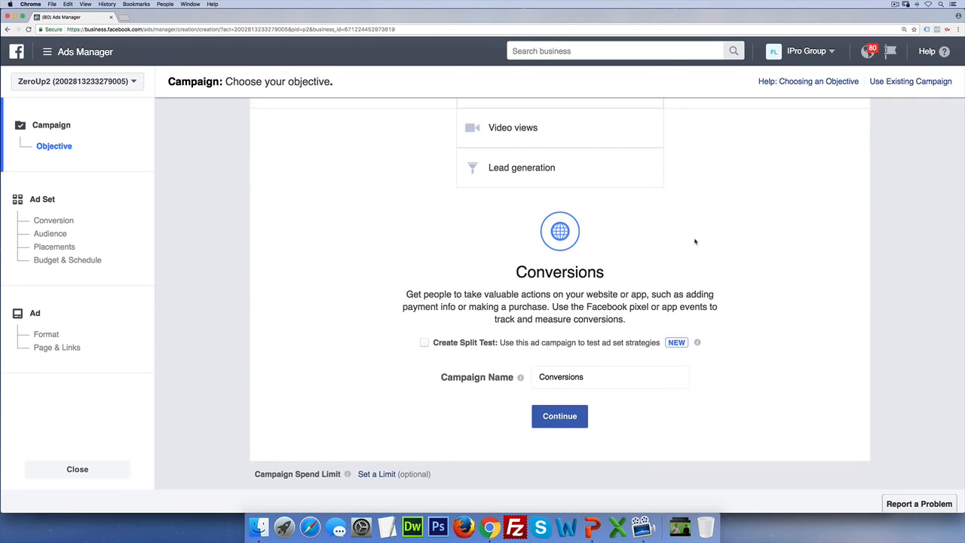
double_click(544, 377)
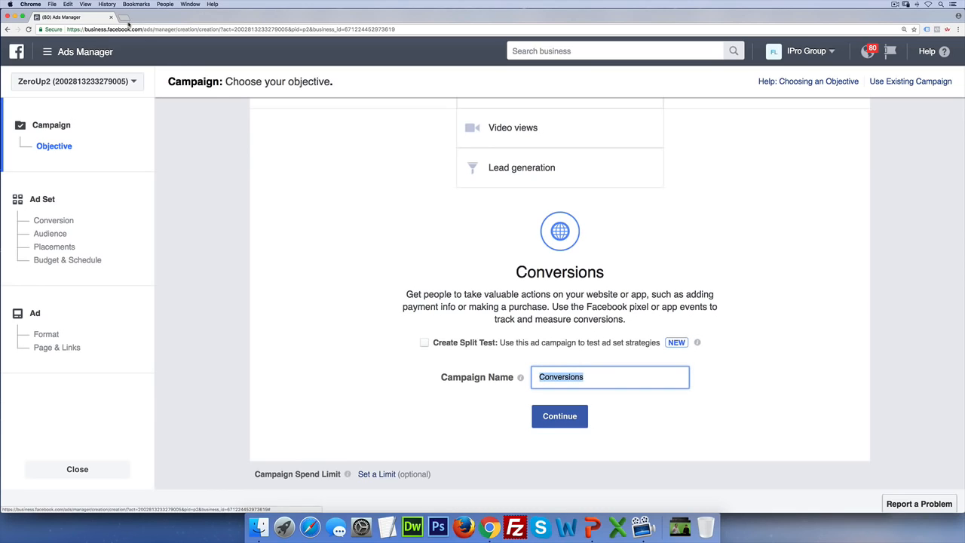
Open watchcount.com in a new browser tab
left_click(124, 18)
type("watchco")
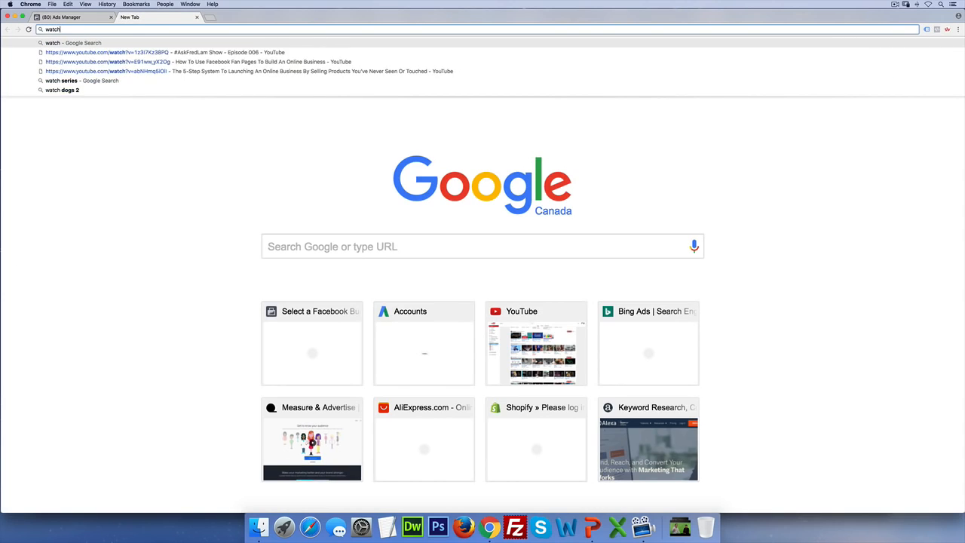
type("unt.com")
key("Return")
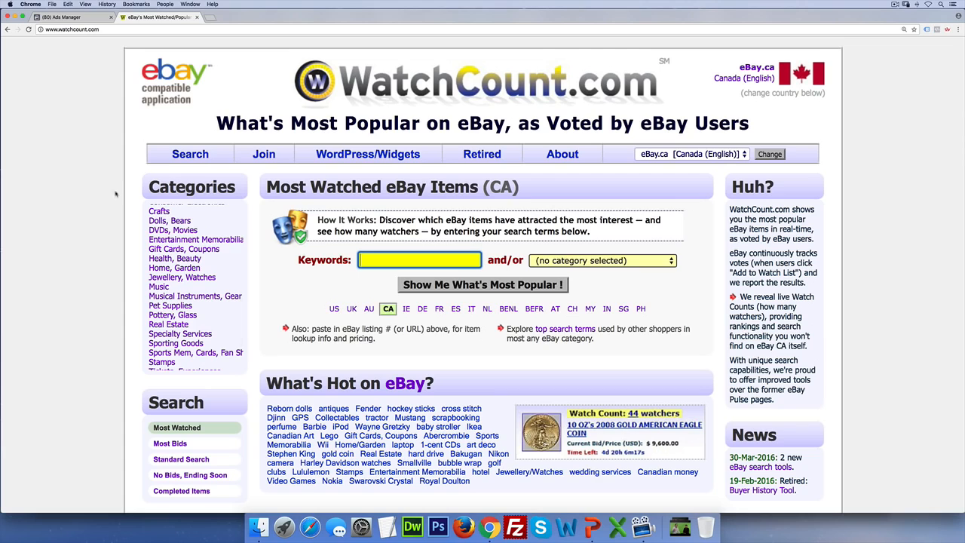
Look through WatchCount's list of eBay categories for a product niche
scroll(214, 281, "down", 2)
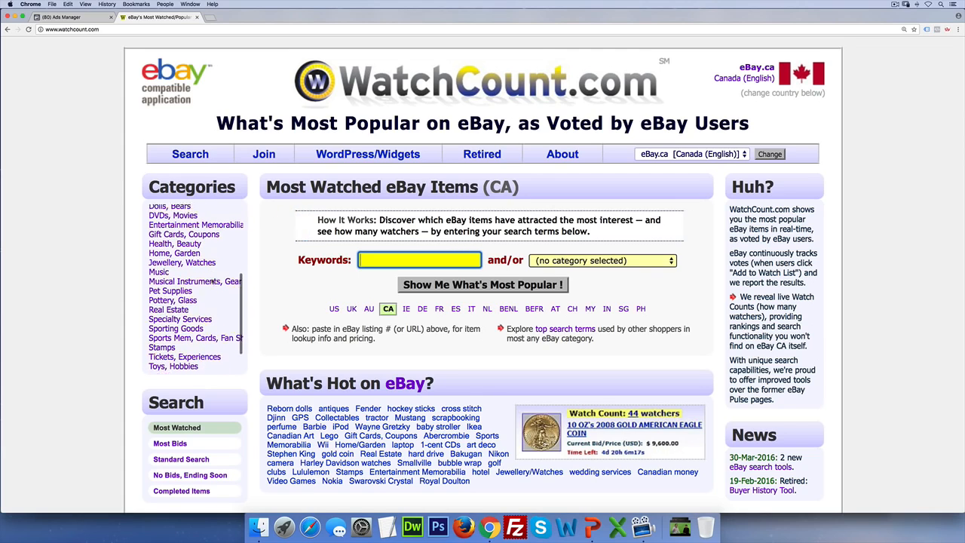
scroll(214, 281, "up", 6)
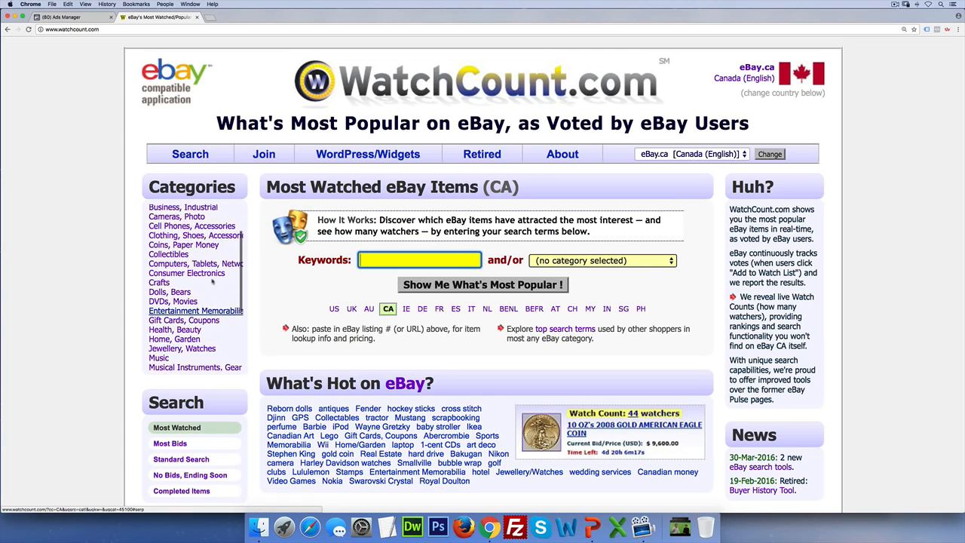
scroll(214, 280, "up", 4)
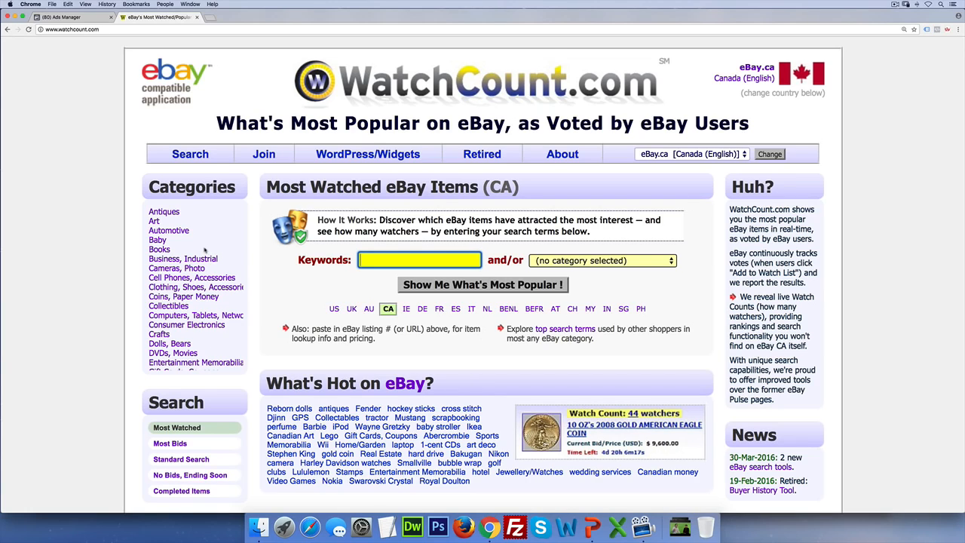
scroll(203, 251, "down", 5)
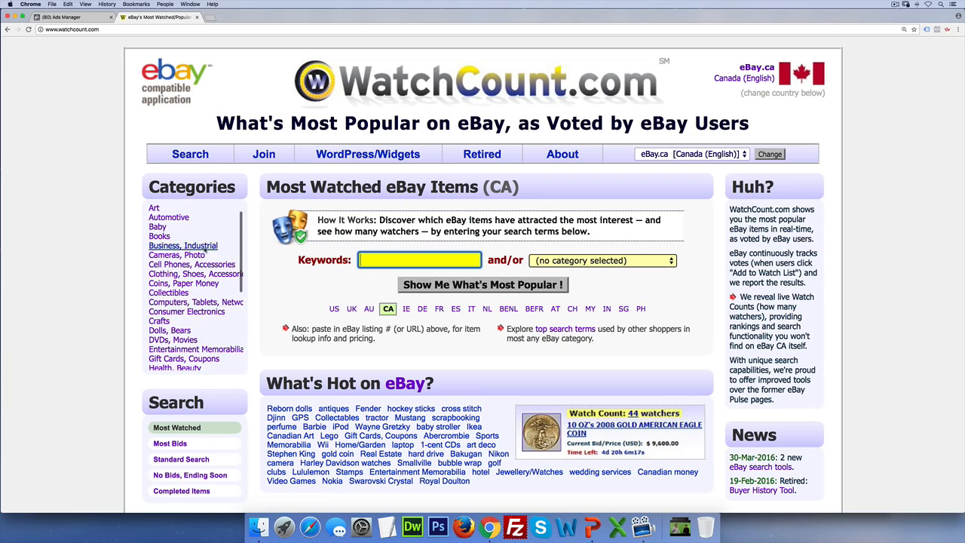
scroll(204, 251, "up", 5)
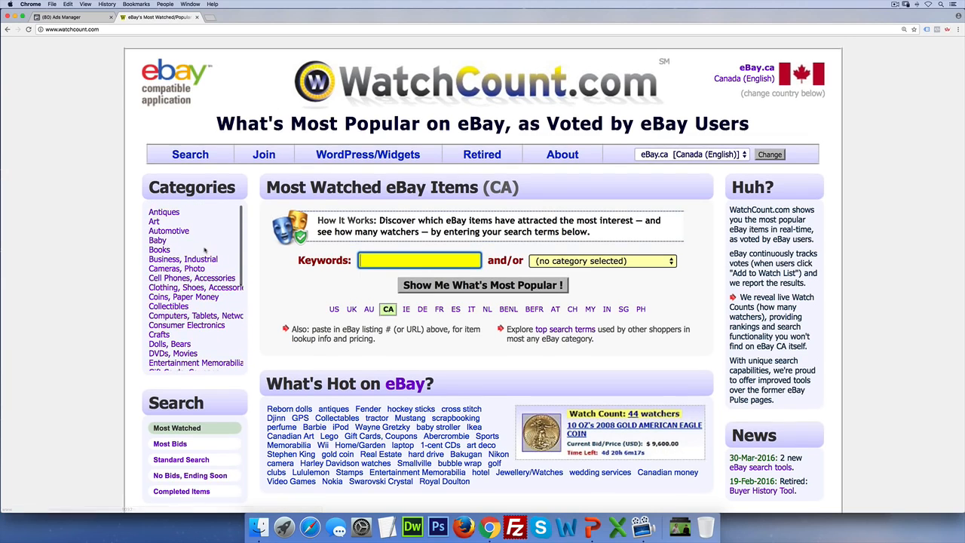
scroll(203, 250, "down", 3)
scroll(205, 251, "down", 2)
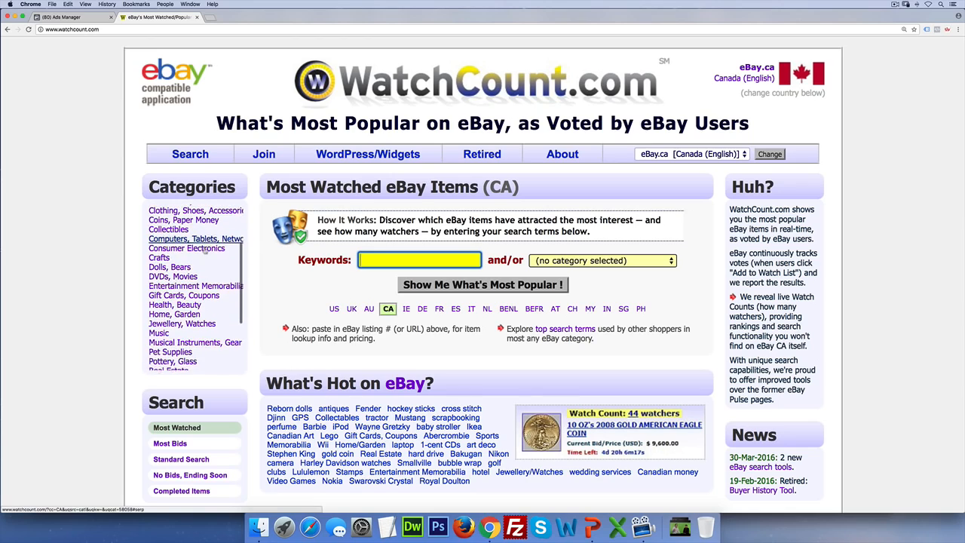
Open the Home, Garden category for the US and highlight the past sales figure of the Tactical Police SWAT LED flashlight
left_click(175, 312)
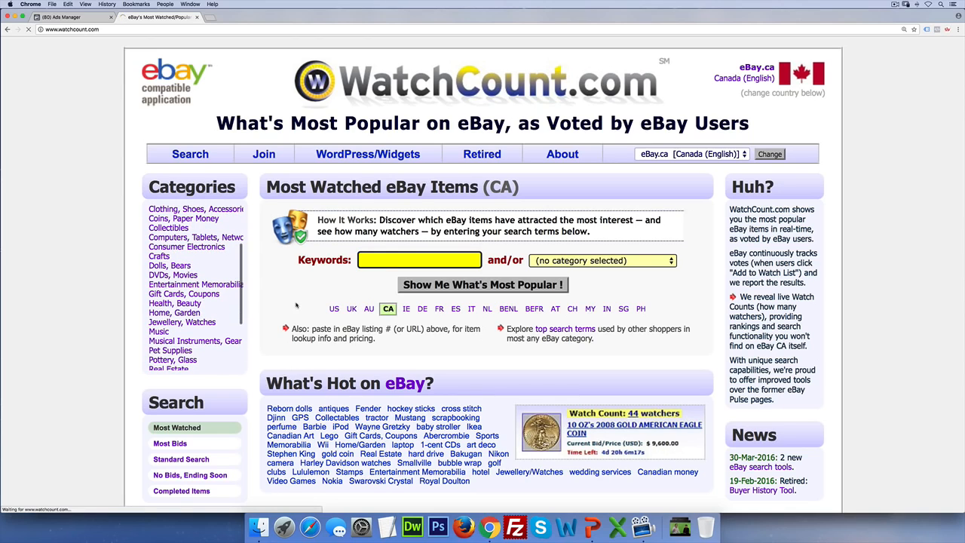
left_click(334, 308)
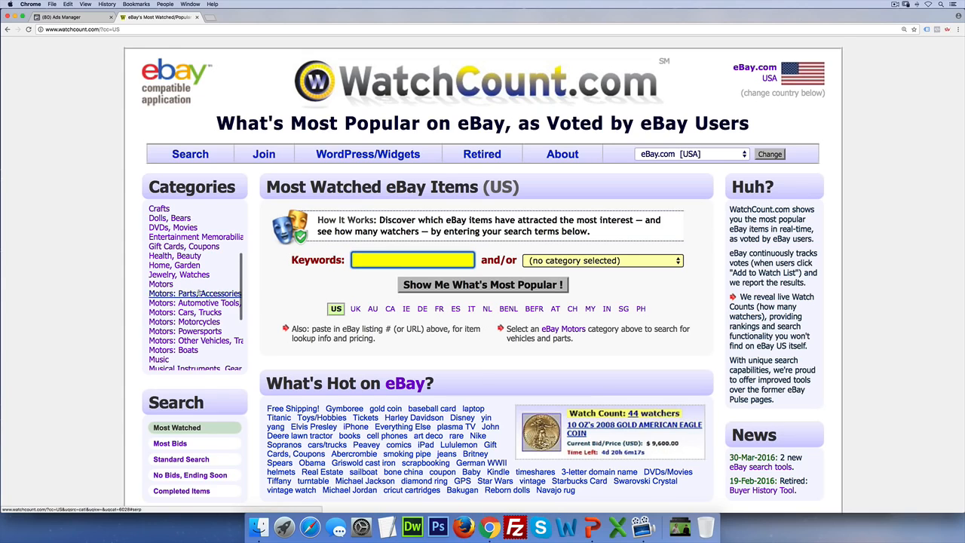
scroll(197, 279, "down", 1)
left_click(190, 269)
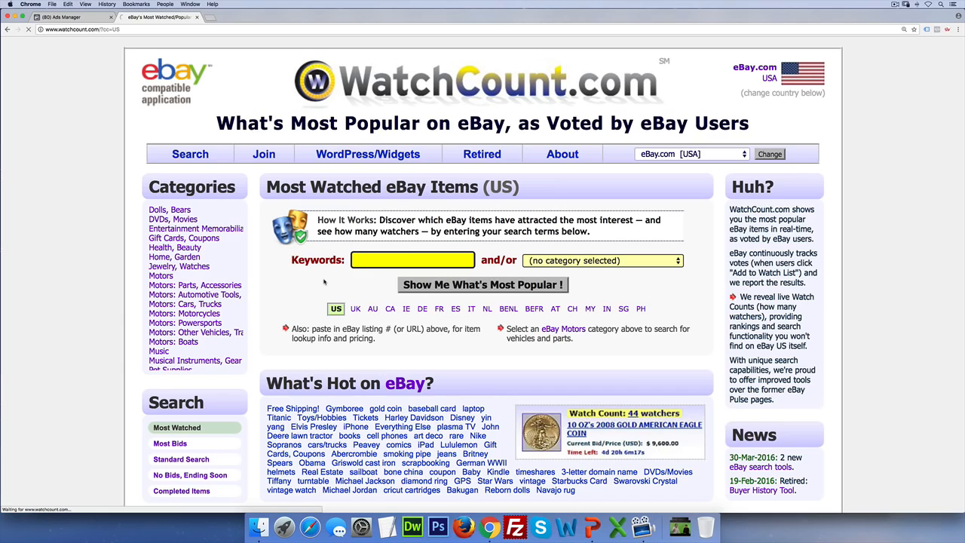
scroll(325, 282, "down", 3)
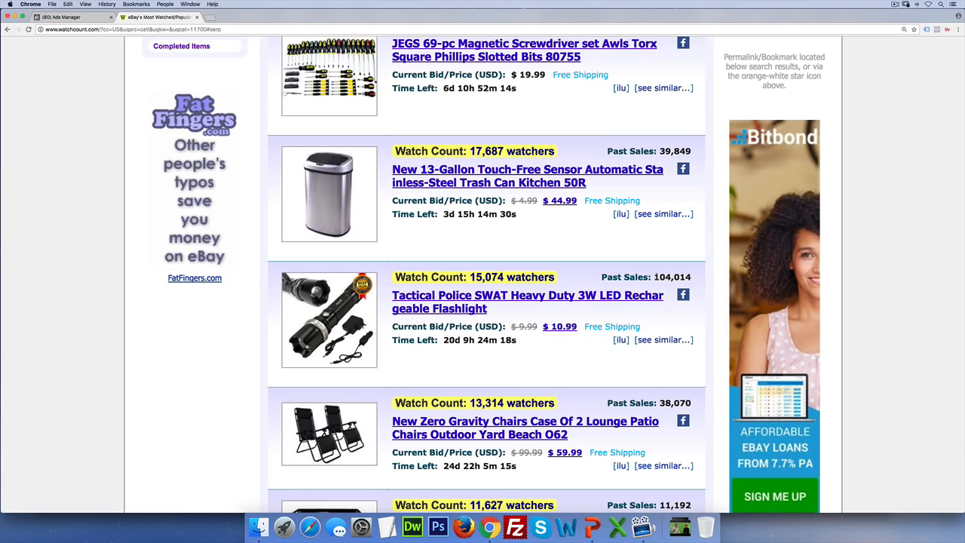
left_click_drag(654, 276, 691, 278)
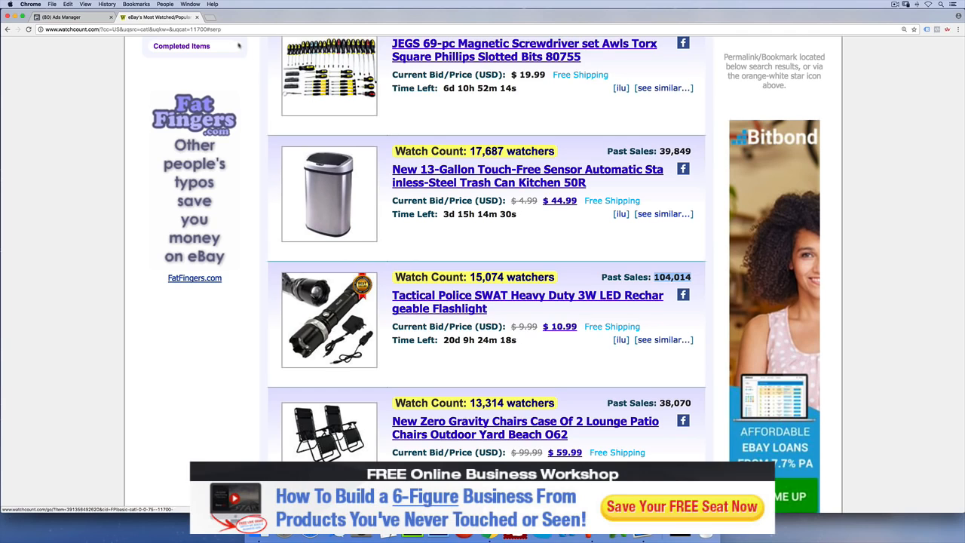
Open aliexpress.com in a new browser tab
left_click(211, 16)
type("aliexpress.com")
key("Return")
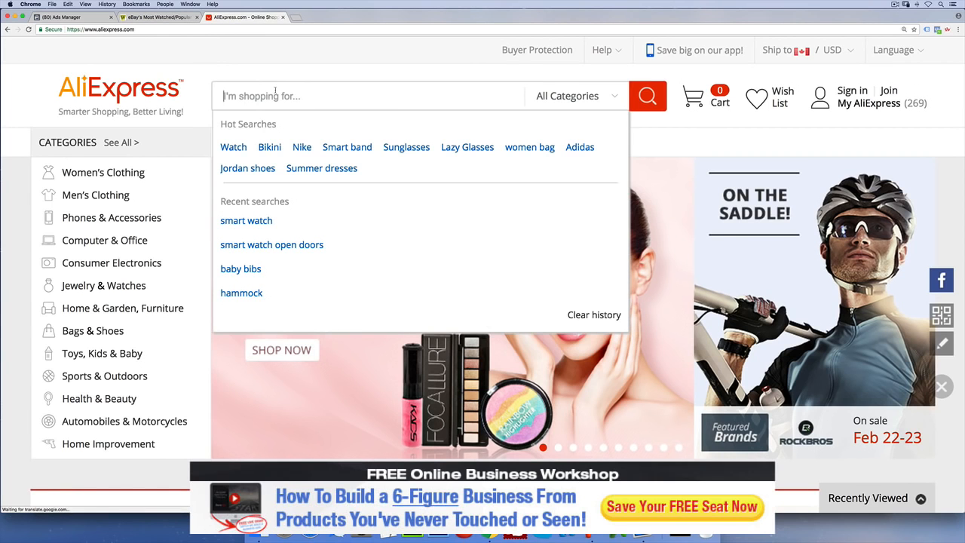
Search AliExpress for "tactical led flashlight" and look through the product listings
left_click(227, 95)
type("tactica")
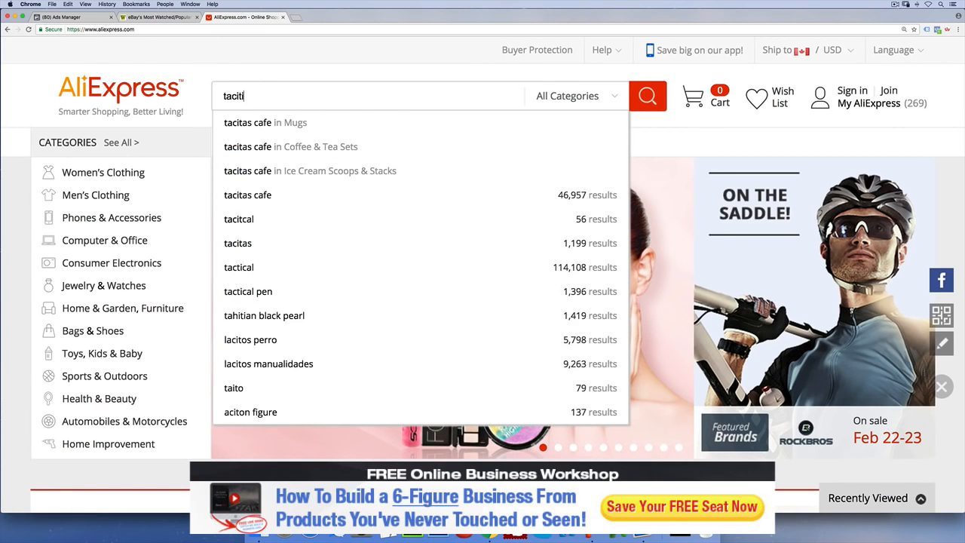
type("l led flashlight")
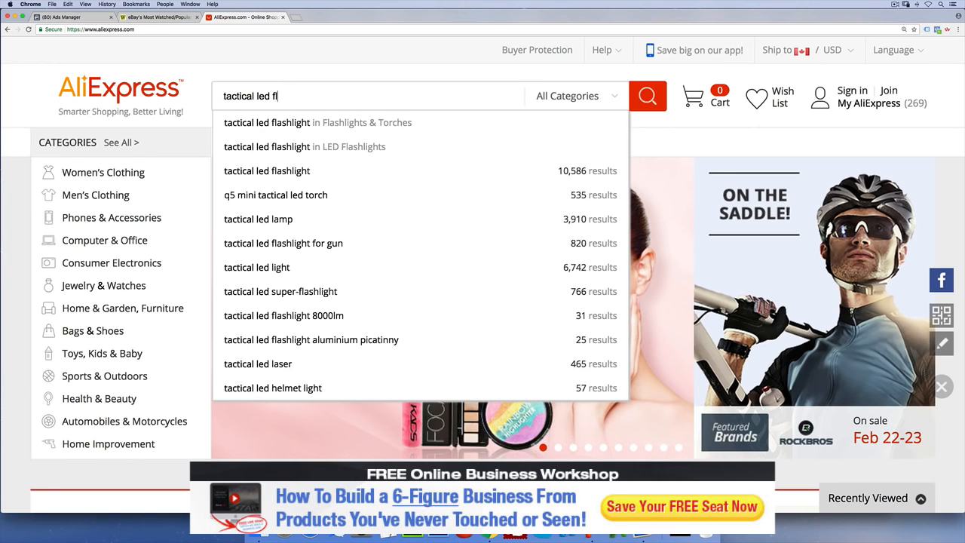
key("Return")
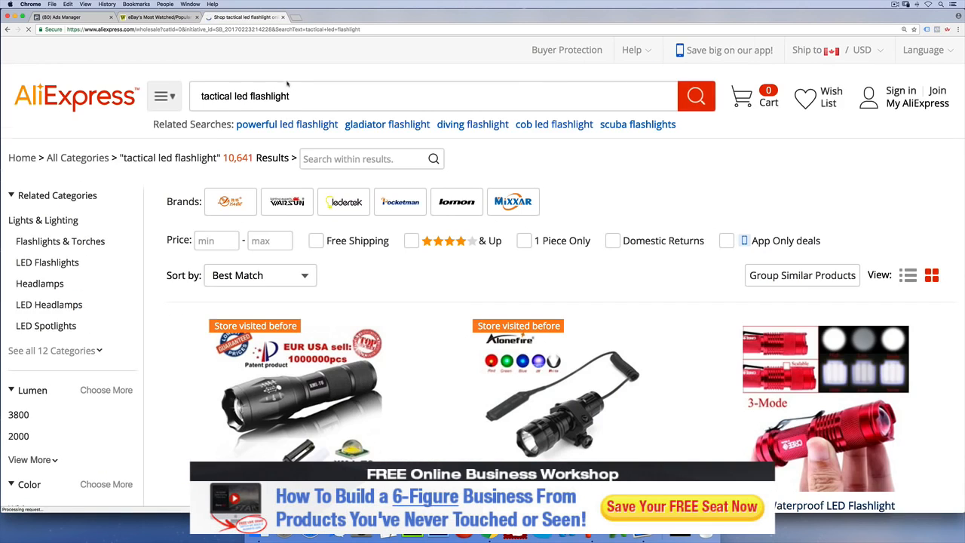
scroll(337, 189, "down", 2)
scroll(337, 190, "down", 2)
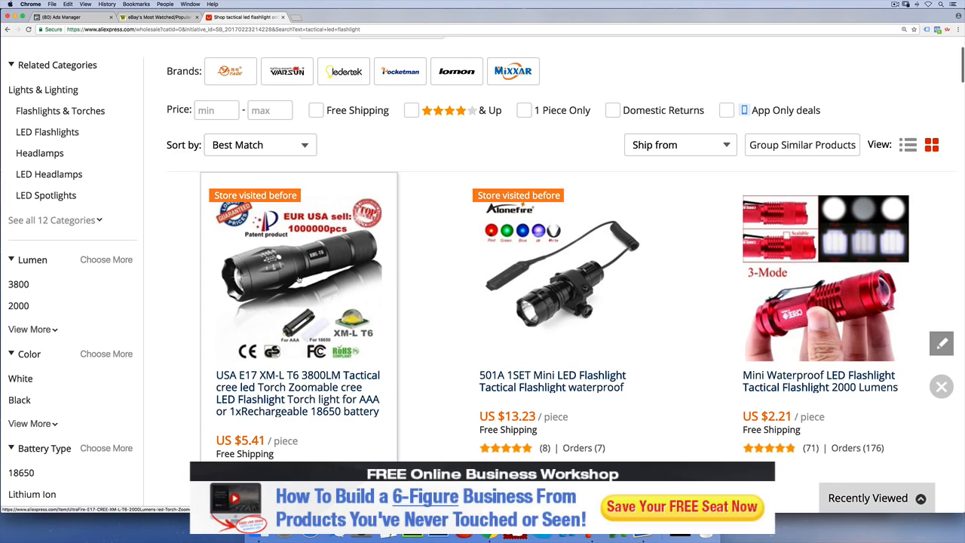
scroll(303, 279, "down", 6)
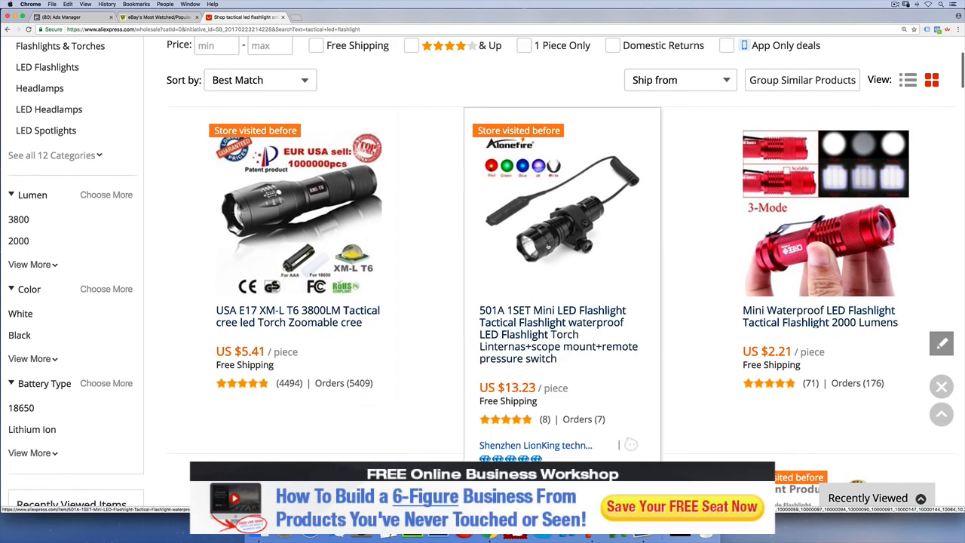
scroll(433, 262, "down", 5)
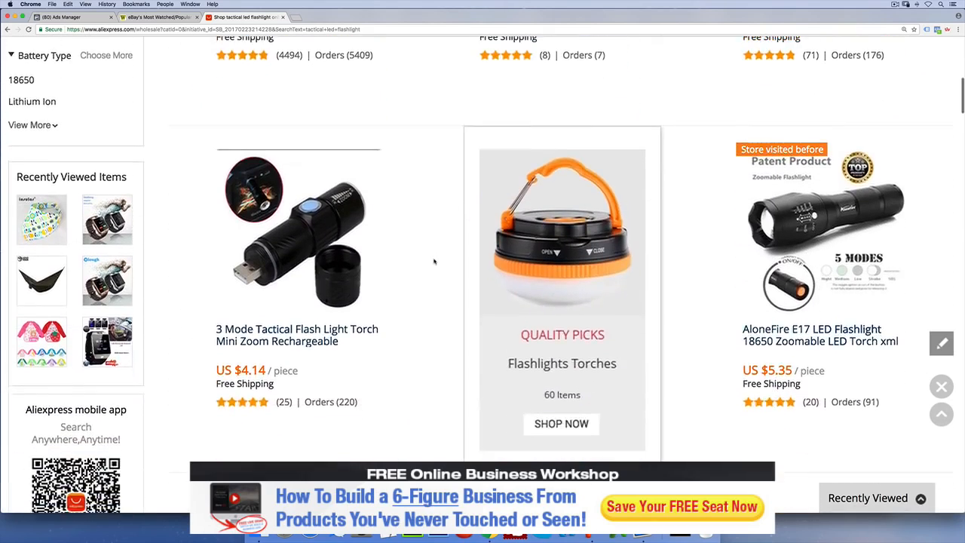
Compare the AliExpress flashlights with the WatchCount listing and examine the USA E17 XM-L T6 3800LM tactical flashlight's product page
scroll(433, 261, "up", 8)
scroll(364, 201, "down", 18)
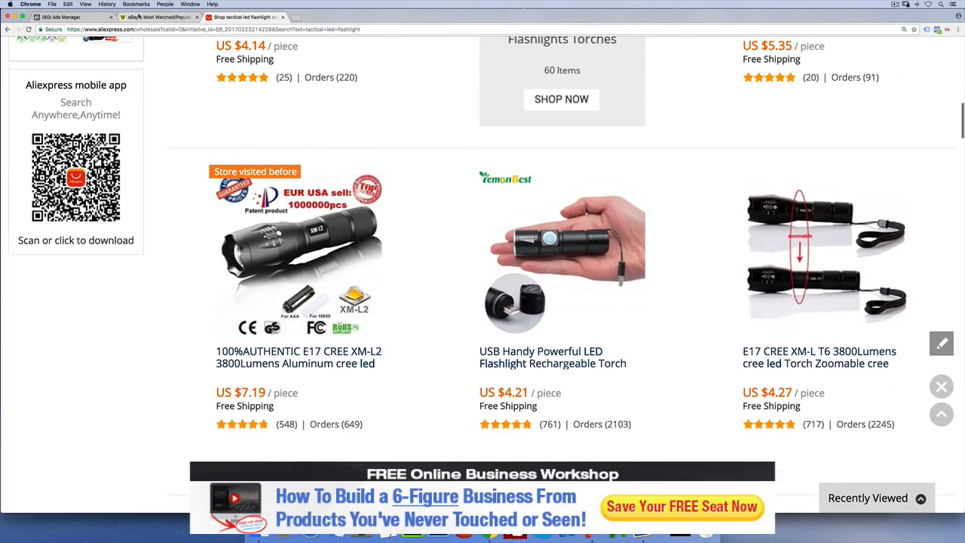
key("ctrl+shift+Tab")
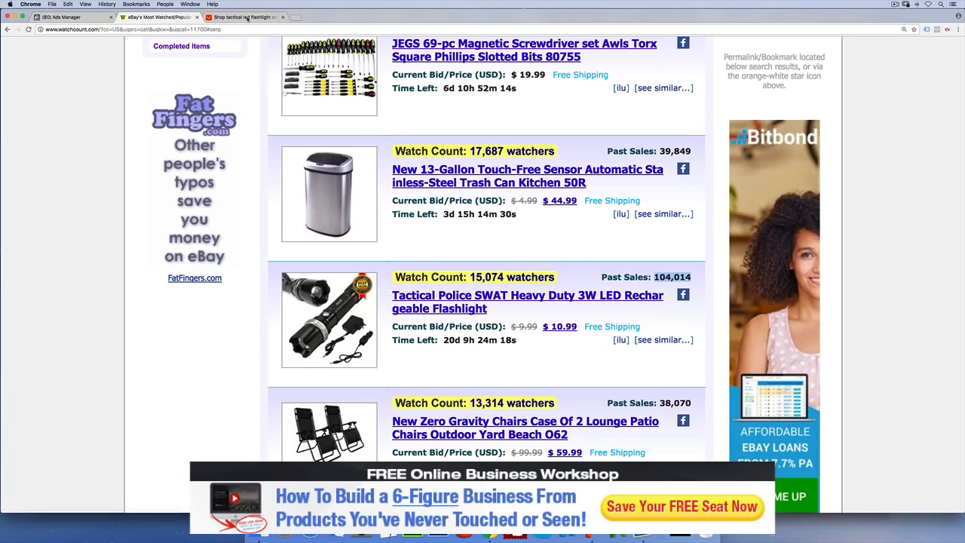
key("ctrl+Tab")
scroll(343, 178, "up", 6)
scroll(343, 178, "up", 9)
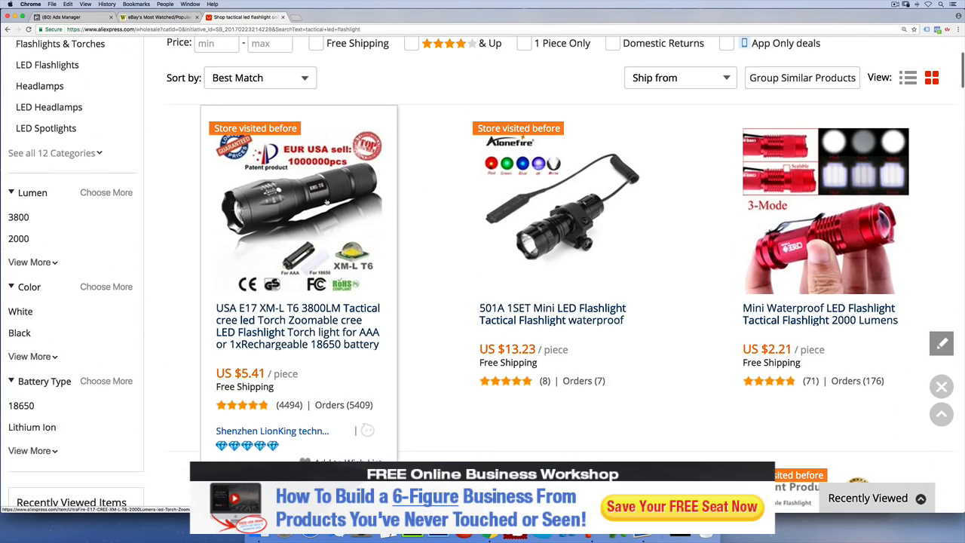
left_click(339, 201)
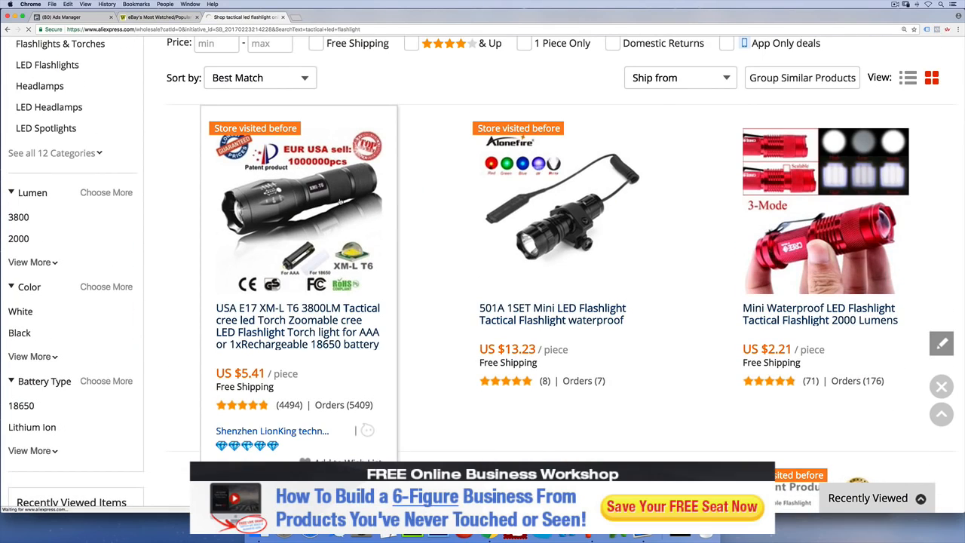
scroll(601, 156, "down", 2)
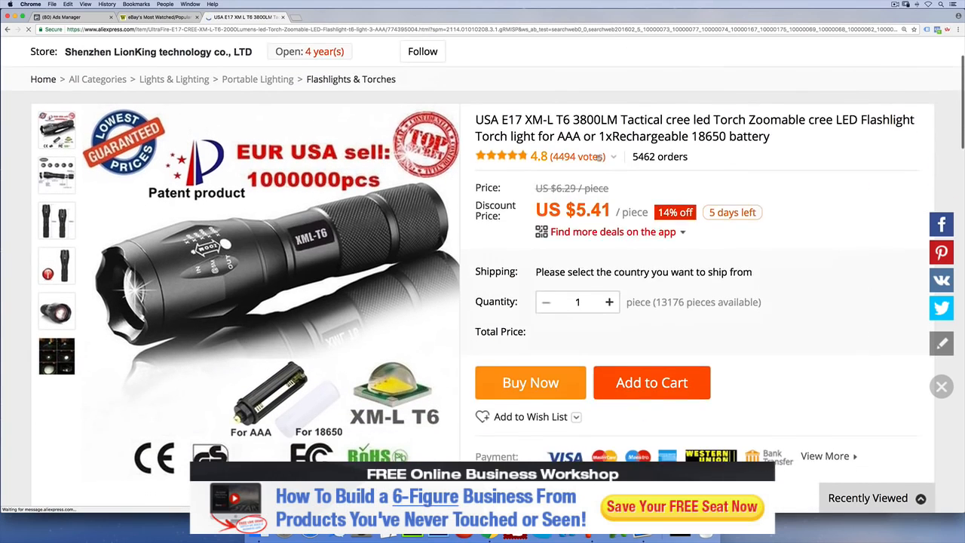
scroll(601, 156, "down", 1)
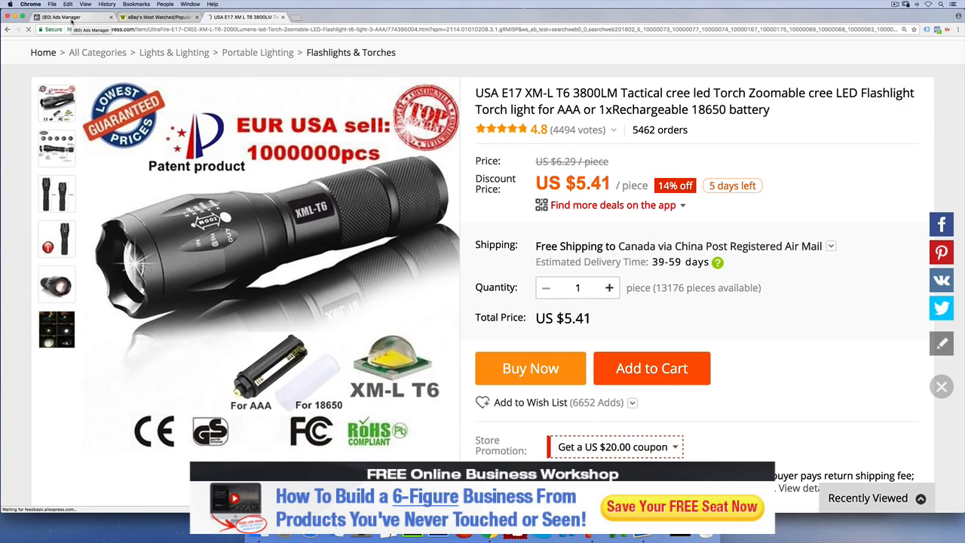
Return to Facebook Ads Manager, name the campaign "Tactical Flashlight Conversions" and continue to the ad set
left_click(71, 18)
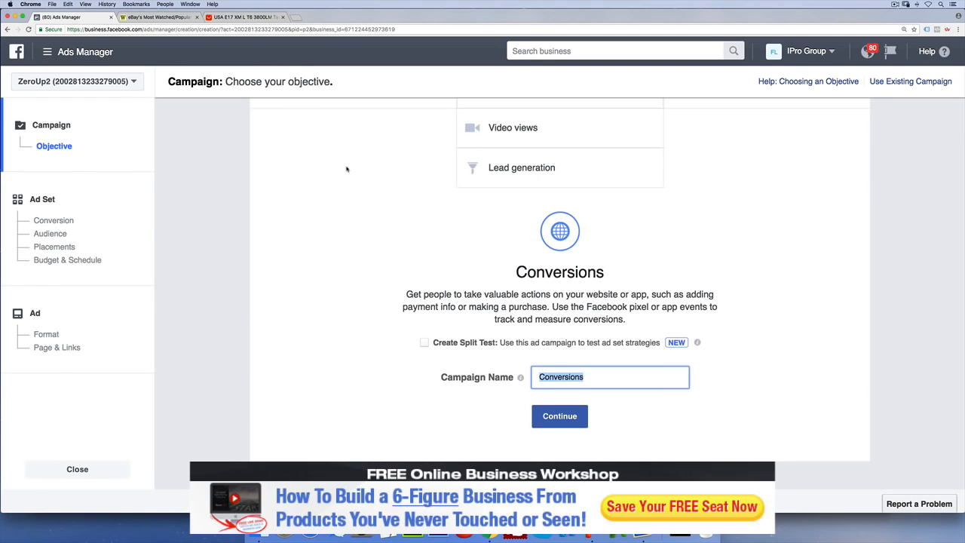
scroll(357, 177, "down", 1)
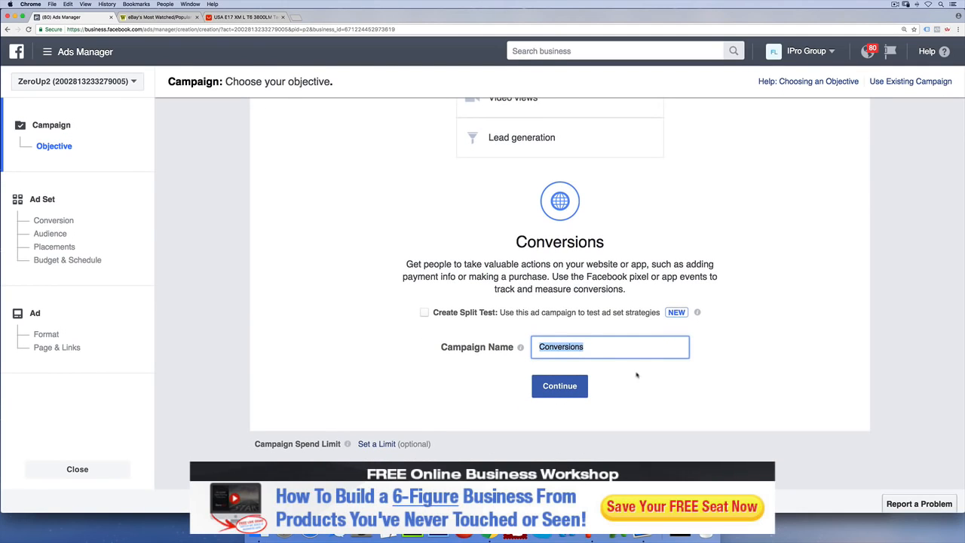
type("Tactical Flashlight Conversions")
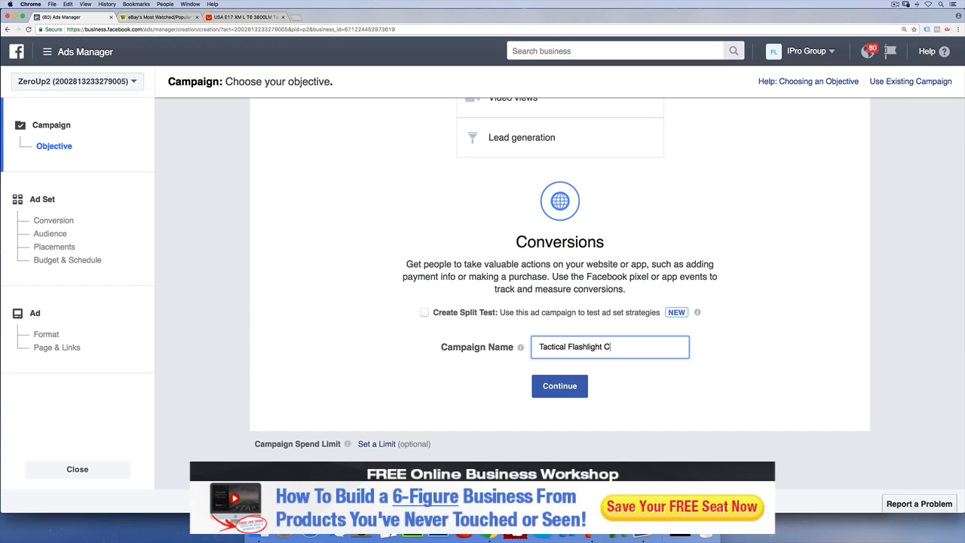
left_click(559, 385)
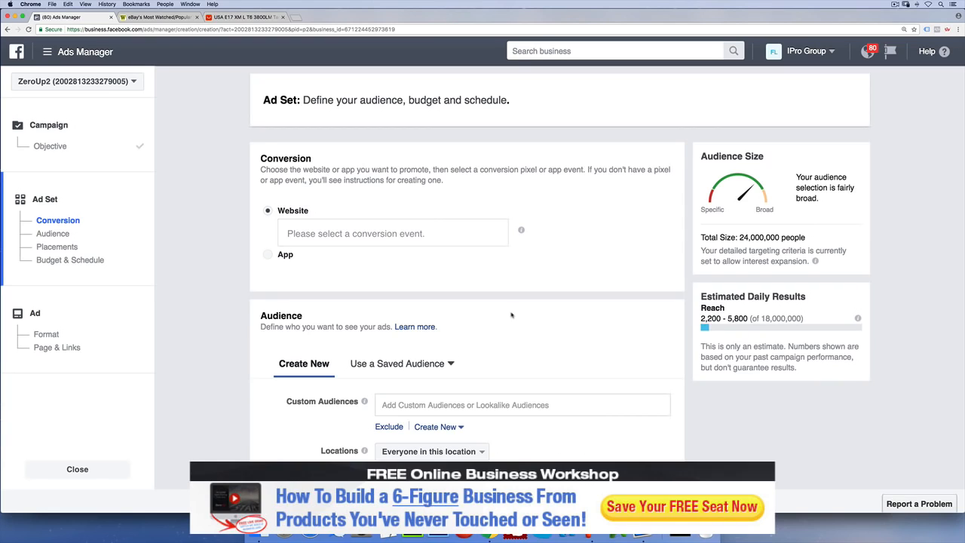
Look through the website conversion events and choose Purchase as the ad set's conversion event
left_click(414, 233)
left_click(332, 261)
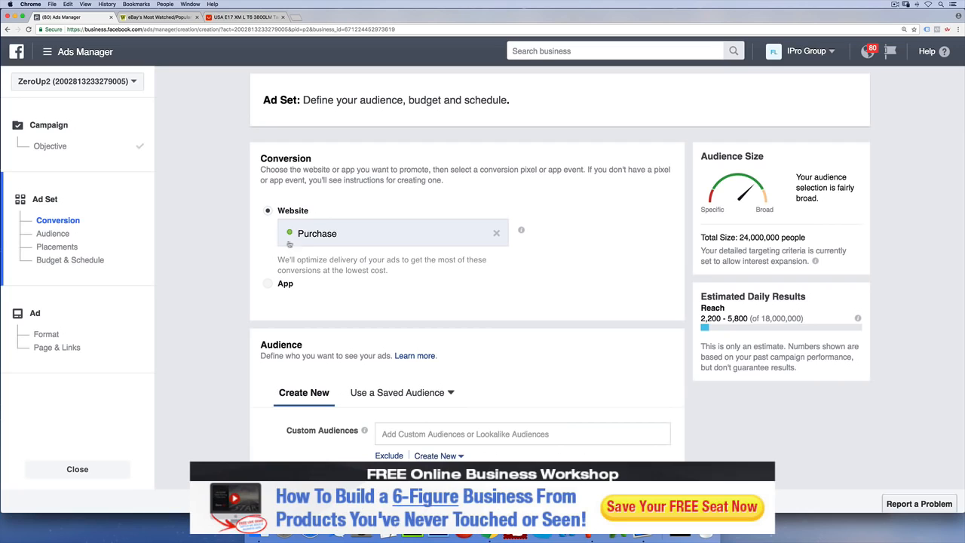
left_click_drag(287, 240, 337, 234)
left_click(444, 235)
left_click(496, 233)
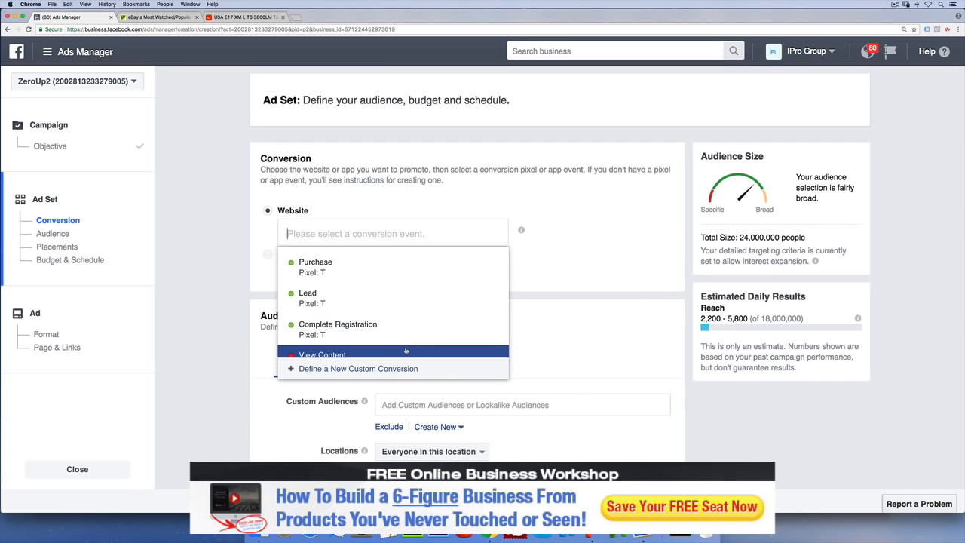
scroll(339, 324, "down", 1)
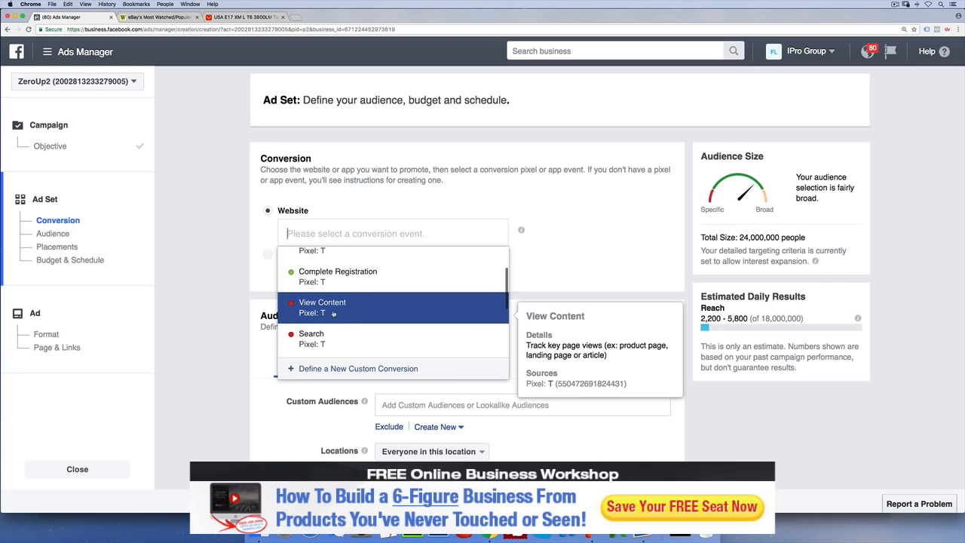
scroll(336, 313, "down", 3)
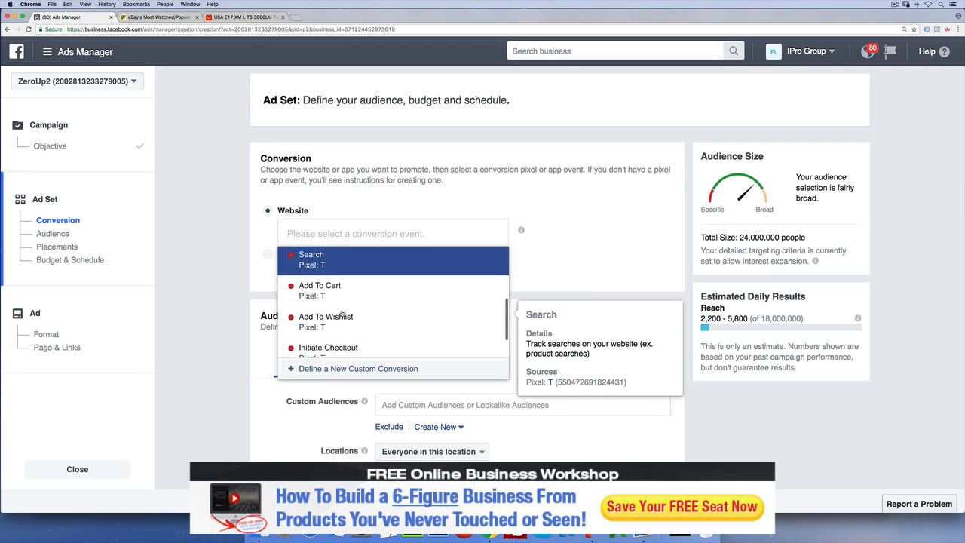
scroll(342, 313, "up", 4)
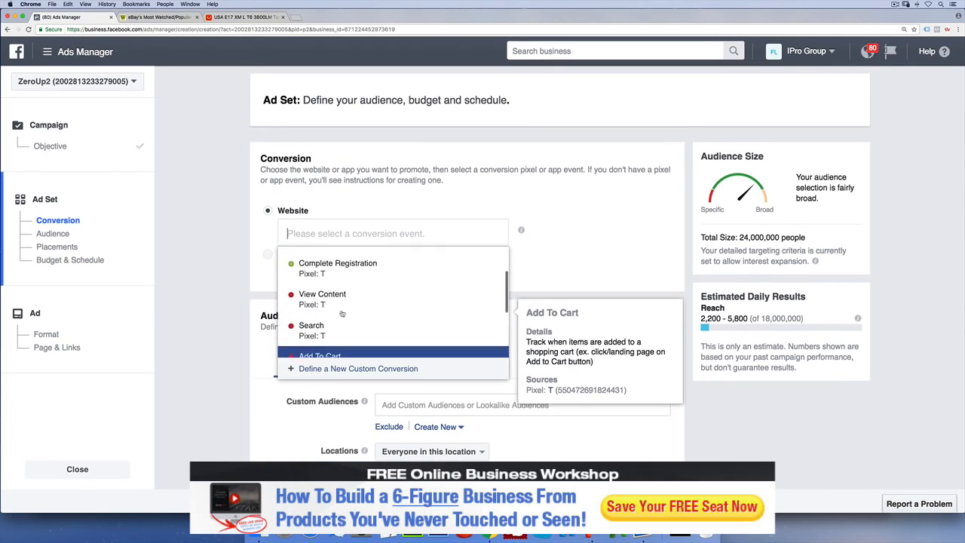
scroll(341, 314, "up", 1)
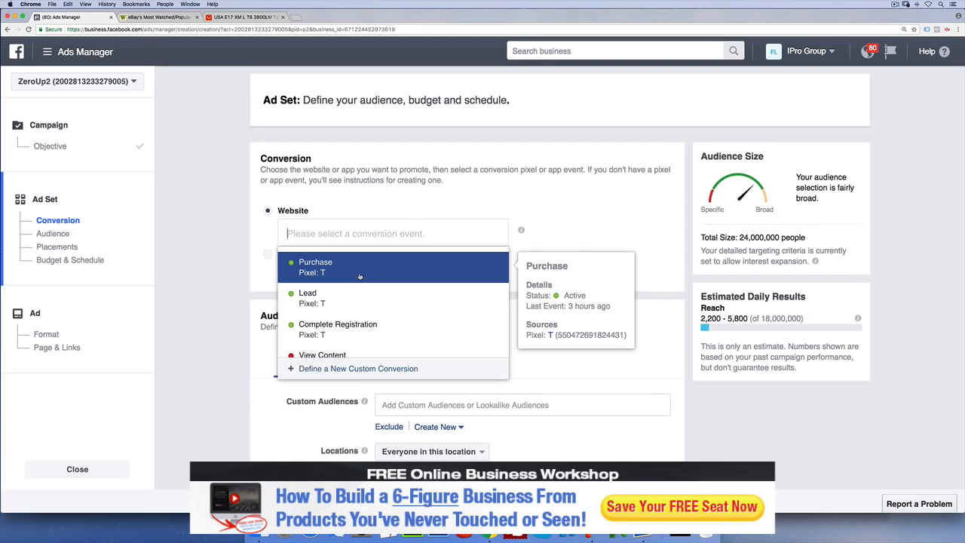
left_click(360, 276)
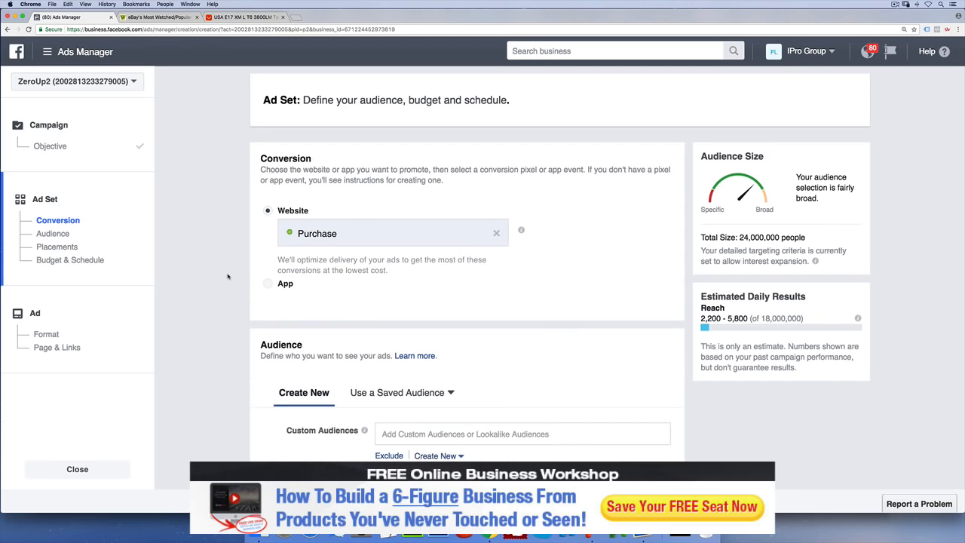
Look over the Audience section and highlight the Locations label
scroll(227, 277, "down", 5)
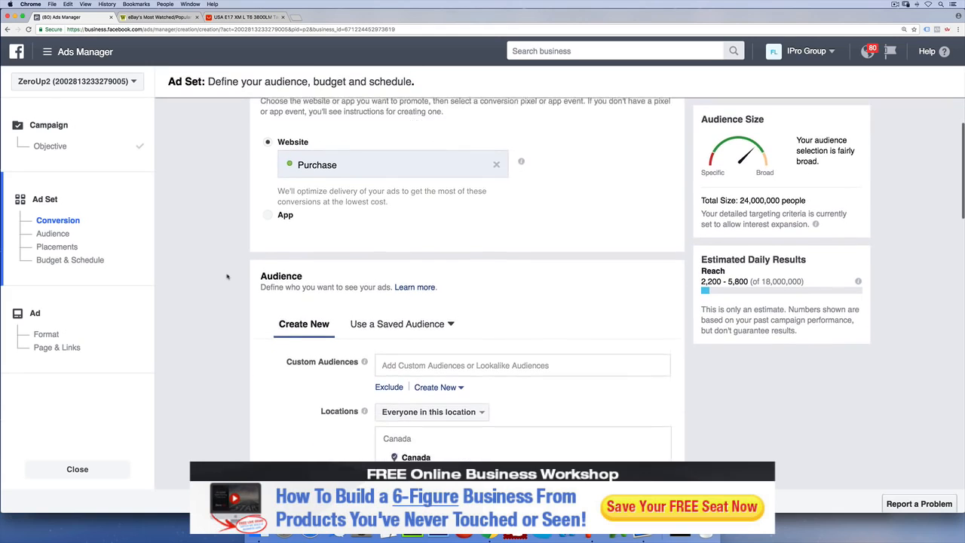
scroll(227, 277, "down", 3)
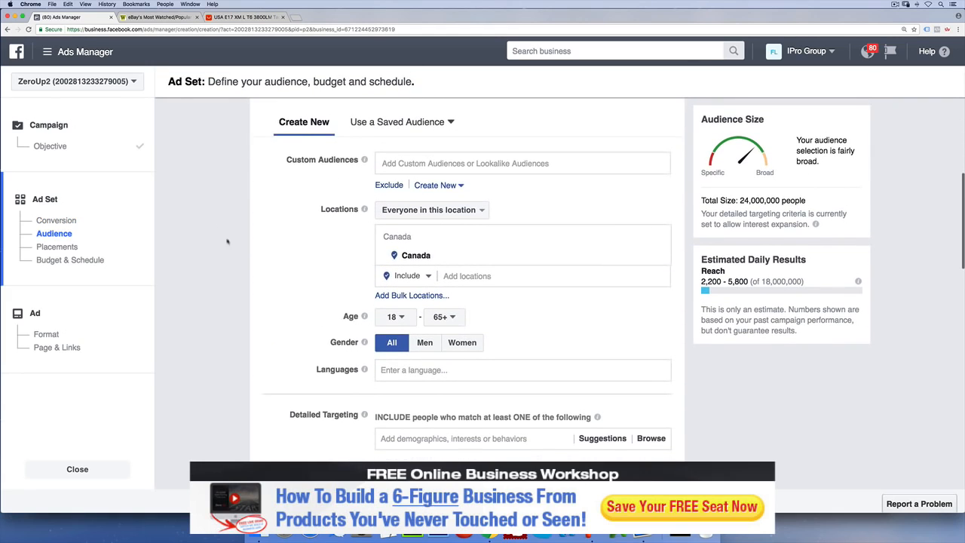
scroll(233, 245, "down", 1)
scroll(233, 246, "up", 1)
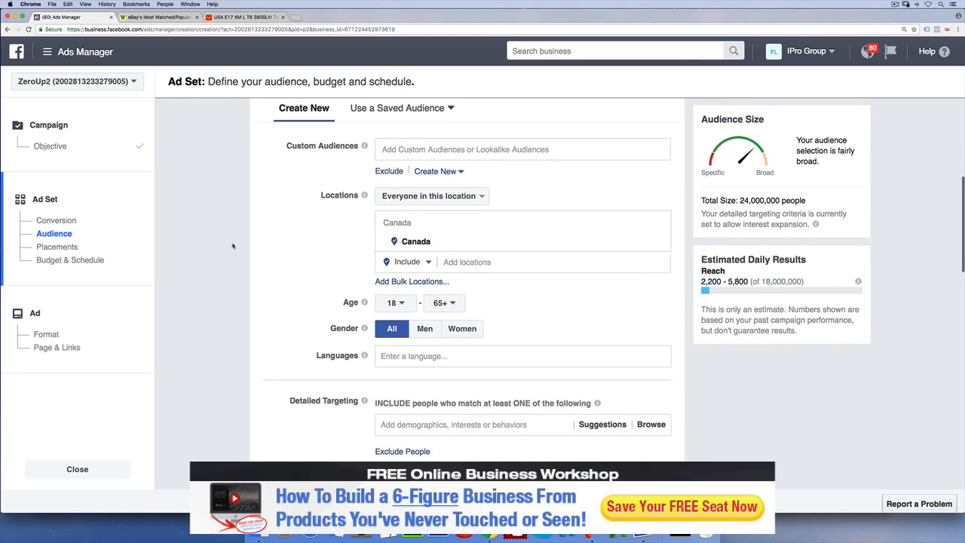
double_click(325, 195)
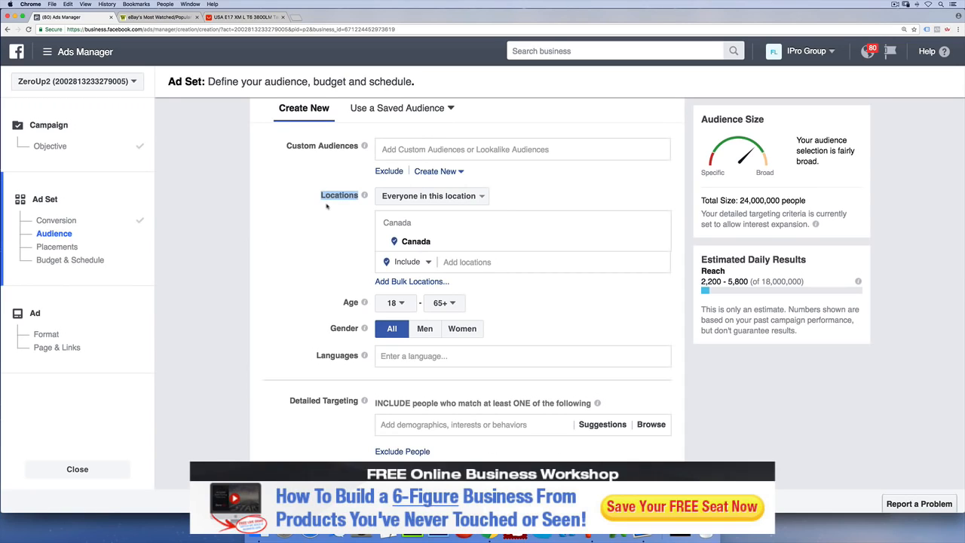
left_click(329, 210)
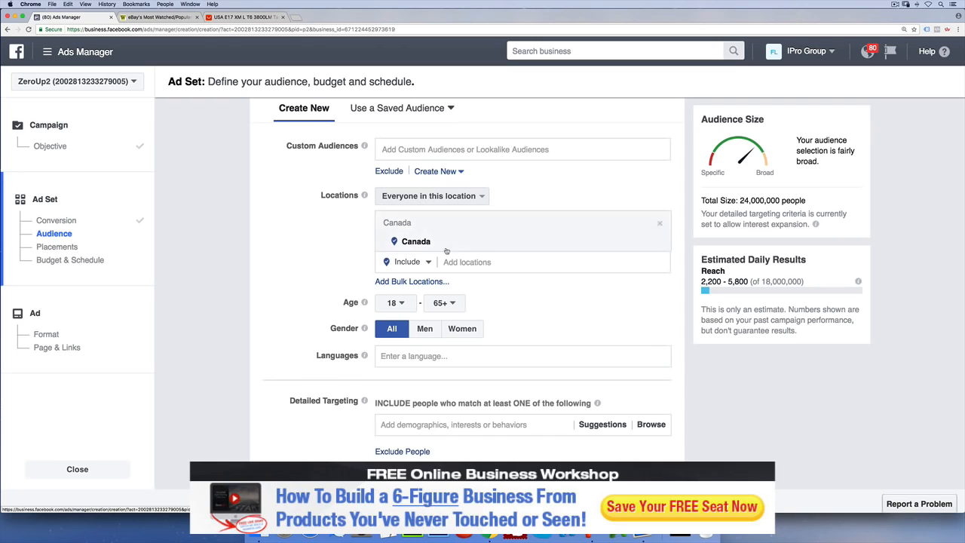
Add the United States to the audience's included locations
left_click(468, 261)
type("unte")
key("BackSpace")
key("BackSpace")
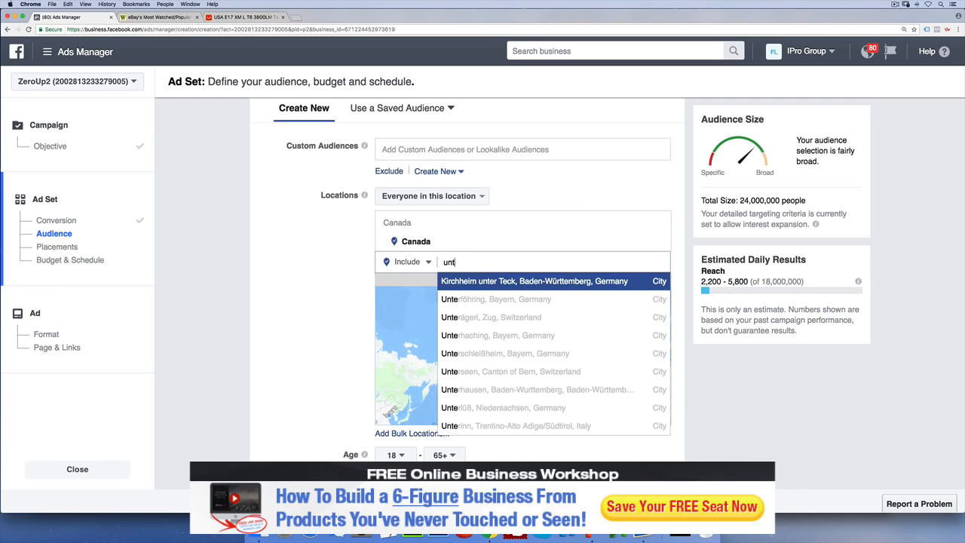
type("oite")
key("BackSpace")
key("BackSpace")
key("BackSpace")
key("BackSpace")
type("ited")
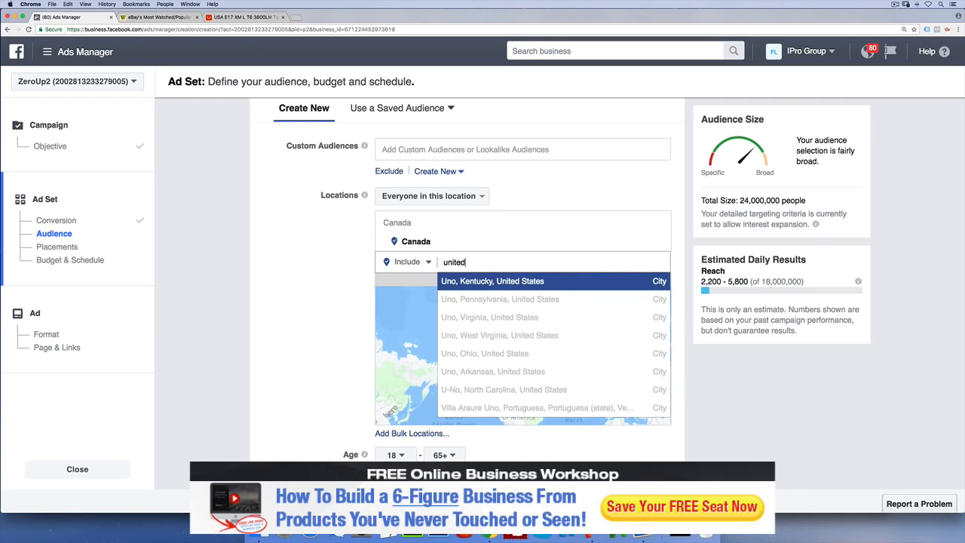
left_click(540, 282)
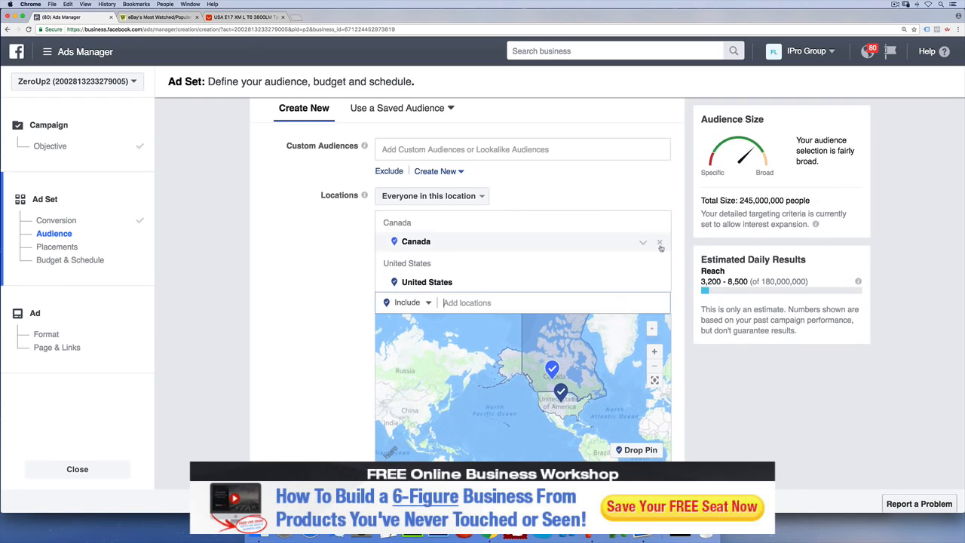
Remove Canada from the audience locations and limit targeting to people who live in this location
left_click(660, 242)
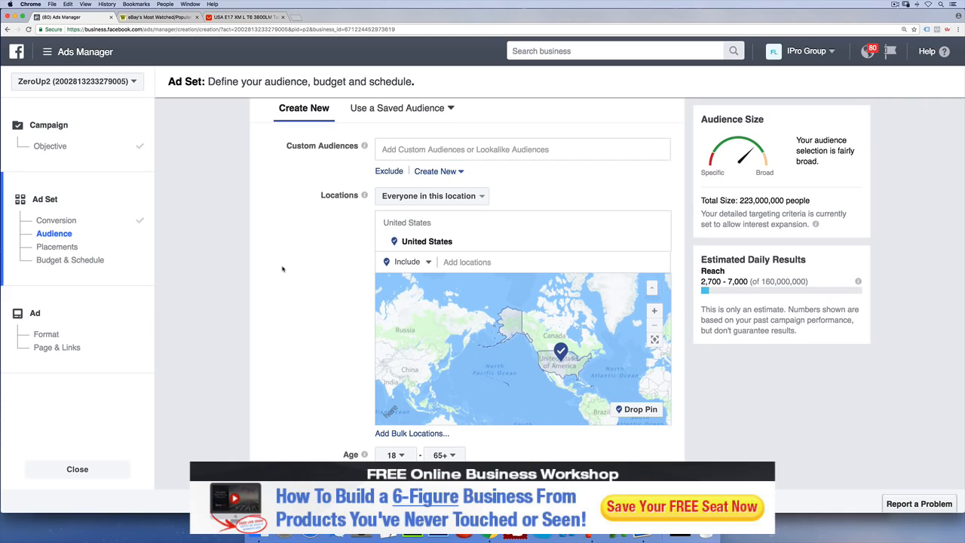
left_click(487, 197)
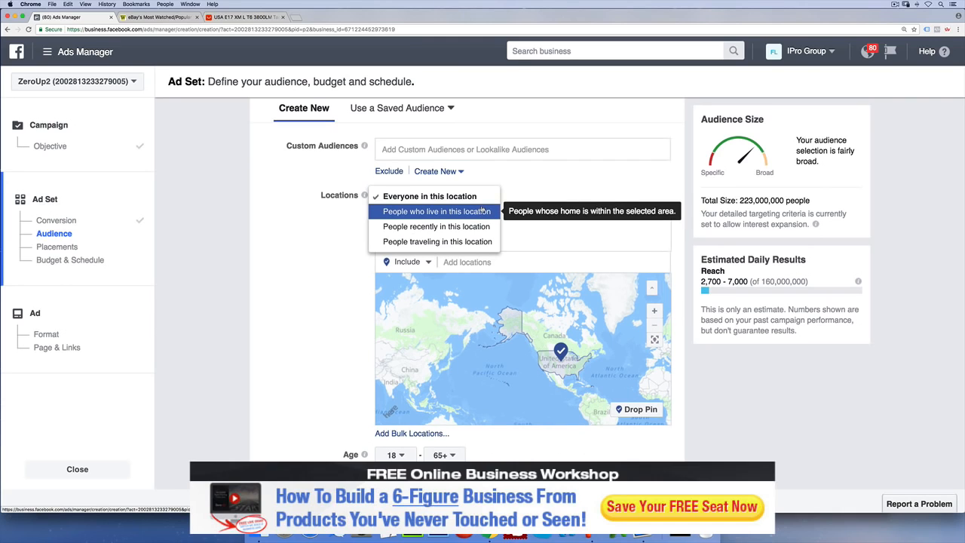
left_click(483, 211)
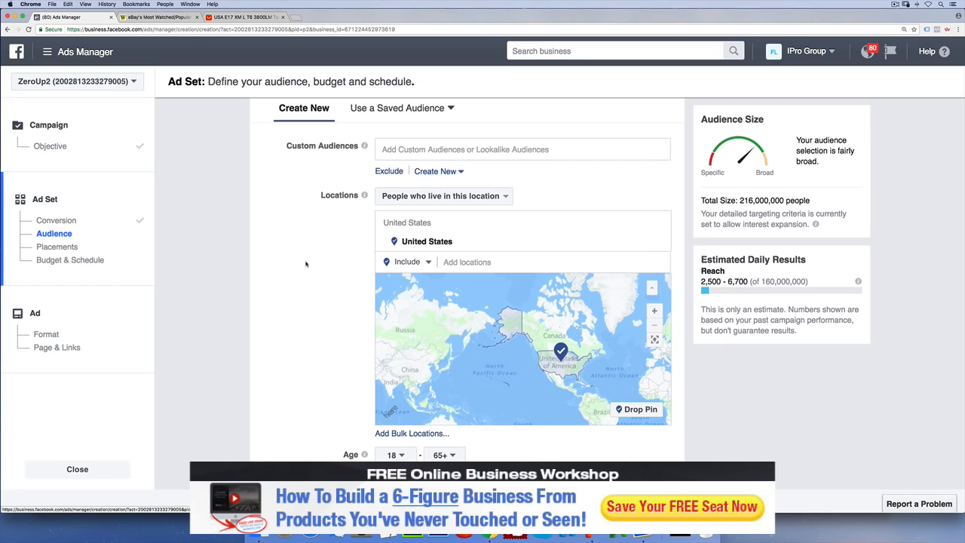
Add Canada and the United Kingdom to the audience's included locations
left_click(467, 262)
type("canada")
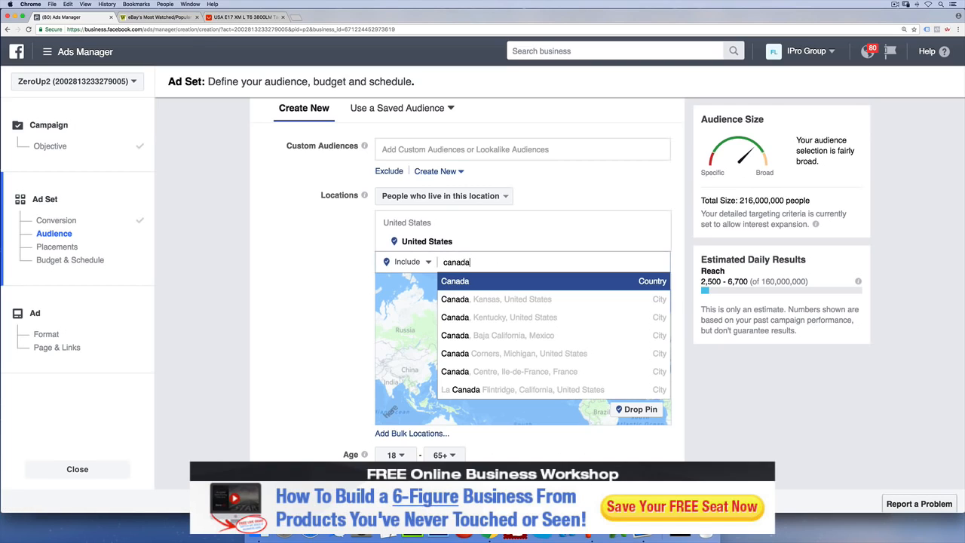
left_click(456, 280)
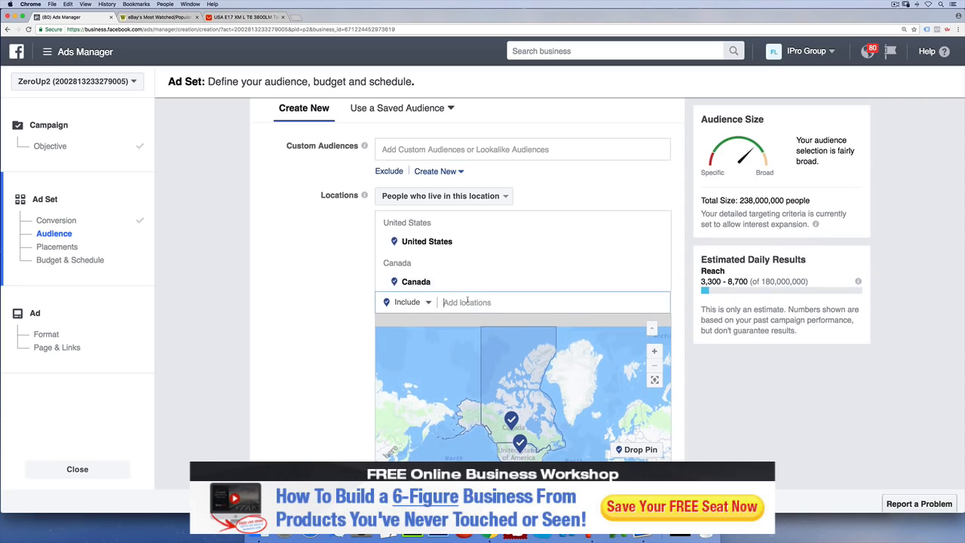
type("united")
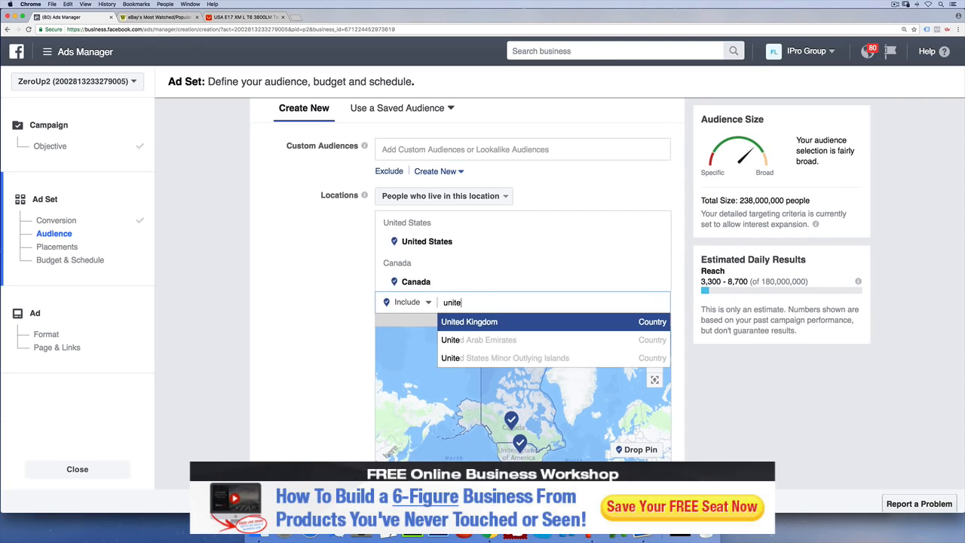
left_click(465, 320)
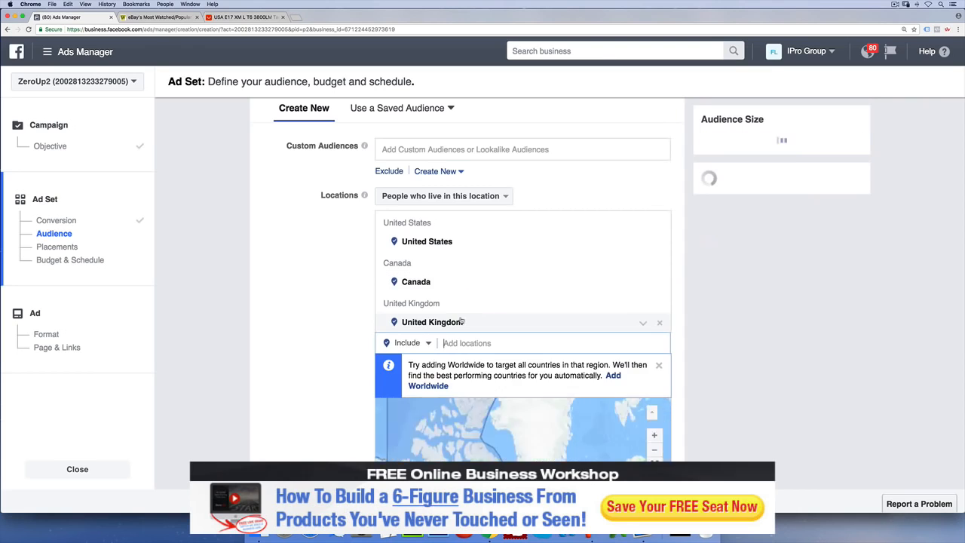
Remove the United Kingdom and Canada from the audience locations, keeping the United States
left_click(658, 322)
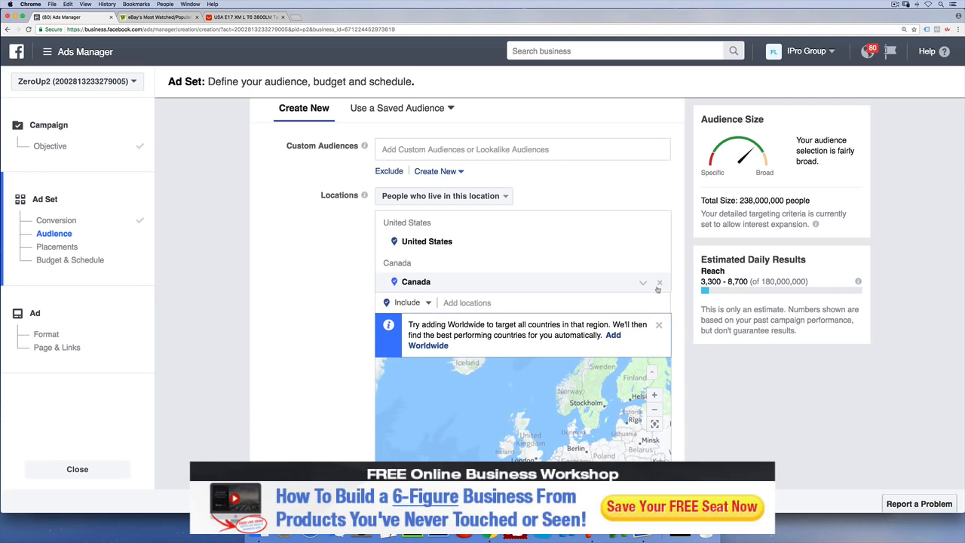
left_click(659, 282)
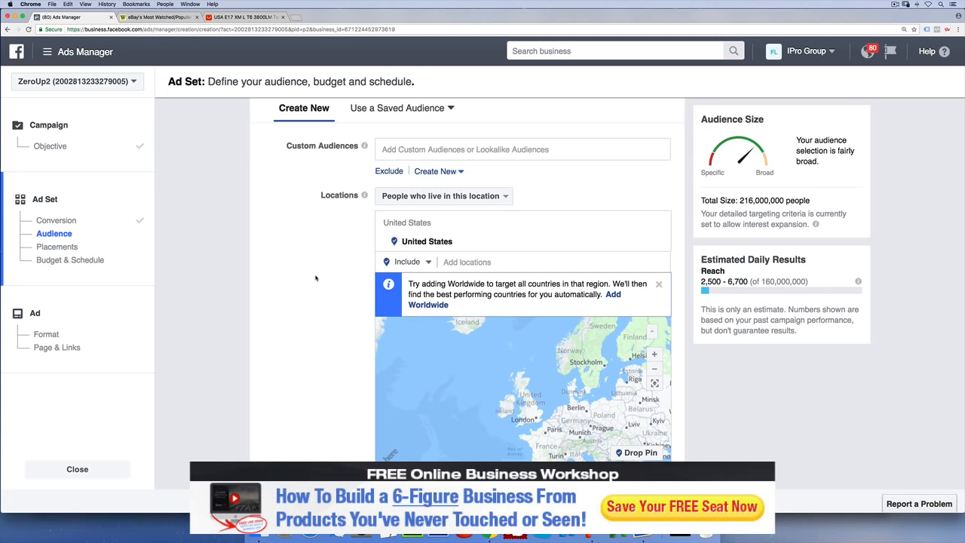
scroll(315, 278, "down", 5)
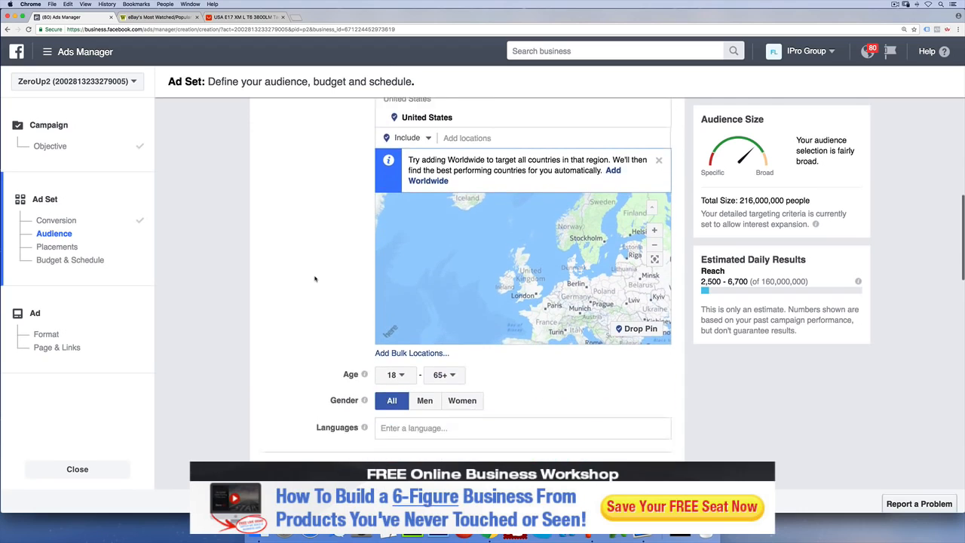
Set the audience's minimum age to 30 and limit the gender to men
scroll(315, 278, "down", 2)
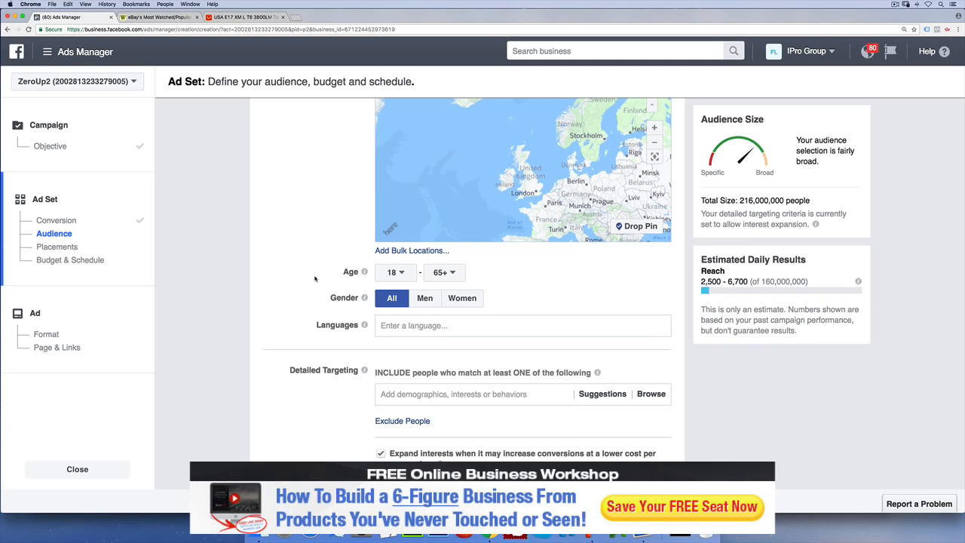
left_click(391, 272)
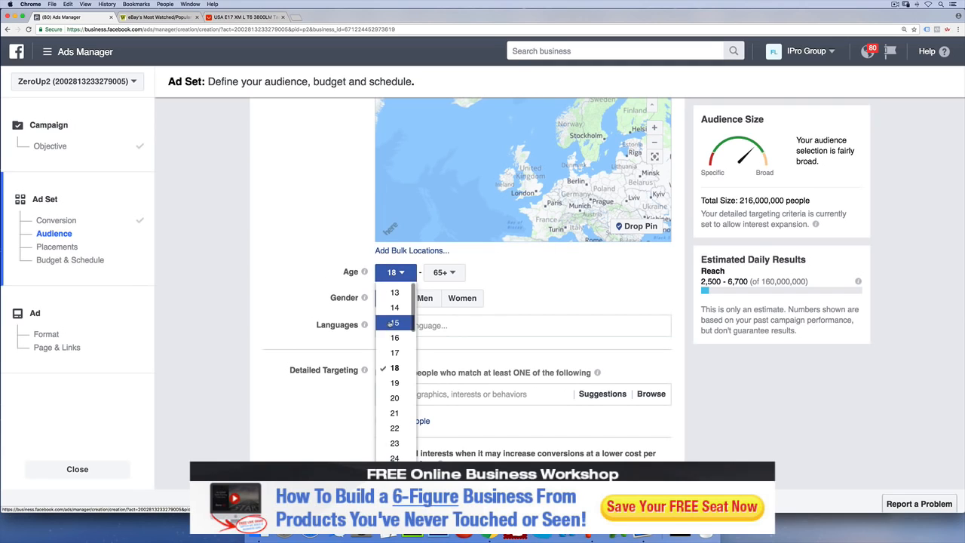
scroll(394, 377, "down", 1)
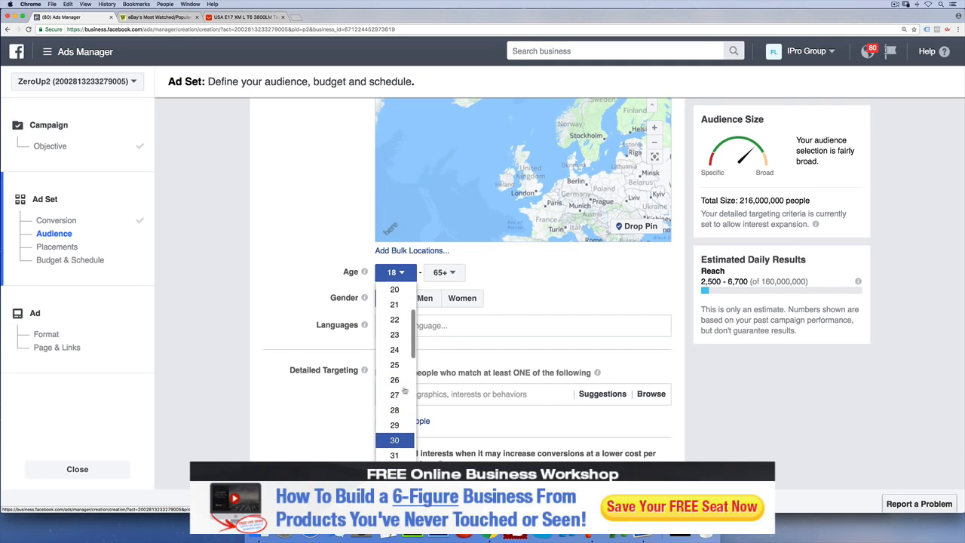
left_click(394, 427)
left_click(426, 299)
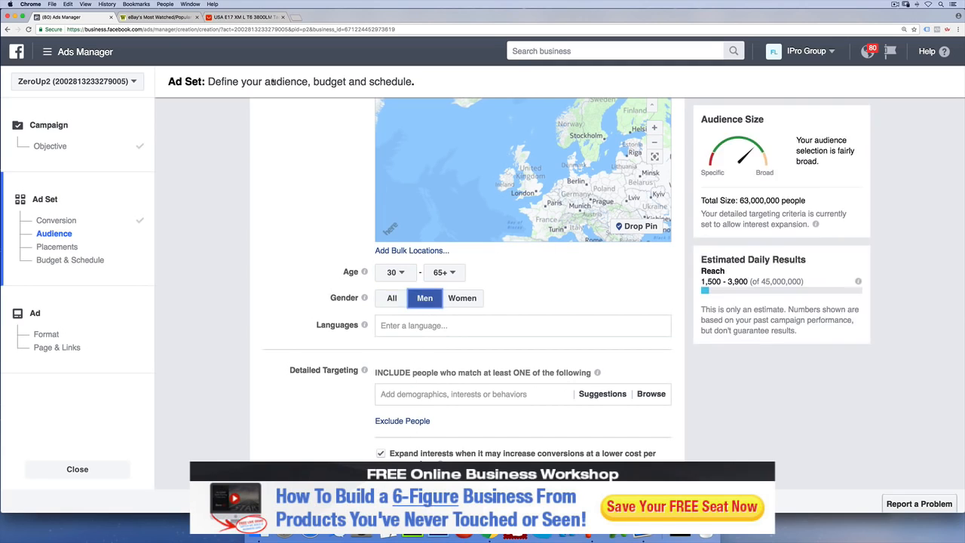
Glance at the AliExpress flashlight page, and add English (All) as the audience language in Ads Manager
left_click(236, 21)
left_click(71, 17)
scroll(256, 241, "down", 2)
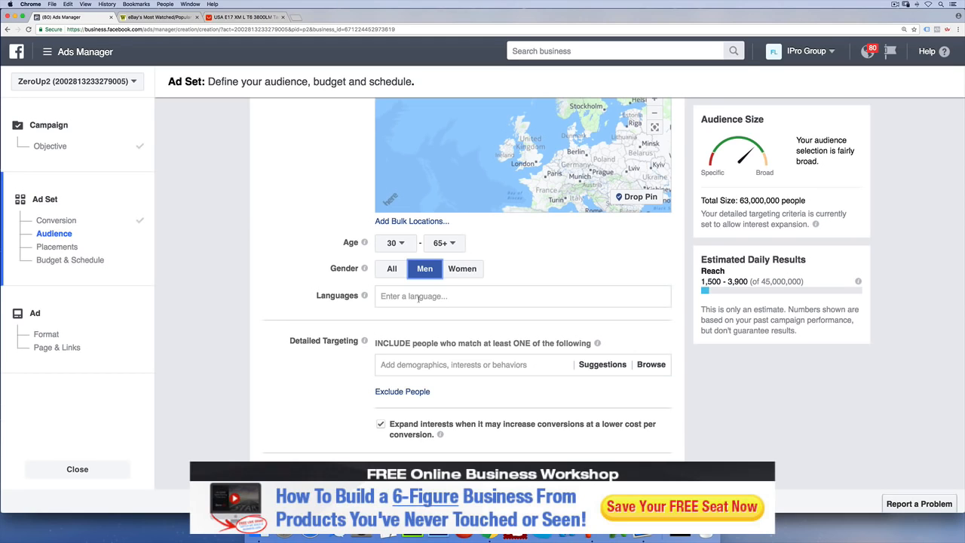
left_click(419, 297)
type("e")
left_click(420, 315)
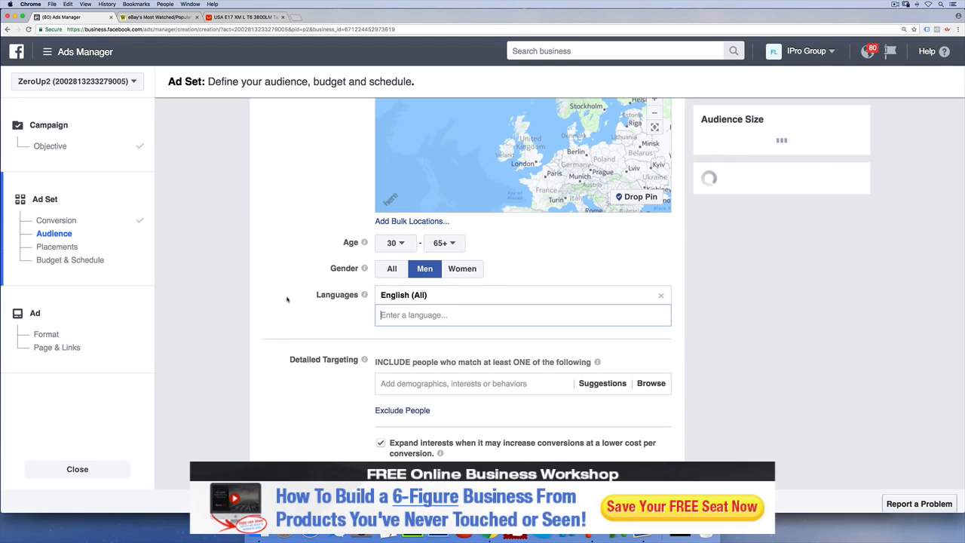
scroll(289, 298, "up", 3)
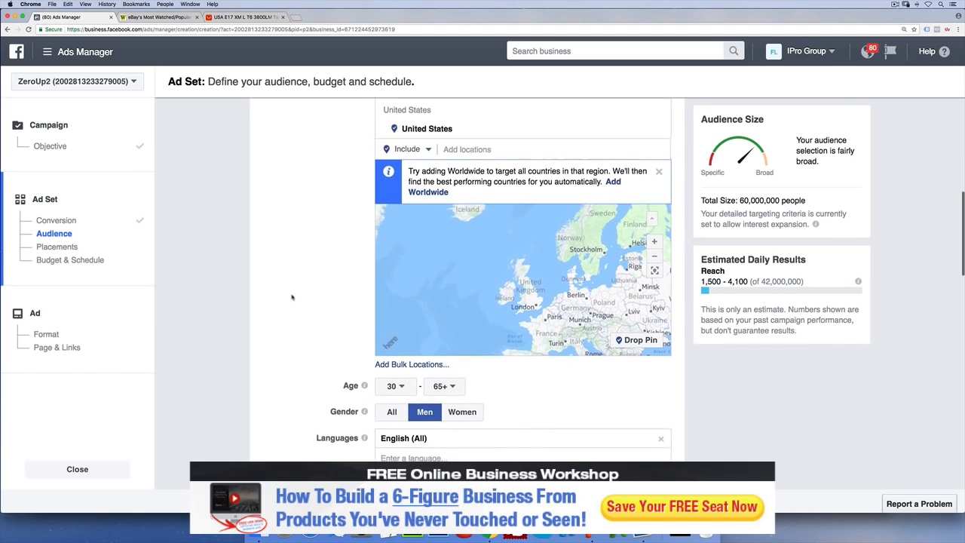
scroll(293, 297, "down", 1)
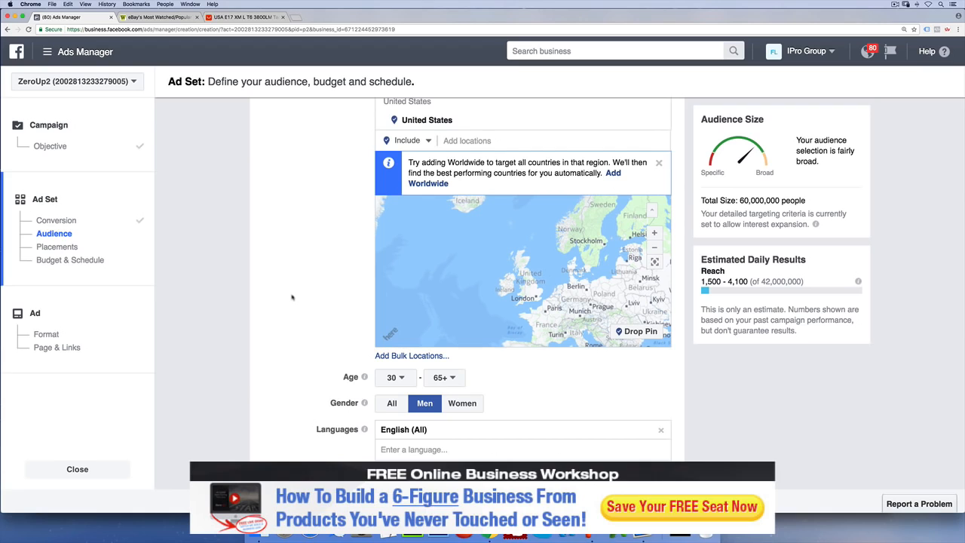
scroll(292, 296, "down", 2)
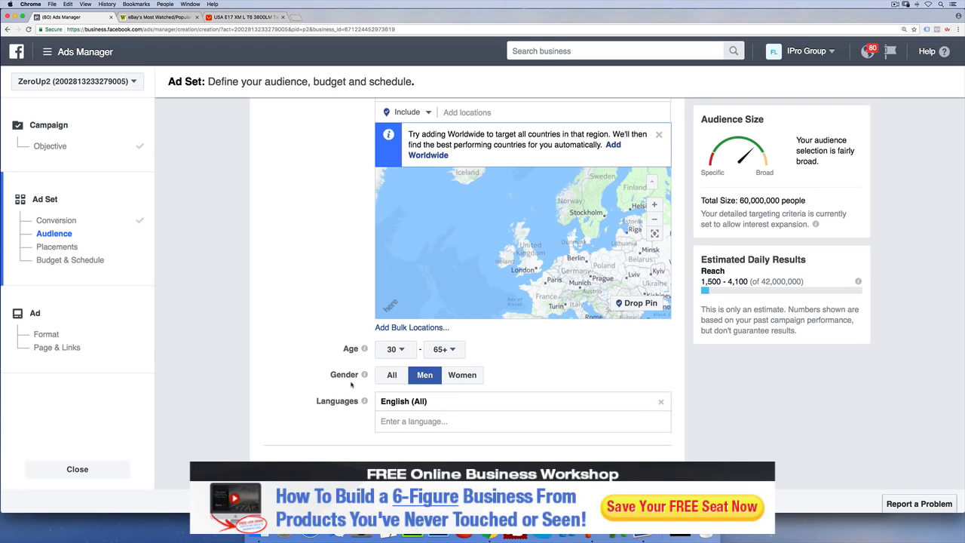
scroll(350, 384, "down", 5)
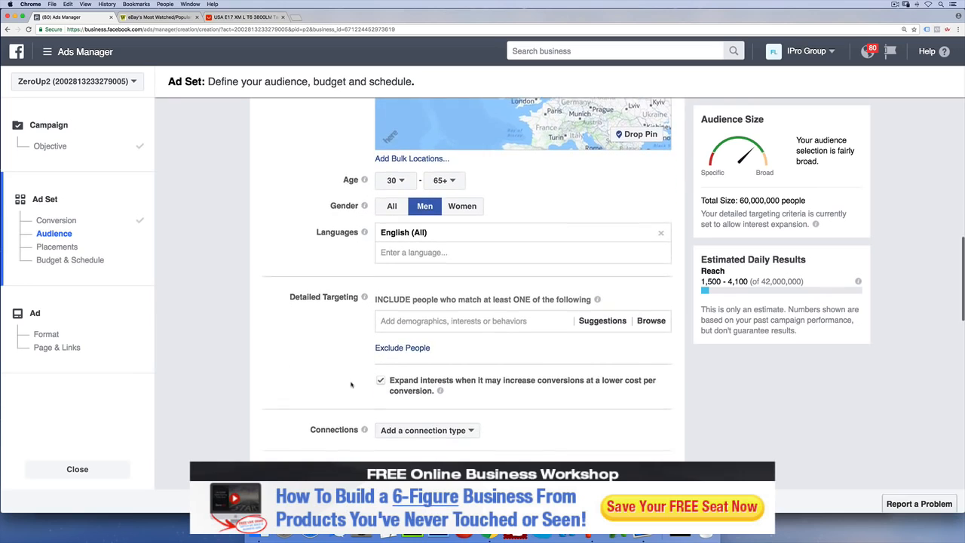
scroll(351, 384, "down", 1)
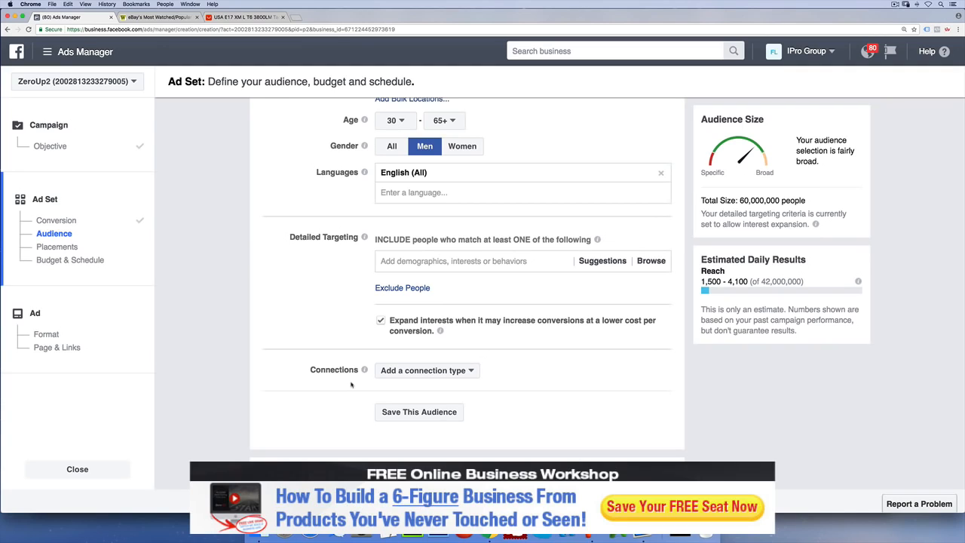
Launch Deskscribble and handwrite audience-size notes, including 200K - 600K and < 1M, beside the audience size estimate
key("super+space")
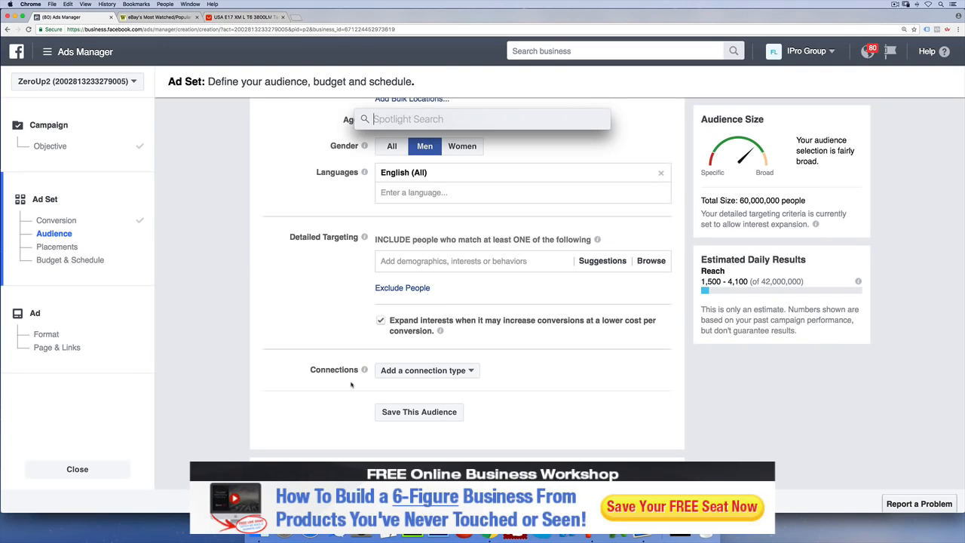
type("deskscribble")
key("Return")
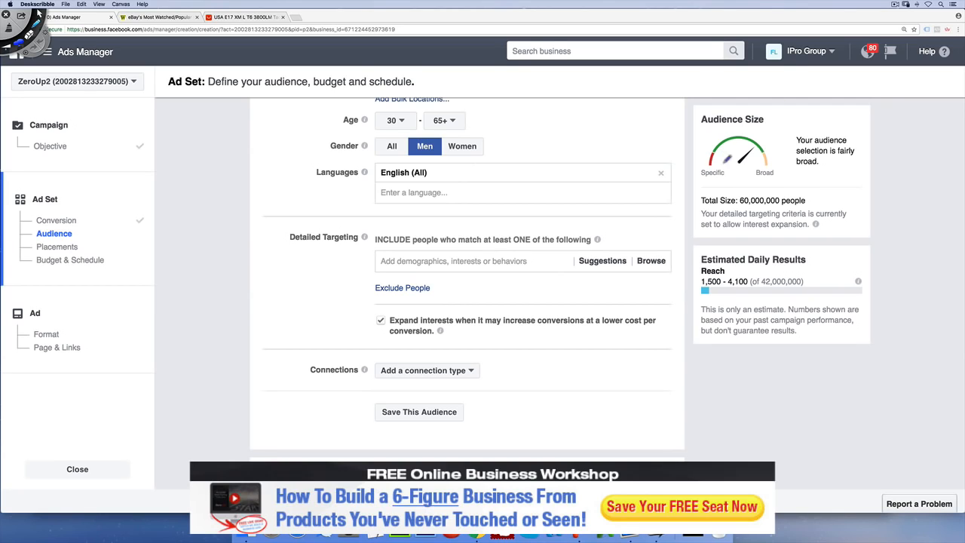
mouse_move(850, 157)
left_mouse_down()
mouse_move(889, 156)
mouse_move(882, 172)
left_mouse_up()
mouse_move(811, 193)
left_mouse_down()
mouse_move(827, 207)
mouse_move(838, 193)
mouse_move(939, 194)
mouse_move(927, 205)
left_mouse_up()
mouse_move(856, 220)
left_mouse_down()
mouse_move(868, 219)
mouse_move(853, 238)
mouse_move(915, 238)
left_mouse_up()
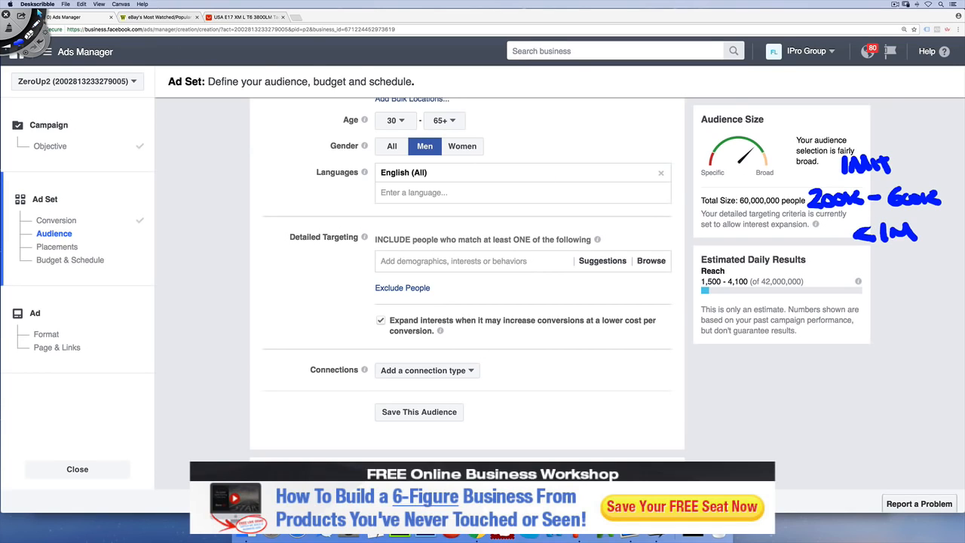
Add the Camping interest under outdoor recreation to the audience's detailed targeting
left_click(435, 261)
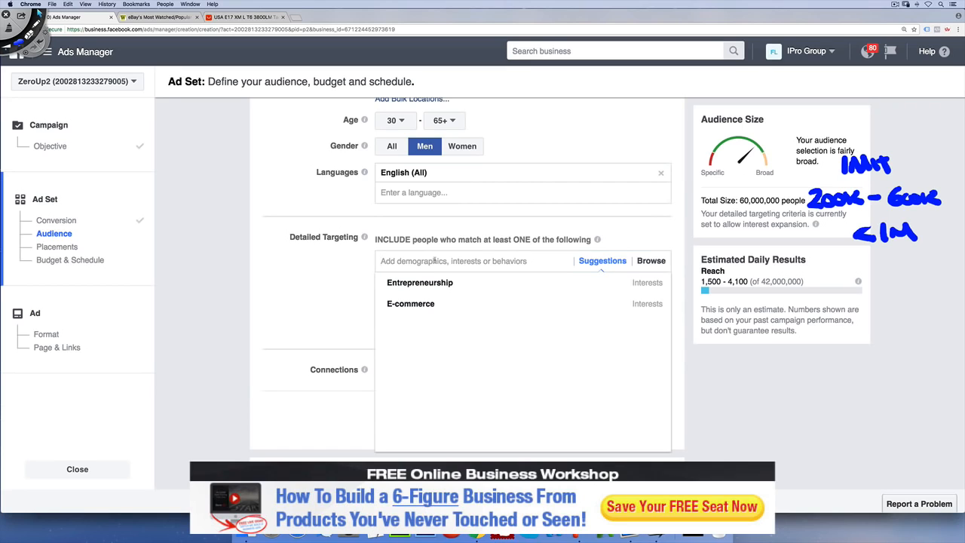
type("camping")
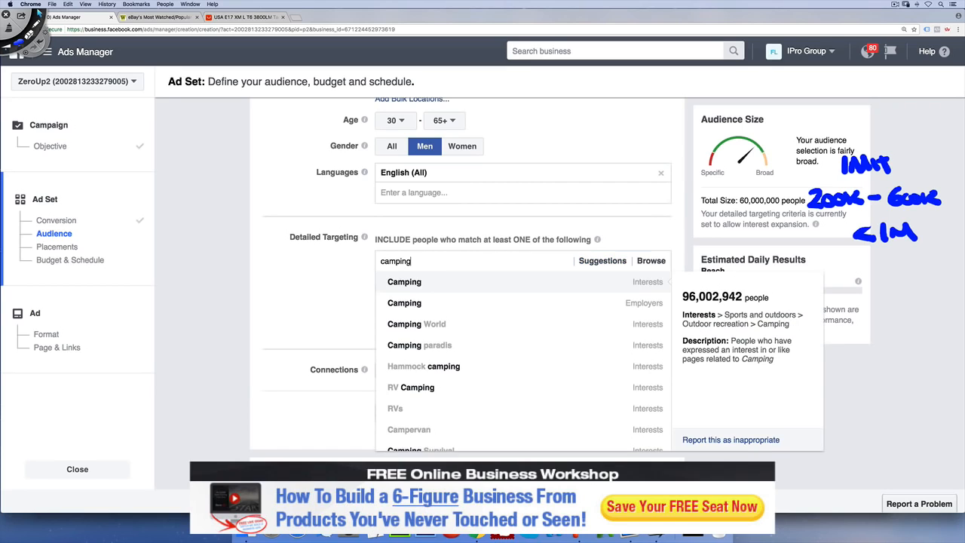
left_click(463, 283)
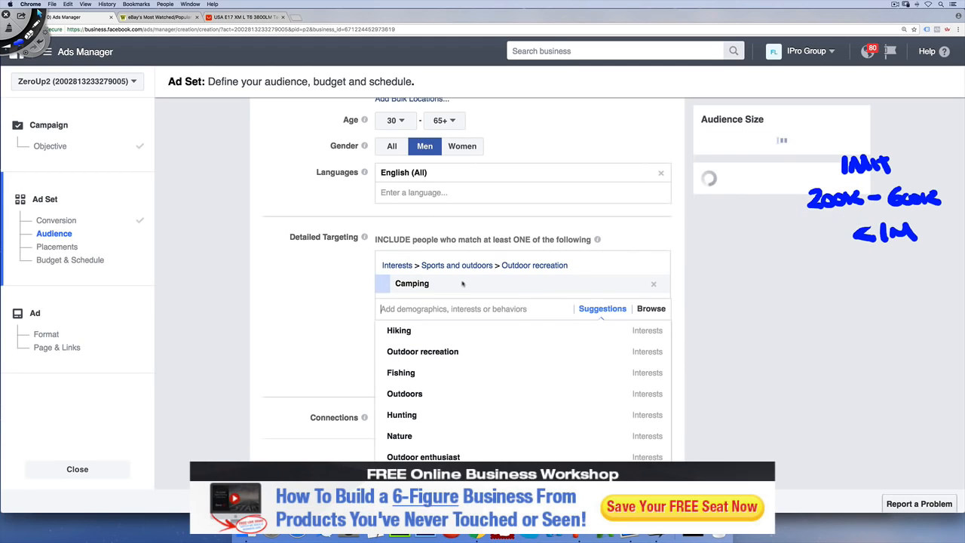
left_click(327, 299)
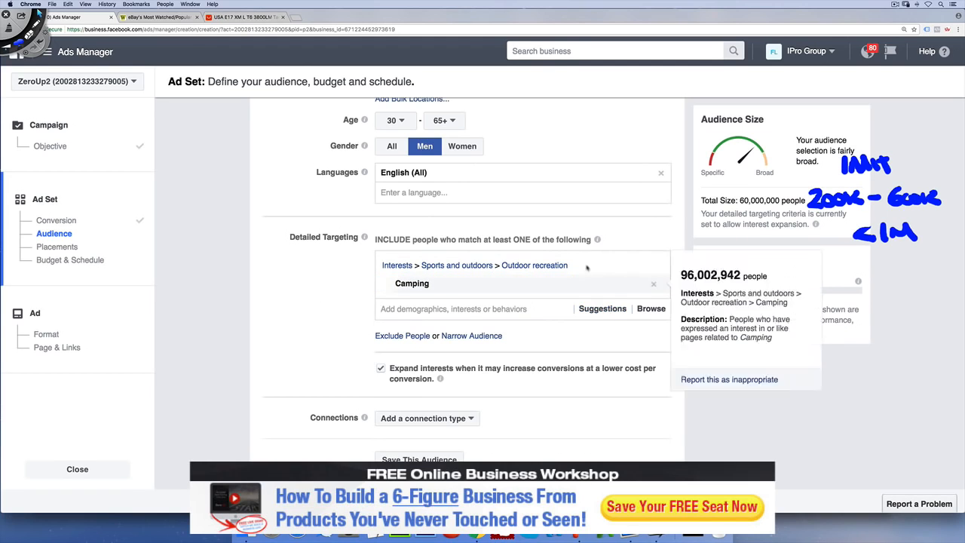
Review the audience's location, age, gender and language settings against the estimated daily reach
scroll(652, 232, "up", 2)
scroll(652, 232, "up", 6)
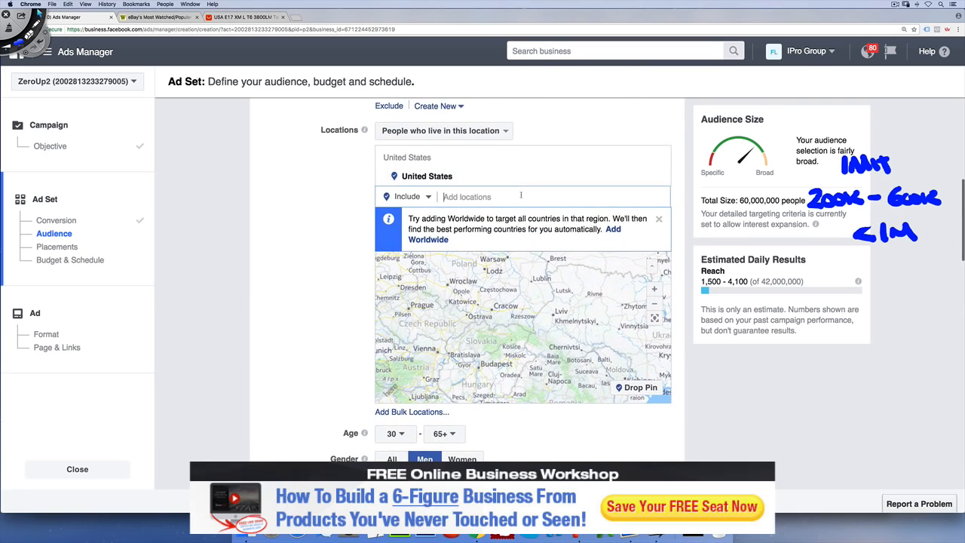
scroll(330, 248, "down", 3)
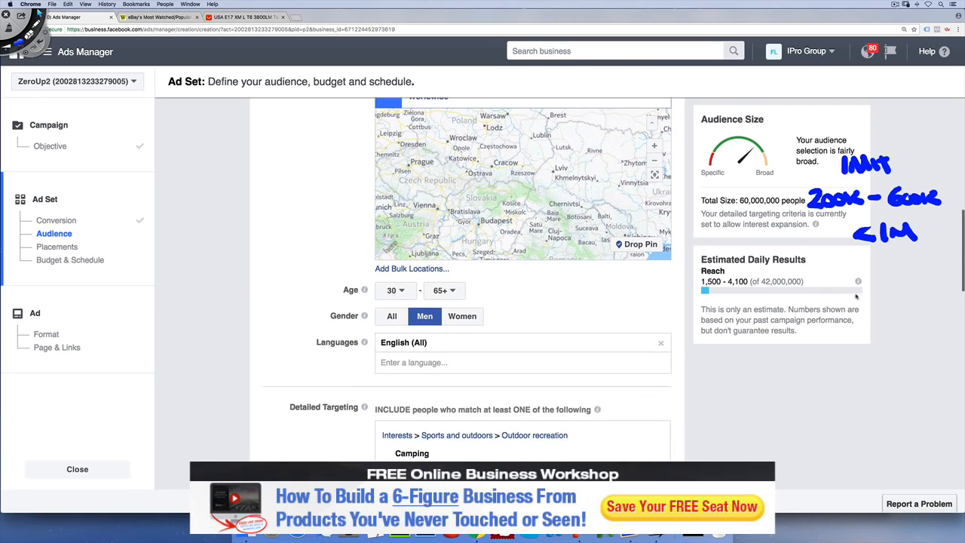
double_click(768, 281)
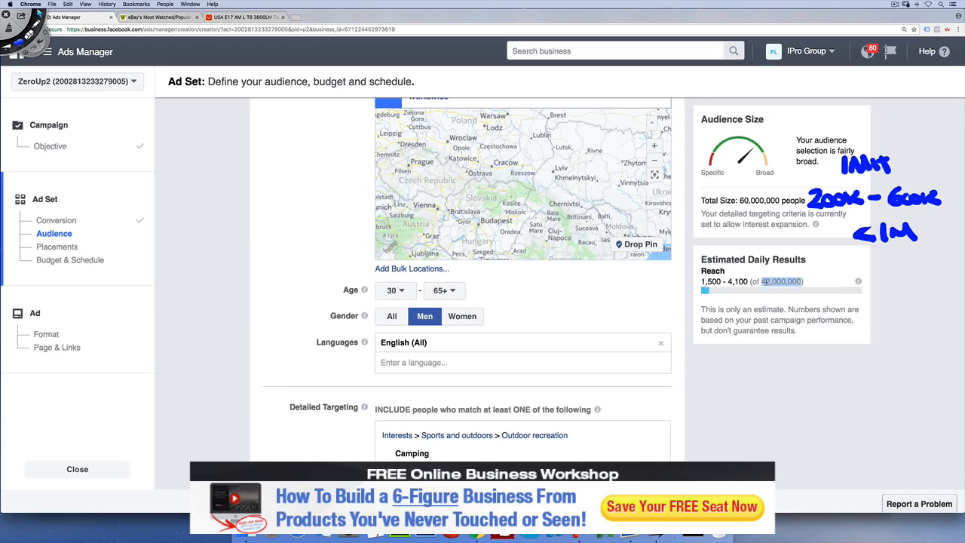
left_click(575, 310)
scroll(535, 383, "down", 1)
scroll(541, 393, "down", 1)
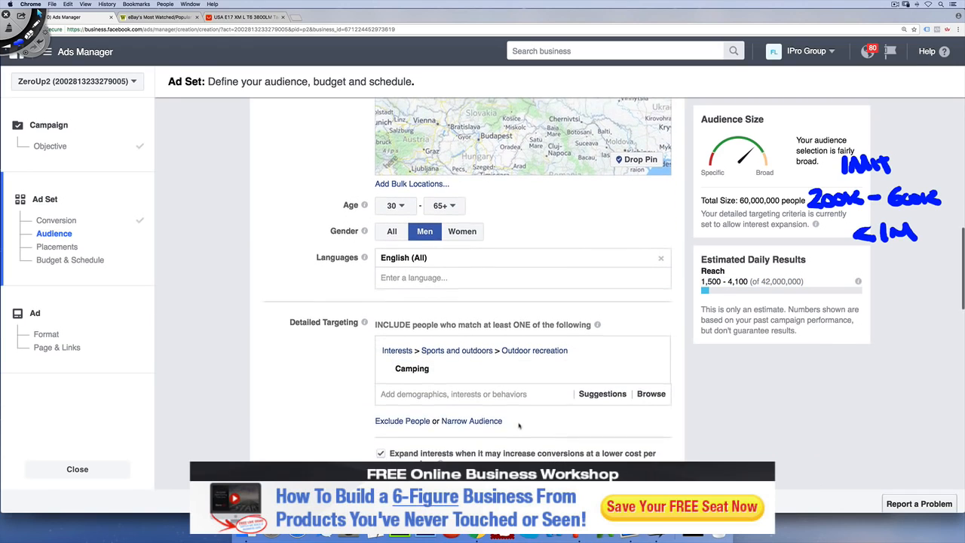
Replace the Camping interest with Outdoor recreation in the detailed targeting
left_click(522, 393)
left_click(436, 434)
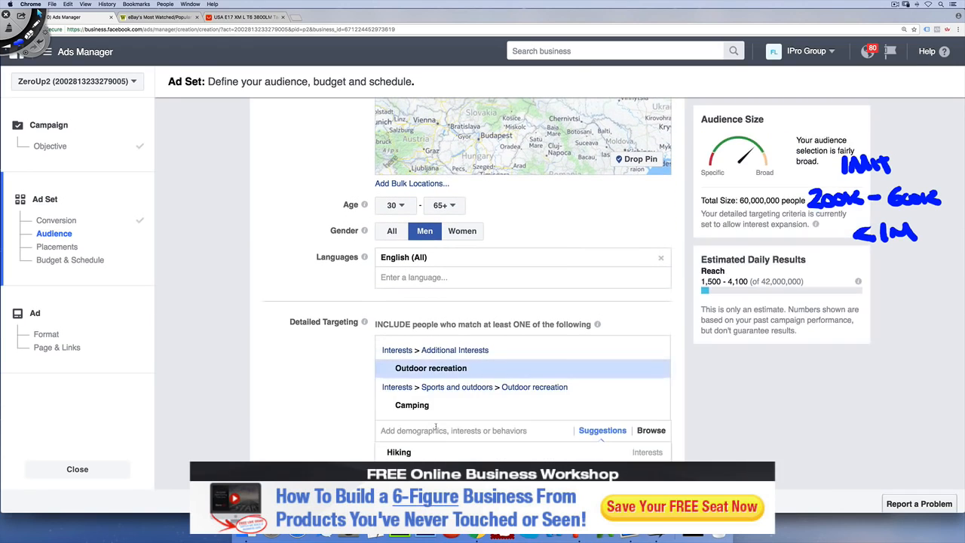
left_click(652, 407)
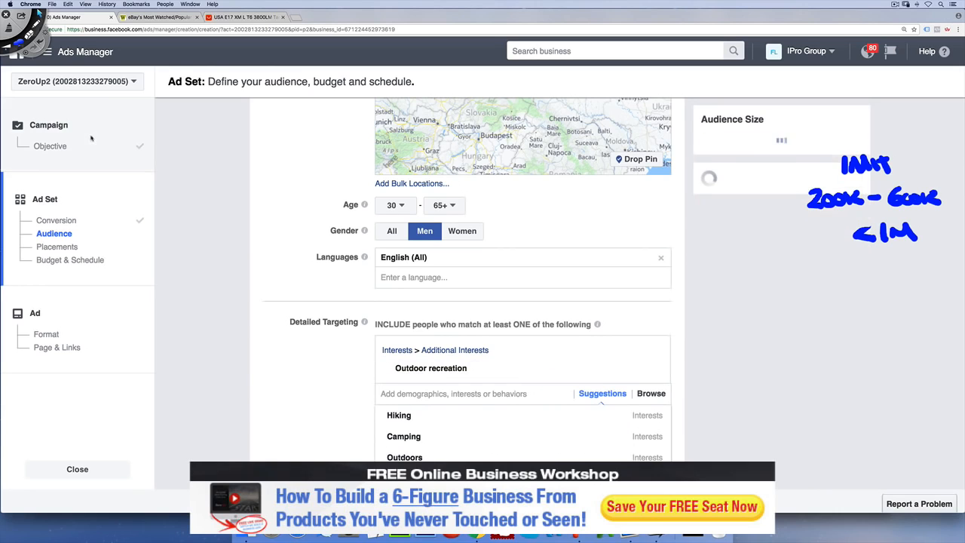
Close the drawing overlay, reload the ad creation page and start the saved draft over
left_click(6, 15)
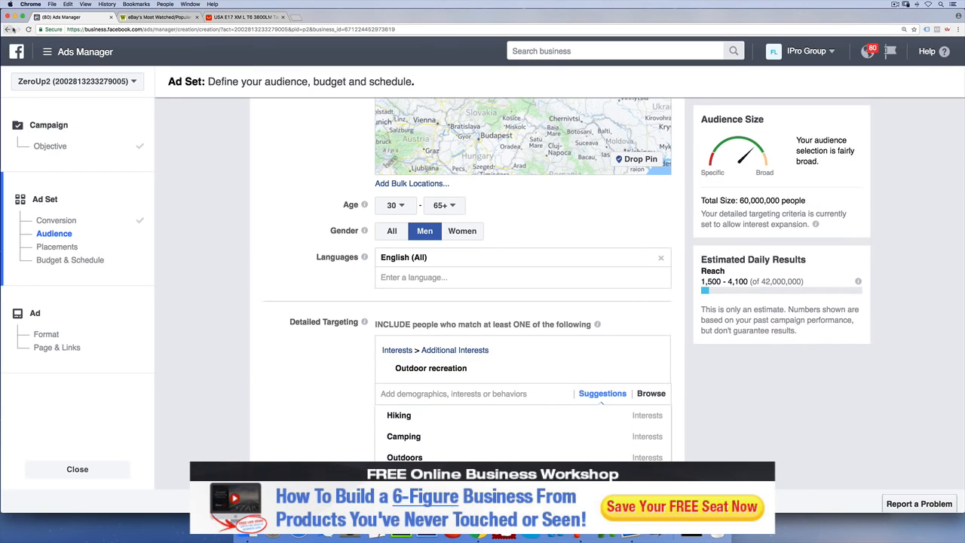
left_click(29, 30)
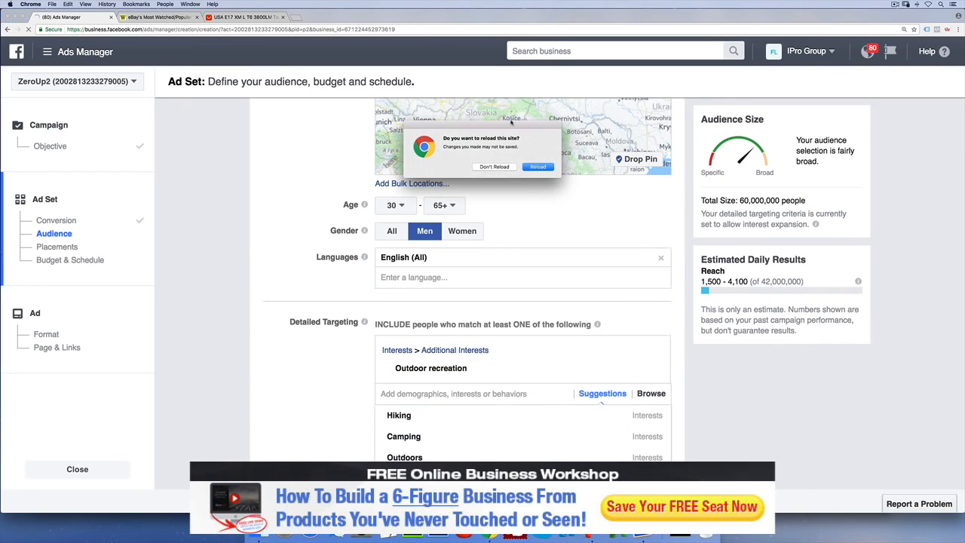
left_click(547, 167)
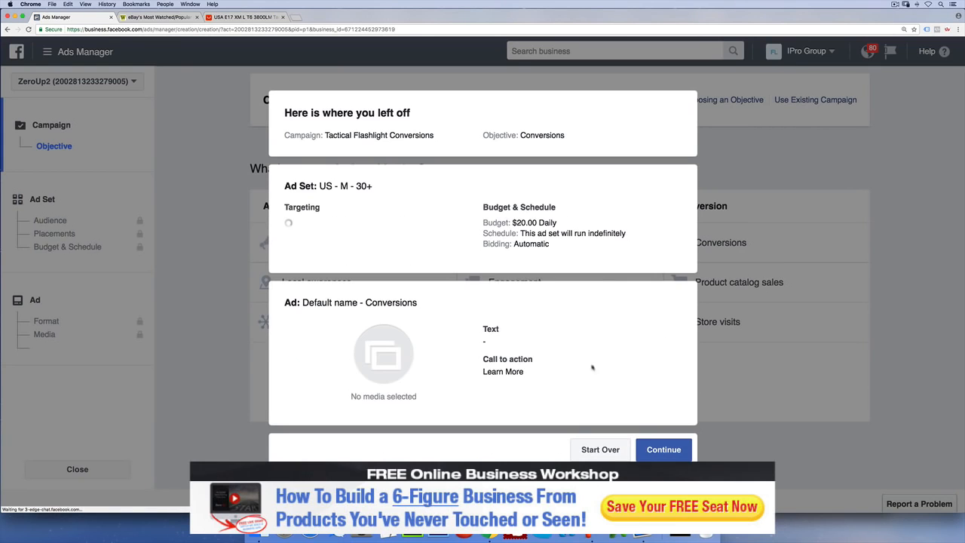
left_click(607, 446)
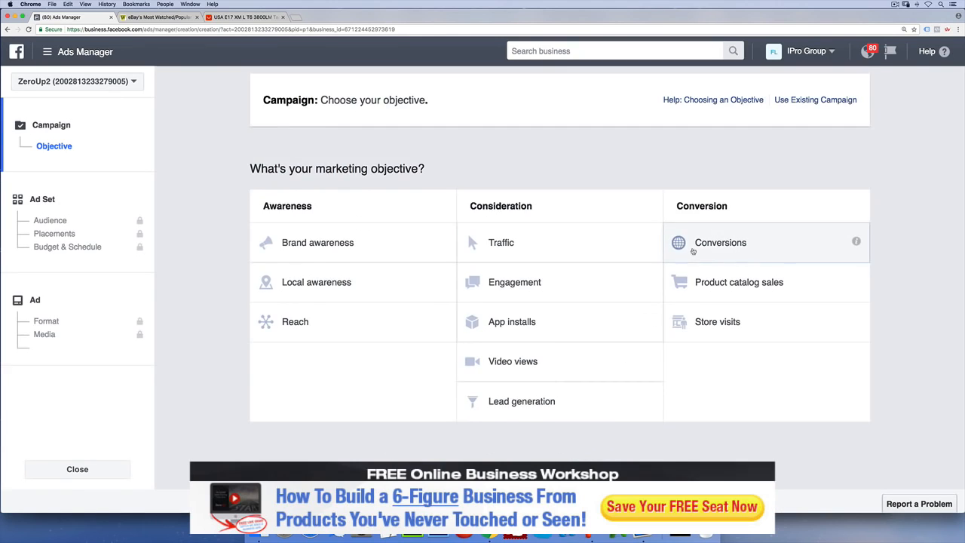
Create the campaign with the Conversions objective and choose Purchase as the website conversion event
left_click(716, 243)
left_click(559, 408)
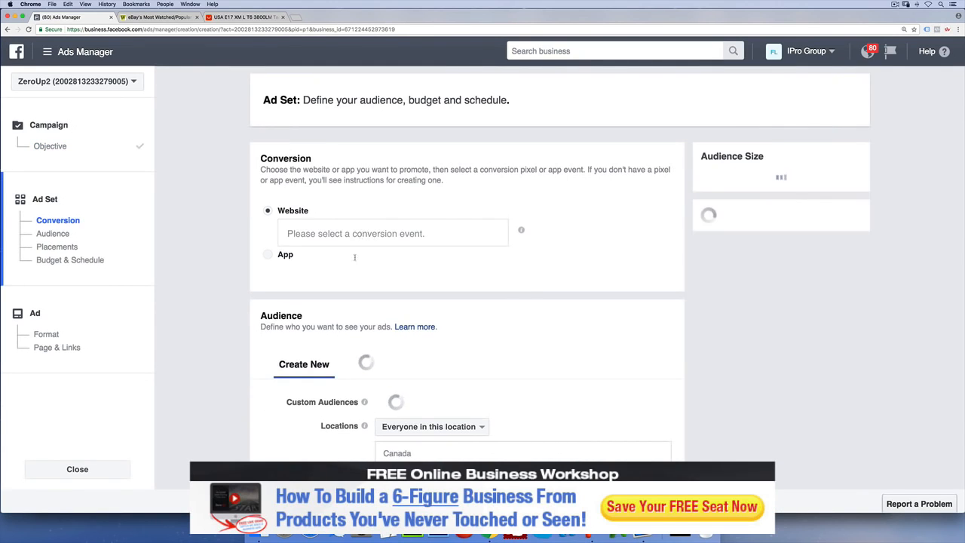
left_click(355, 233)
left_click(316, 260)
Limit the audience's location targeting to people who live in this location
scroll(479, 344, "down", 4)
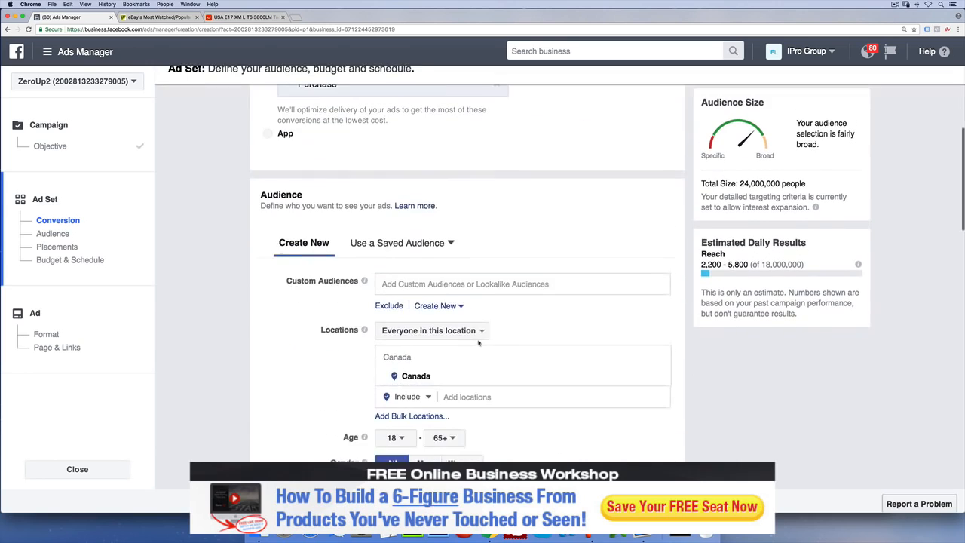
left_click(434, 343)
left_click(458, 363)
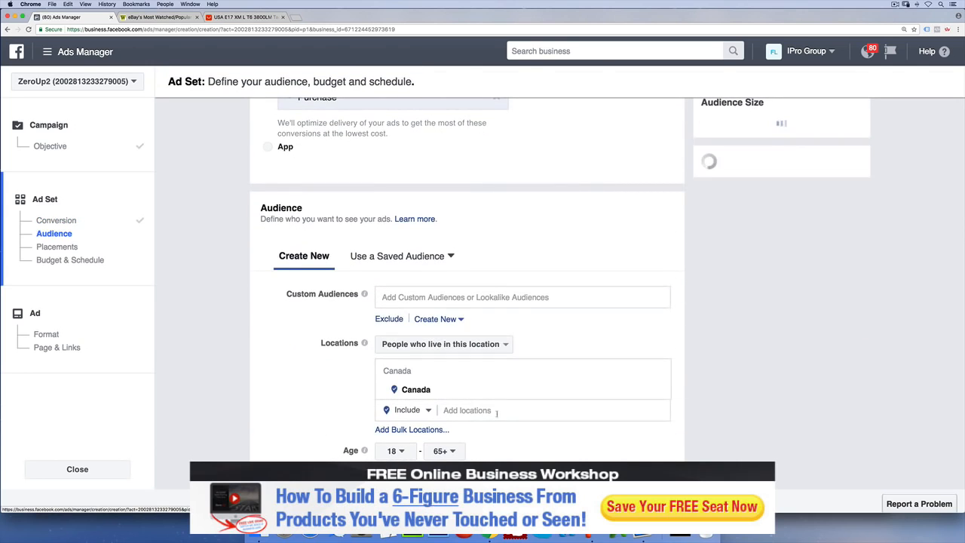
Add the United States to the audience's included locations and remove Canada
left_click(468, 410)
type("united")
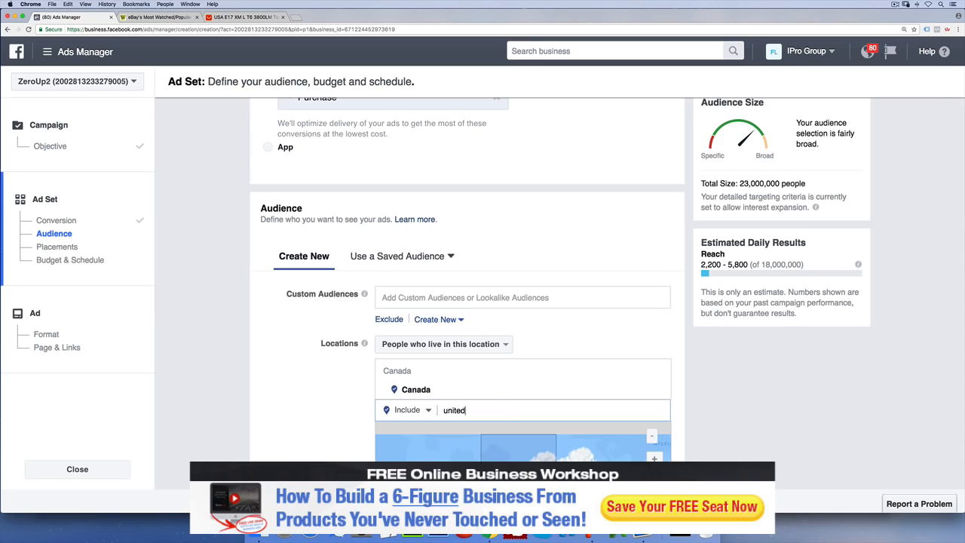
left_click(519, 427)
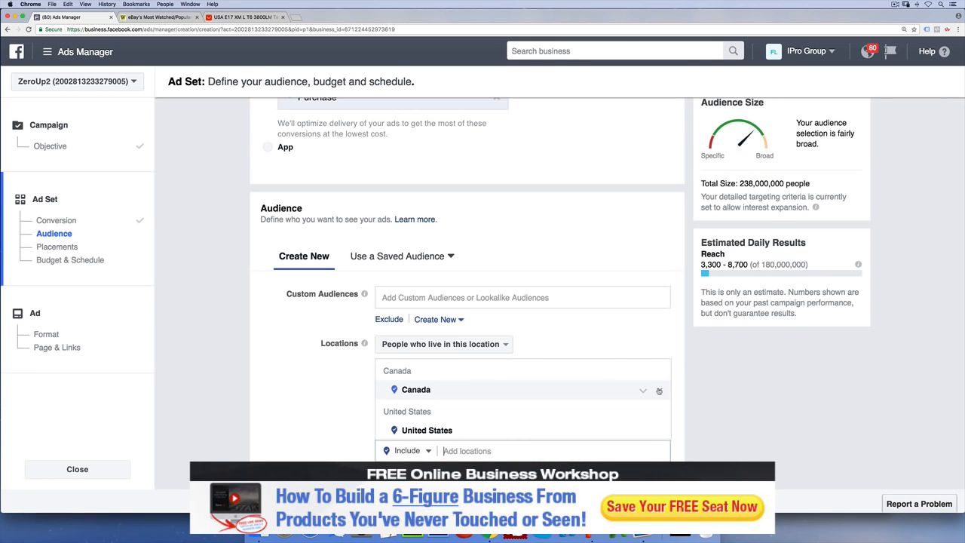
left_click(659, 372)
Set the audience's minimum age to 30 and restrict the gender to Men
scroll(689, 401, "down", 3)
scroll(689, 400, "down", 3)
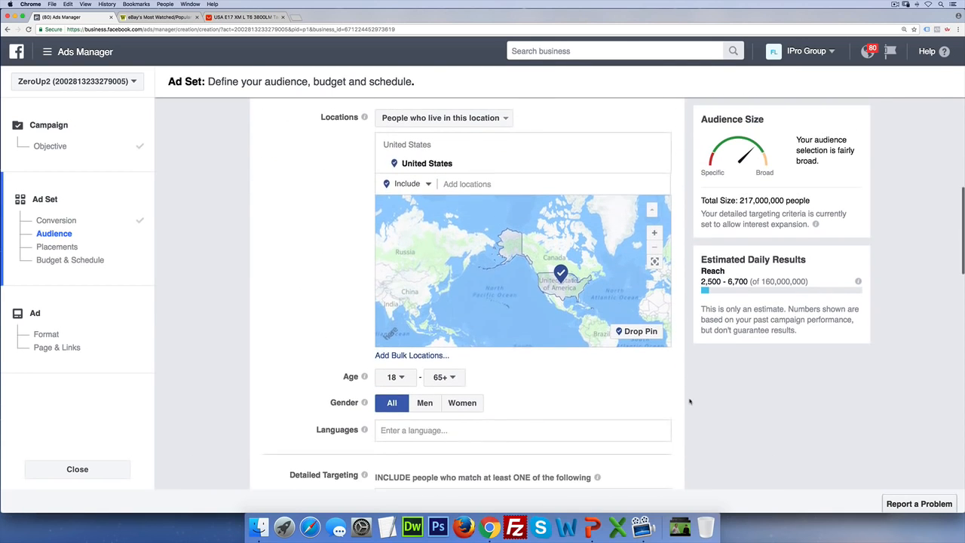
left_click(395, 373)
scroll(394, 343, "down", 3)
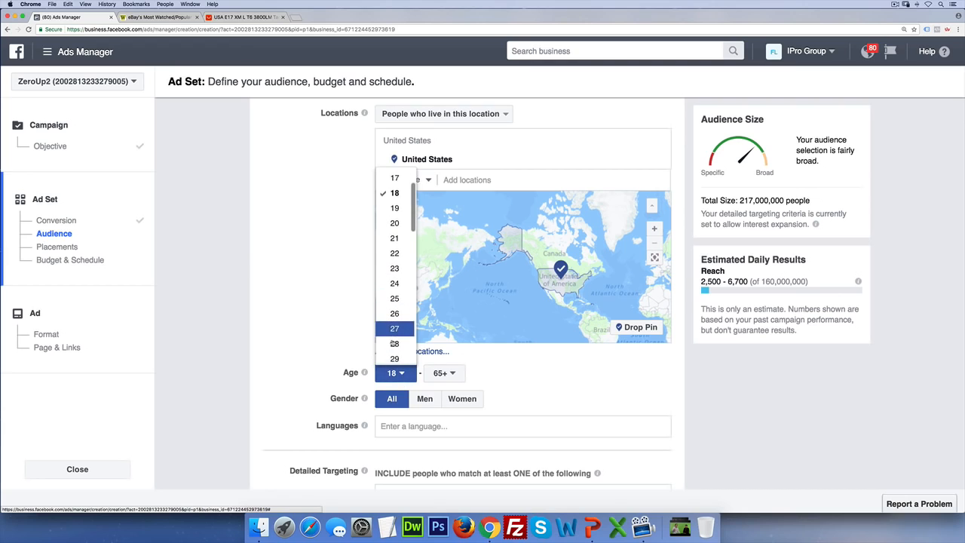
left_click(395, 343)
left_click(425, 398)
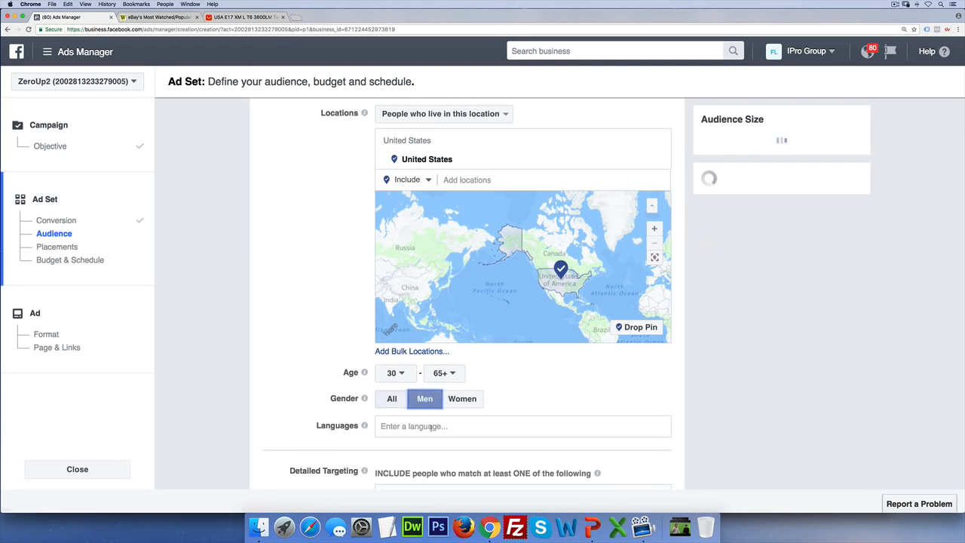
Add English (All) as the audience's language
left_click(419, 426)
type("e")
left_click(419, 447)
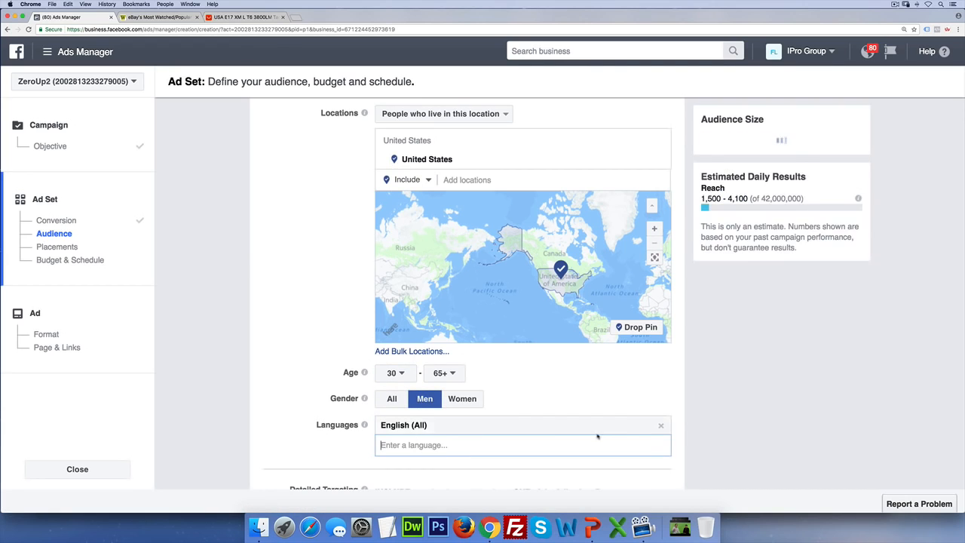
Add Camping, under Sports and outdoors > Outdoor recreation, as an included interest in the detailed targeting
scroll(530, 376, "down", 5)
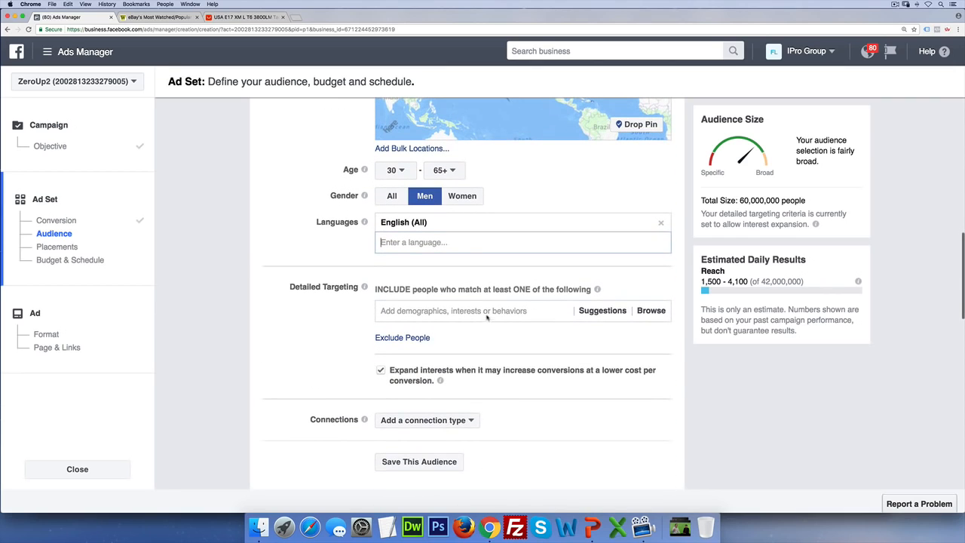
left_click(488, 312)
type("camping")
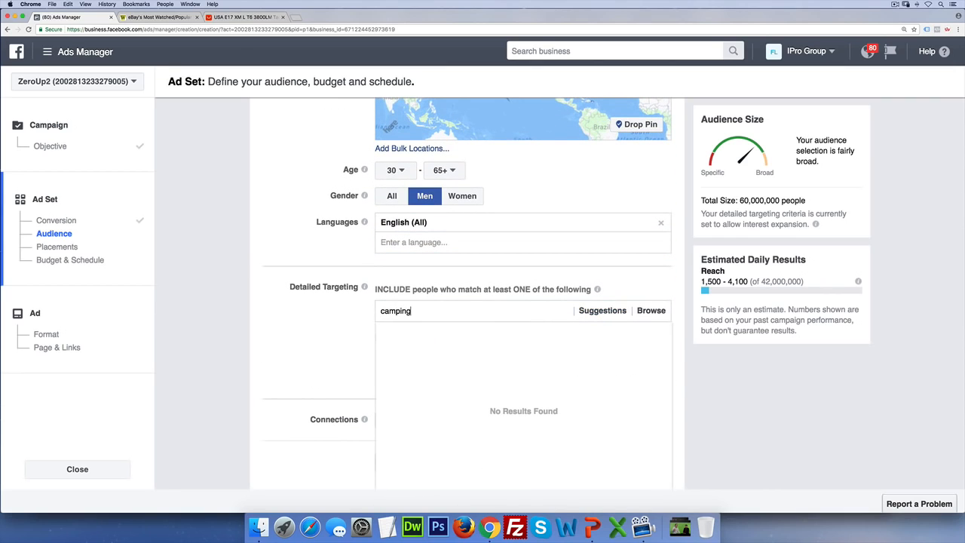
left_click(483, 334)
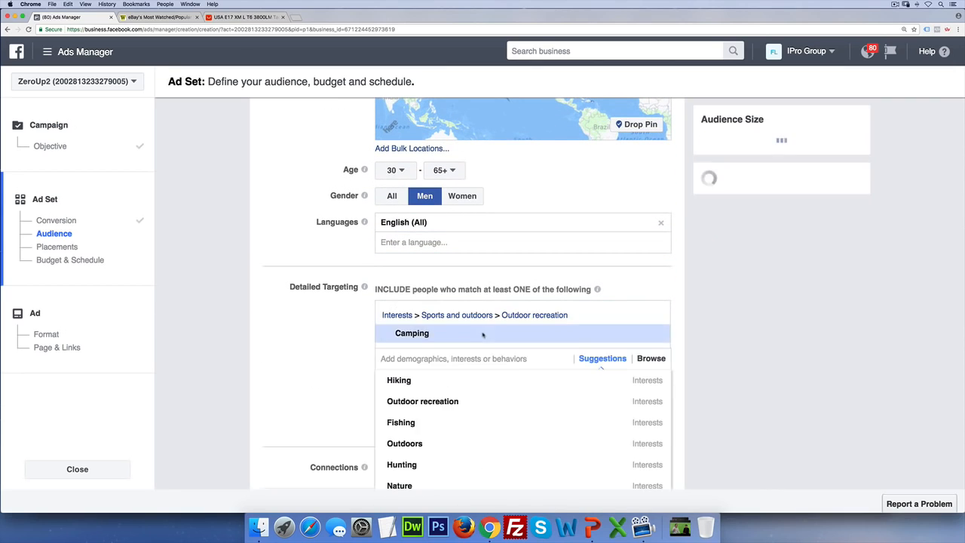
left_click(321, 337)
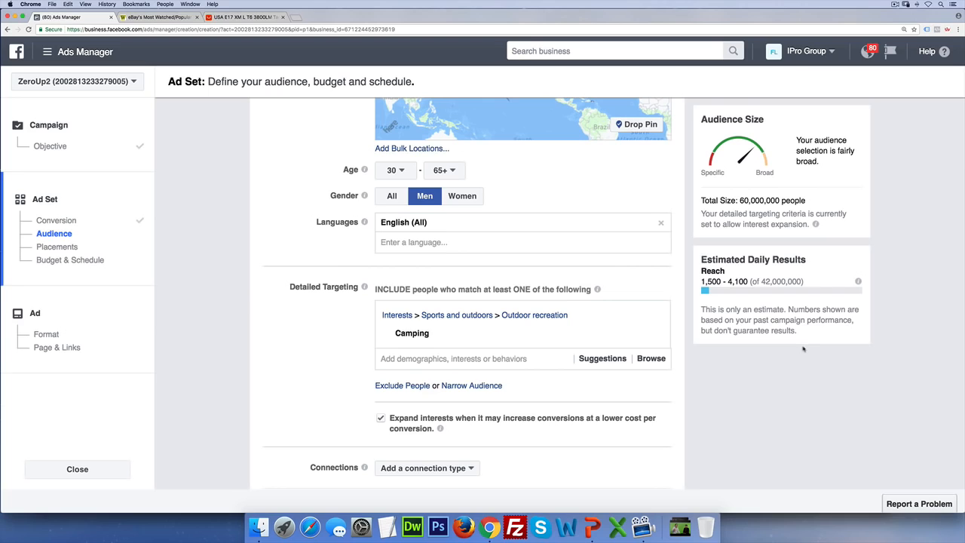
Narrow the audience to people who must also match the Camping World interest, and highlight the total audience size
scroll(804, 348, "down", 1)
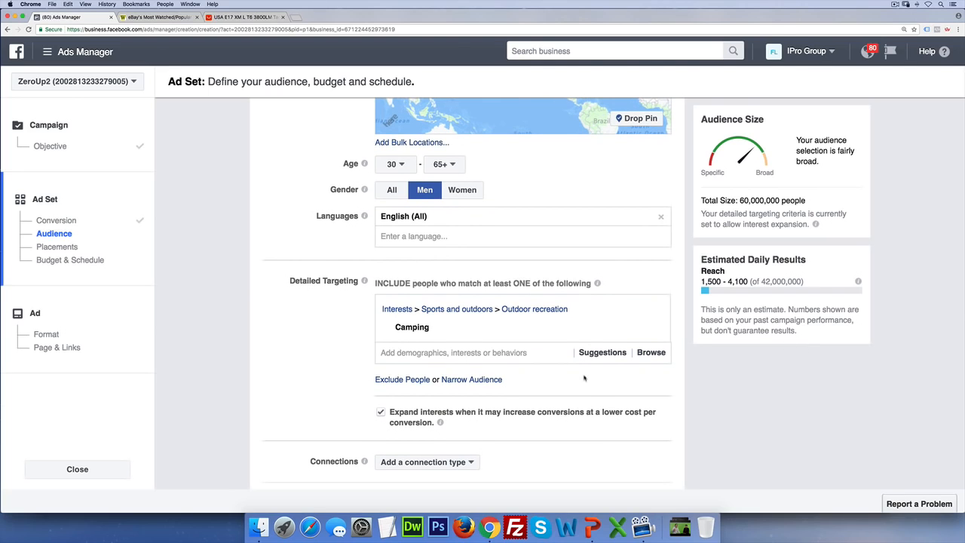
scroll(584, 379, "down", 5)
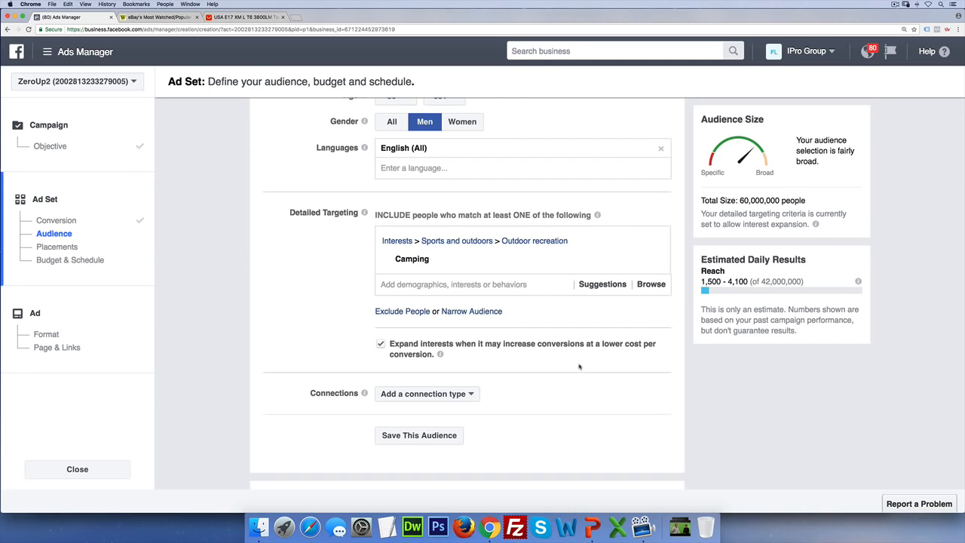
left_click(483, 312)
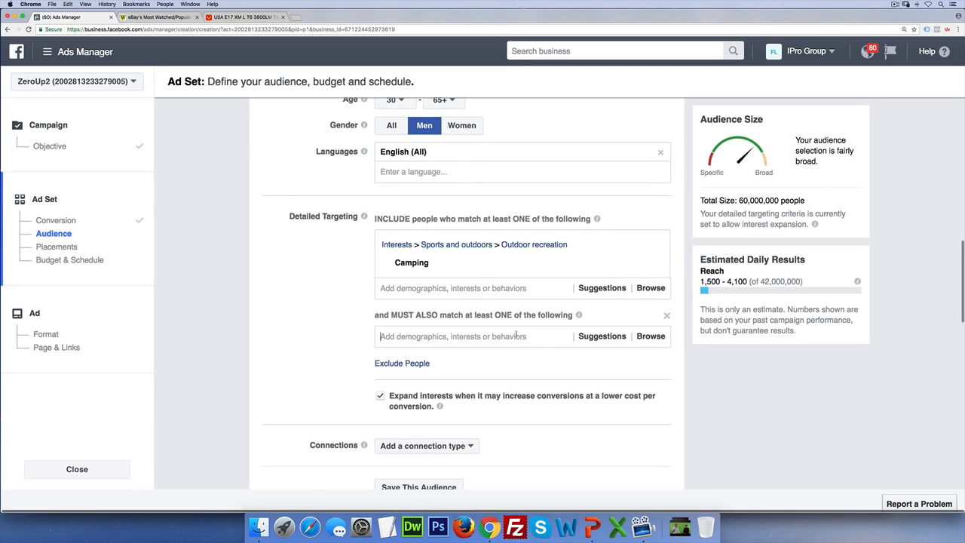
left_click(517, 336)
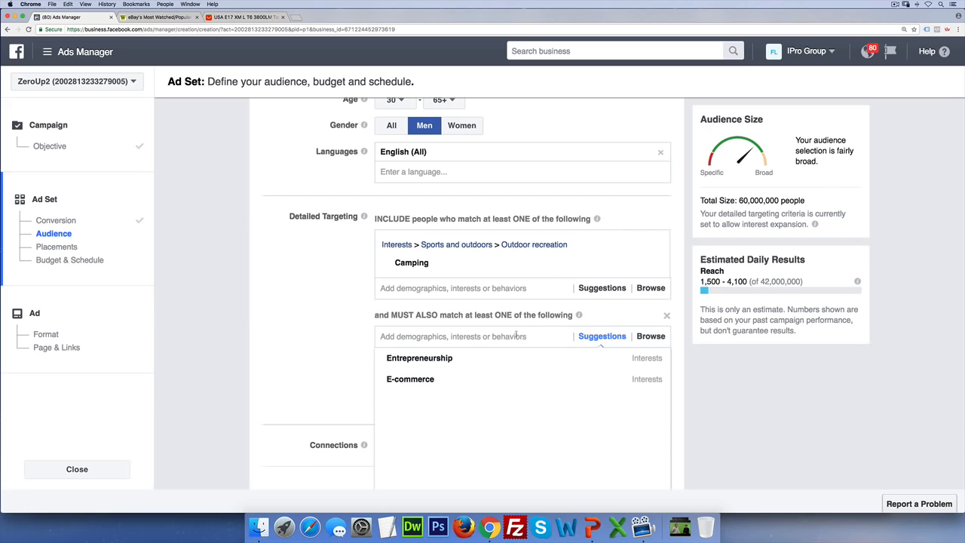
type("campi")
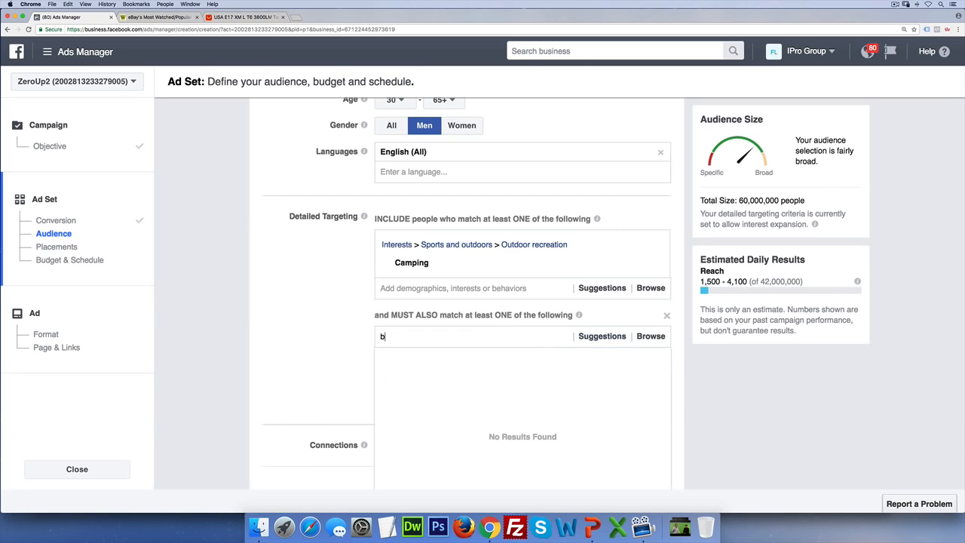
type("ng world")
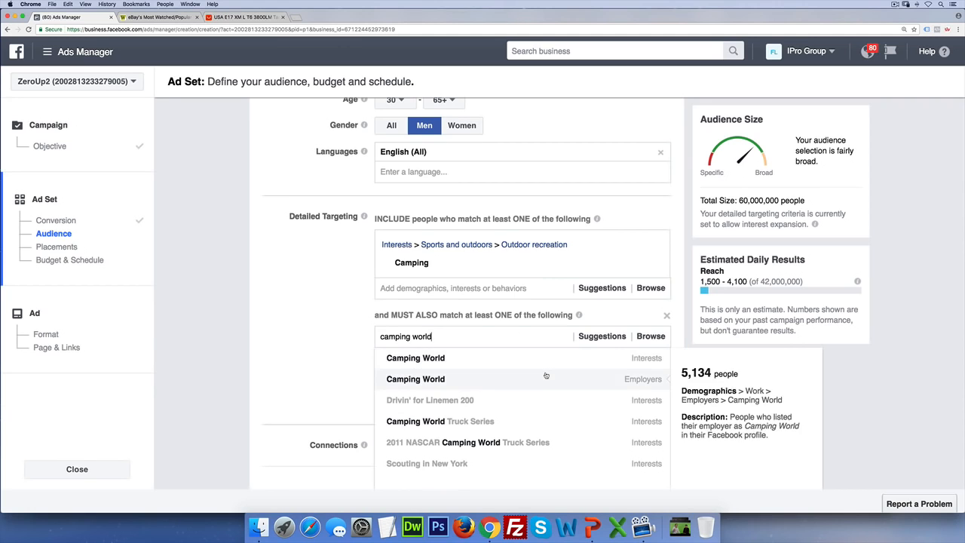
left_click(443, 361)
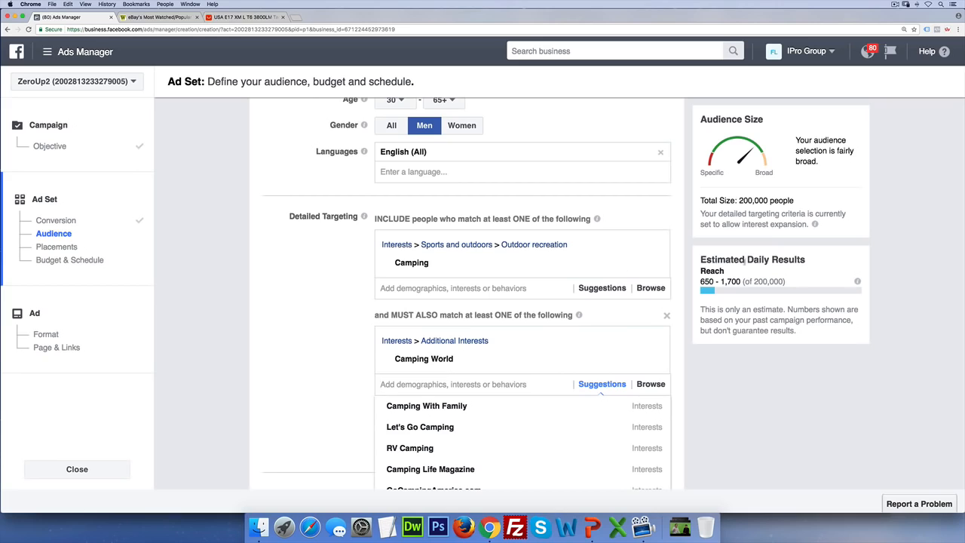
double_click(759, 201)
left_click(323, 306)
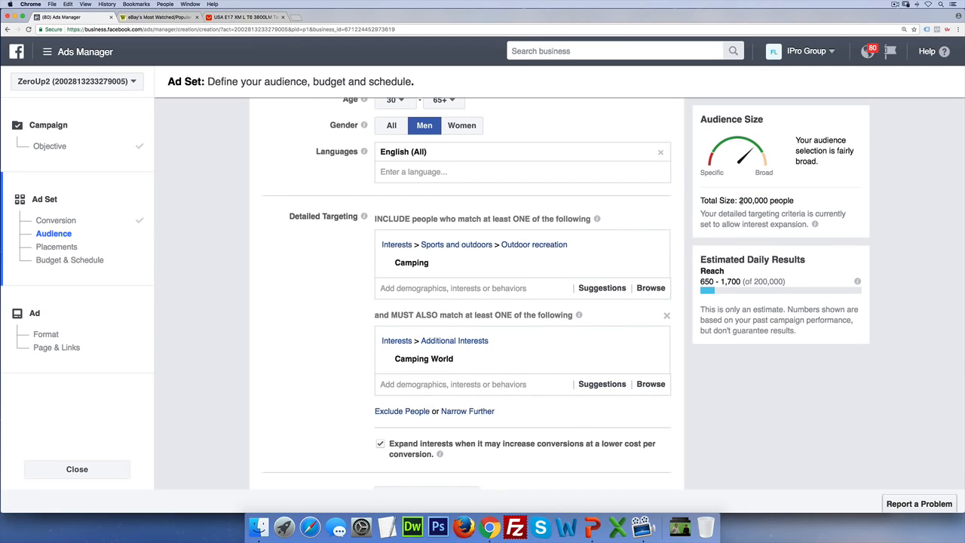
double_click(752, 201)
Switch to Deskscribble and change the drawing background to a blank white canvas
key("super+space")
type("desk")
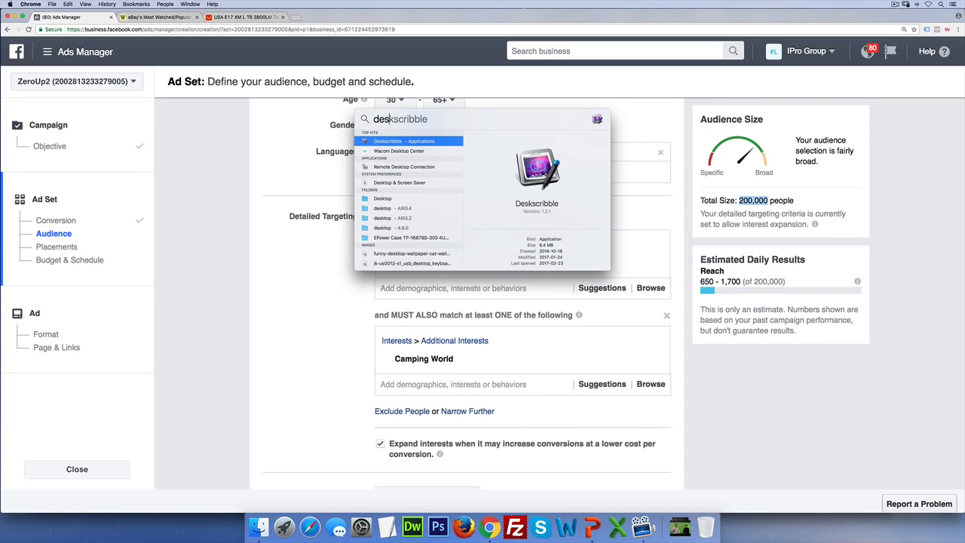
key("Return")
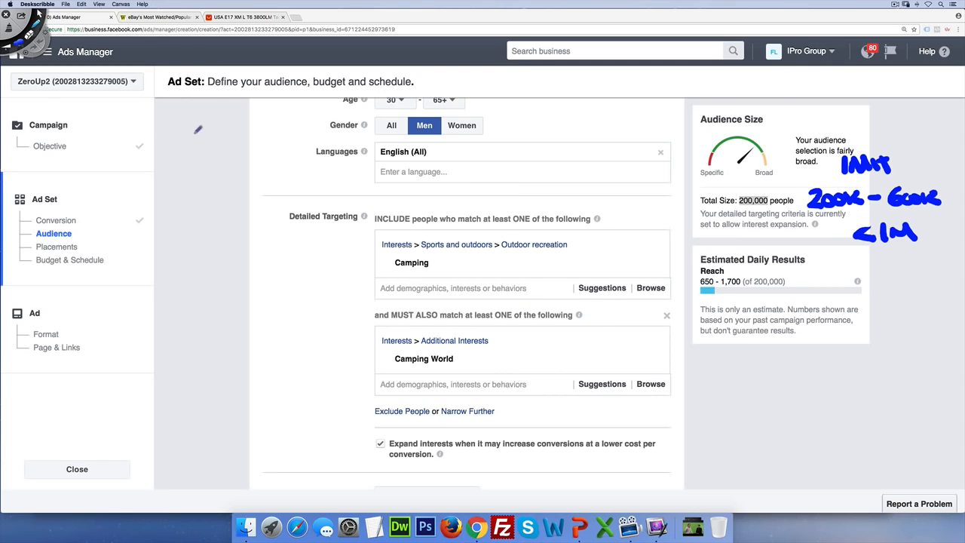
mouse_move(215, 129)
left_mouse_down()
mouse_move(175, 168)
mouse_move(211, 208)
mouse_move(273, 164)
mouse_move(230, 132)
mouse_move(178, 155)
mouse_move(176, 185)
mouse_move(201, 211)
mouse_move(275, 201)
mouse_move(266, 147)
mouse_move(249, 187)
mouse_move(217, 197)
mouse_move(195, 264)
left_mouse_up()
left_click(114, 4)
left_click(117, 13)
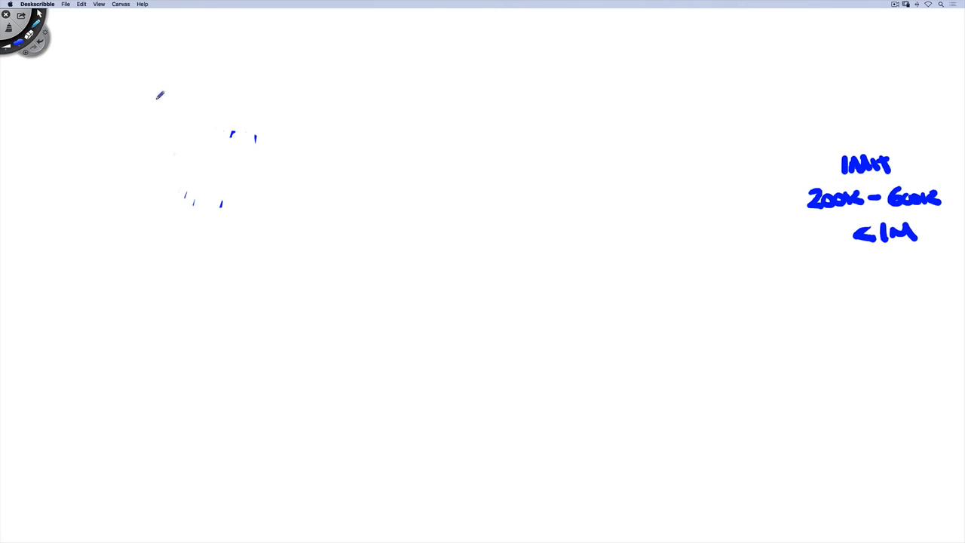
Draw a large circle with the underlined label CAMPING and the size 60M written inside it
mouse_move(162, 95)
left_mouse_down()
mouse_move(151, 96)
mouse_move(83, 211)
mouse_move(197, 326)
mouse_move(340, 250)
mouse_move(291, 111)
mouse_move(194, 88)
mouse_move(155, 96)
mouse_move(149, 137)
mouse_move(156, 120)
mouse_move(208, 121)
mouse_move(233, 105)
left_mouse_up()
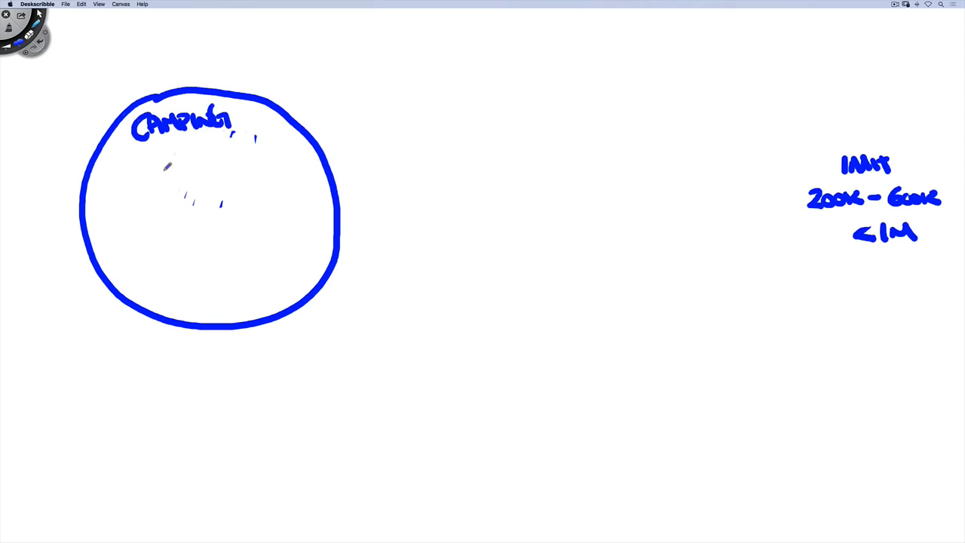
left_click_drag(121, 164, 243, 129)
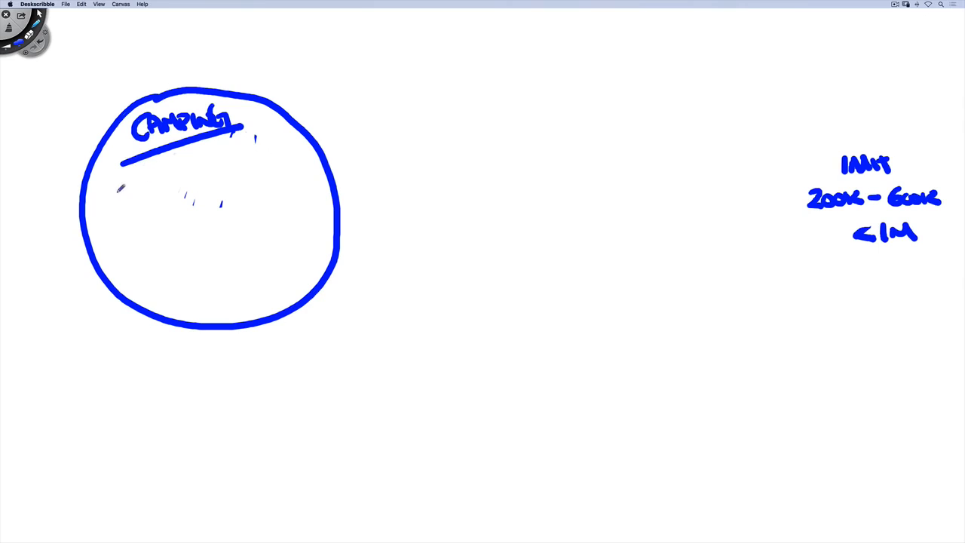
mouse_move(117, 200)
left_mouse_down()
mouse_move(112, 221)
mouse_move(129, 214)
mouse_move(172, 230)
left_mouse_up()
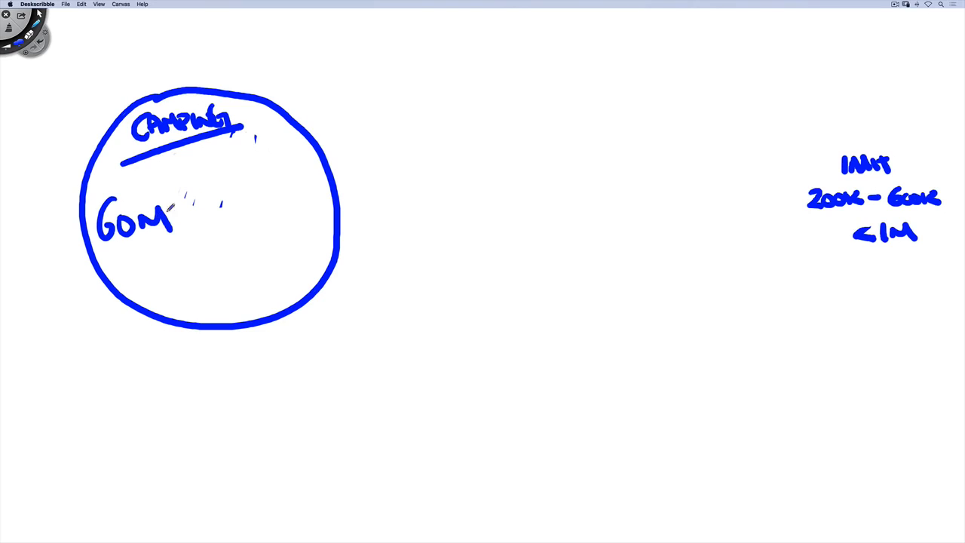
Draw a second circle overlapping the CAMPING circle and label it CAMPING WORLD
mouse_move(428, 73)
left_mouse_down()
mouse_move(371, 90)
mouse_move(286, 178)
mouse_move(305, 294)
mouse_move(442, 322)
mouse_move(508, 225)
mouse_move(482, 134)
mouse_move(429, 75)
left_mouse_up()
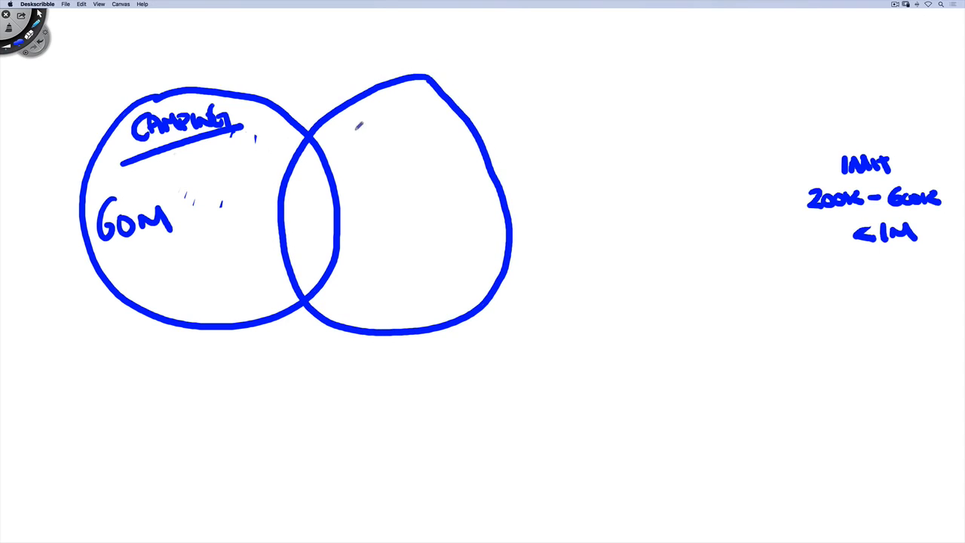
mouse_move(356, 126)
left_mouse_down()
mouse_move(351, 148)
mouse_move(369, 145)
mouse_move(381, 119)
mouse_move(400, 132)
mouse_move(436, 106)
mouse_move(443, 129)
left_mouse_up()
mouse_move(369, 174)
left_mouse_down()
mouse_move(445, 149)
mouse_move(437, 167)
left_mouse_up()
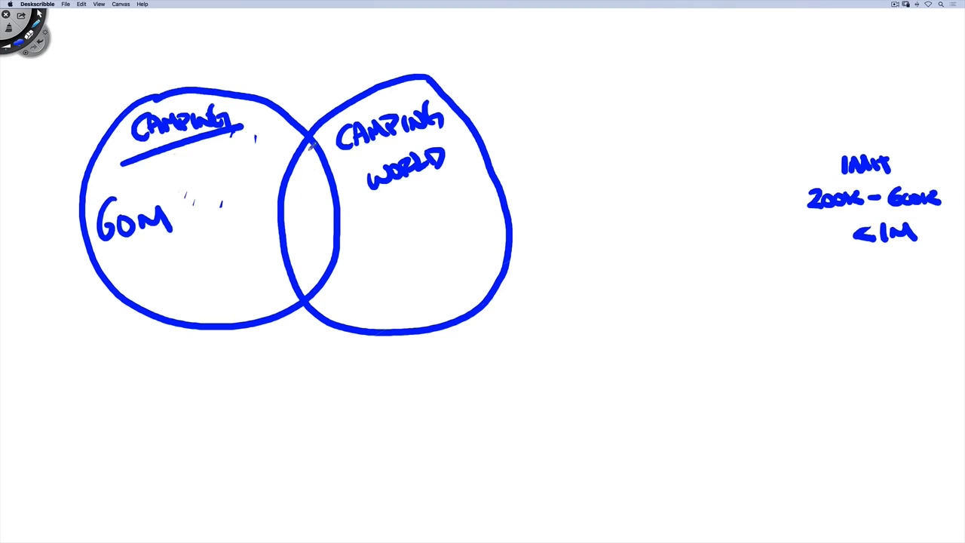
Shade the overlap of the two circles and draw an arrow from it to two stick figures
mouse_move(310, 142)
left_mouse_down()
mouse_move(285, 199)
mouse_move(317, 269)
mouse_move(330, 396)
left_mouse_up()
left_click_drag(399, 350, 397, 348)
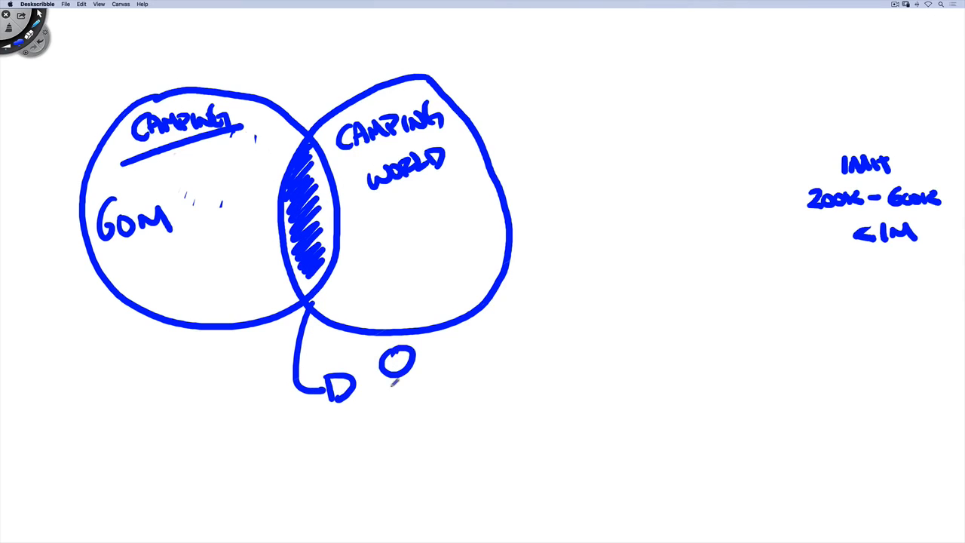
mouse_move(377, 394)
left_mouse_down()
mouse_move(425, 386)
mouse_move(386, 415)
mouse_move(431, 411)
left_mouse_up()
mouse_move(455, 348)
left_mouse_down()
mouse_move(443, 374)
mouse_move(462, 352)
left_mouse_up()
mouse_move(436, 380)
left_mouse_down()
mouse_move(469, 374)
mouse_move(437, 413)
left_mouse_up()
left_click_drag(451, 391, 478, 409)
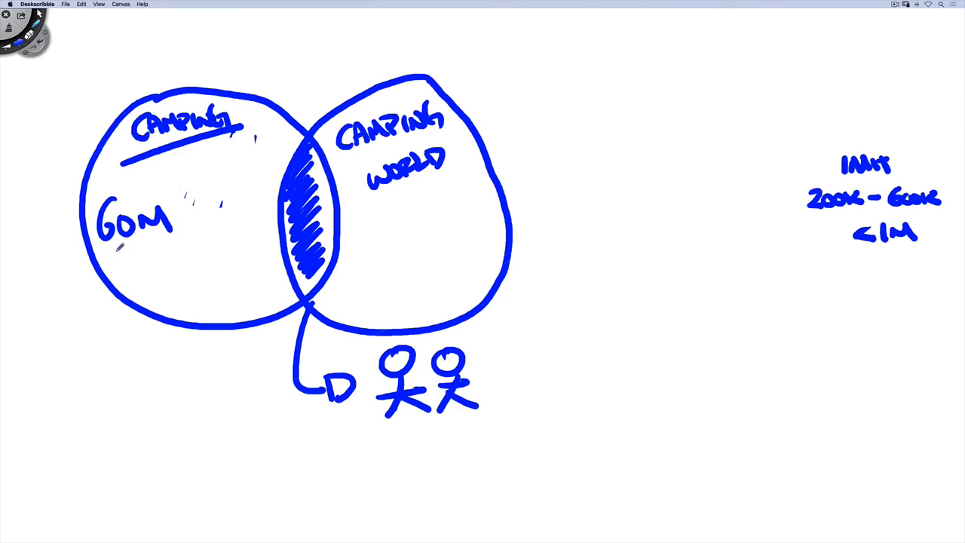
Underline 60M, circle the two stick figures with a down arrow beside them, and close the drawing overlay
left_click_drag(101, 263, 192, 232)
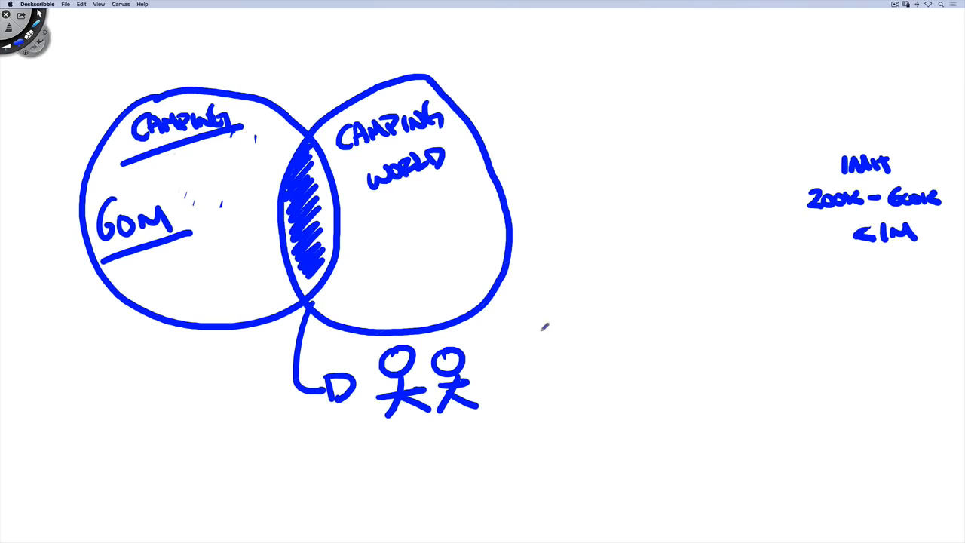
mouse_move(467, 340)
left_mouse_down()
mouse_move(404, 340)
mouse_move(425, 431)
mouse_move(482, 353)
mouse_move(461, 338)
left_mouse_up()
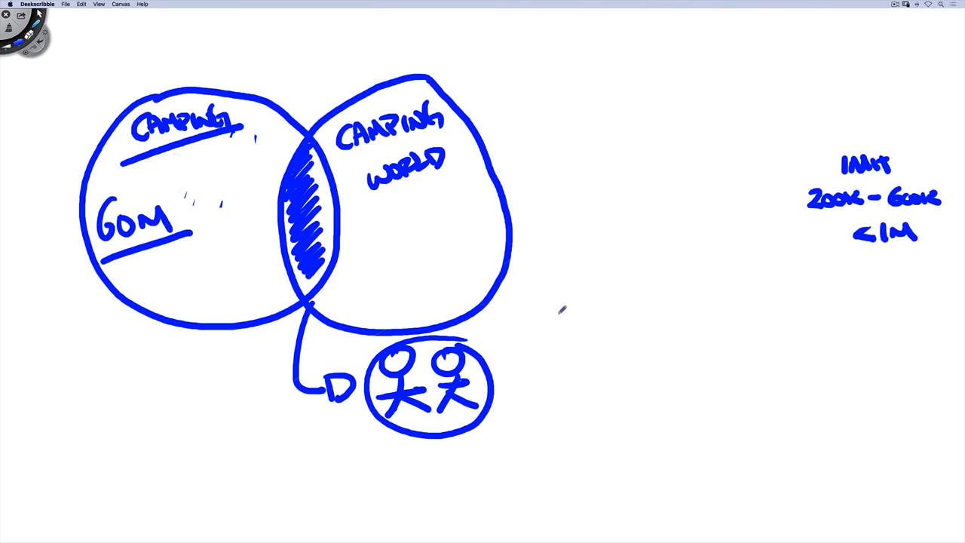
left_click_drag(559, 309, 558, 351)
mouse_move(538, 328)
left_mouse_down()
mouse_move(544, 336)
mouse_move(587, 327)
left_mouse_up()
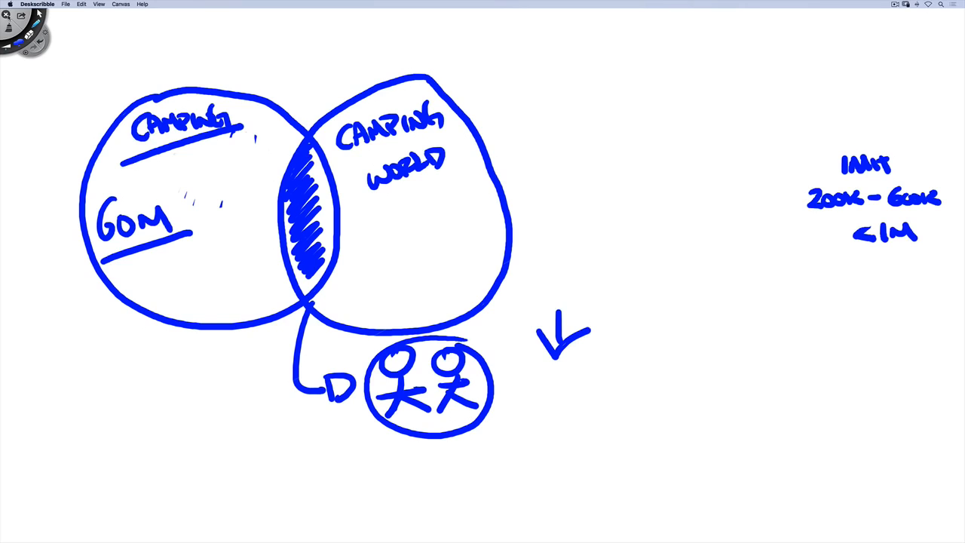
left_click(6, 14)
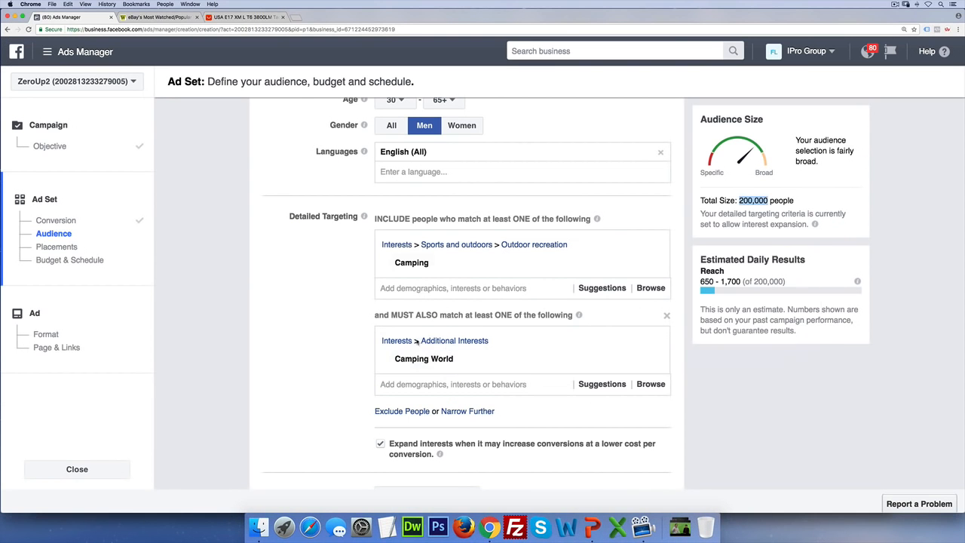
Review the suggested interests related to Camping World and turn off interest expansion for lower-cost conversions
scroll(326, 362, "down", 3)
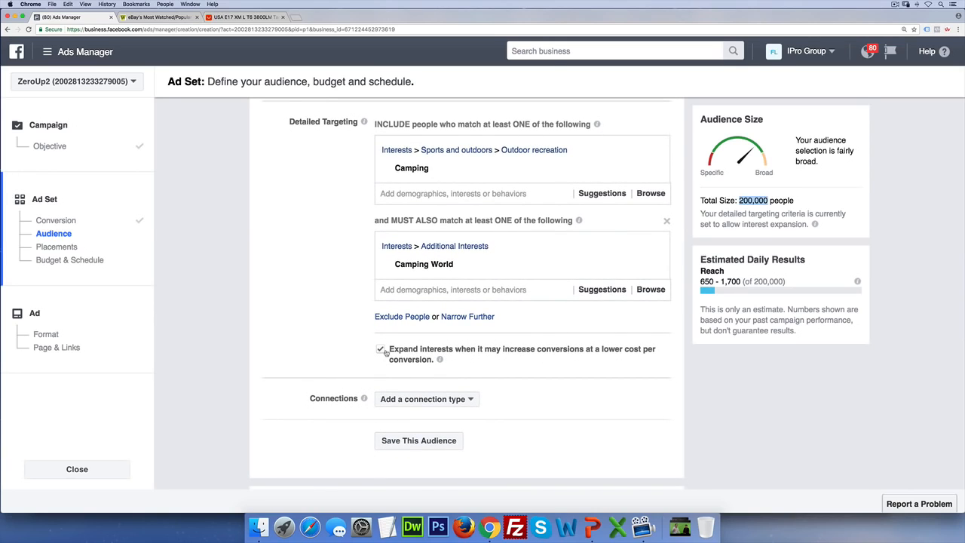
left_click(422, 291)
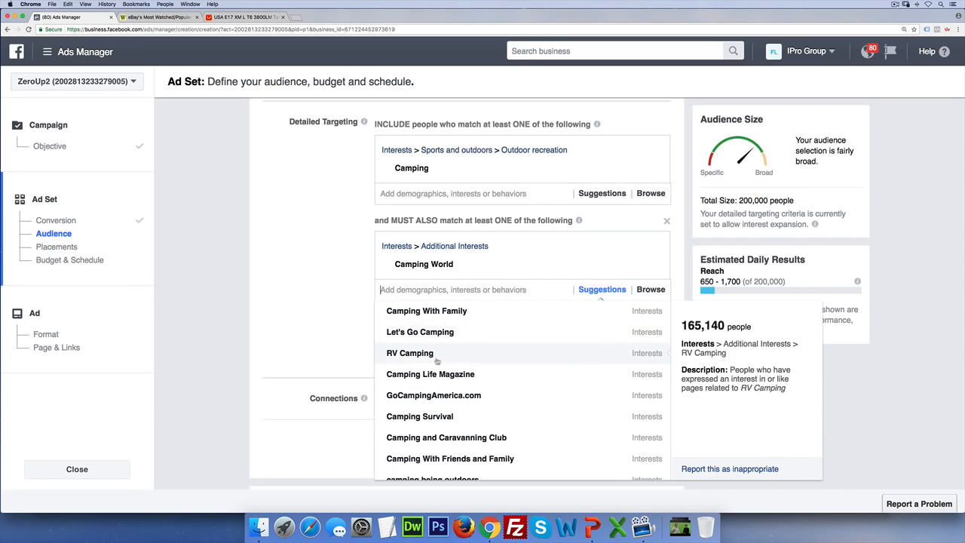
left_click(324, 330)
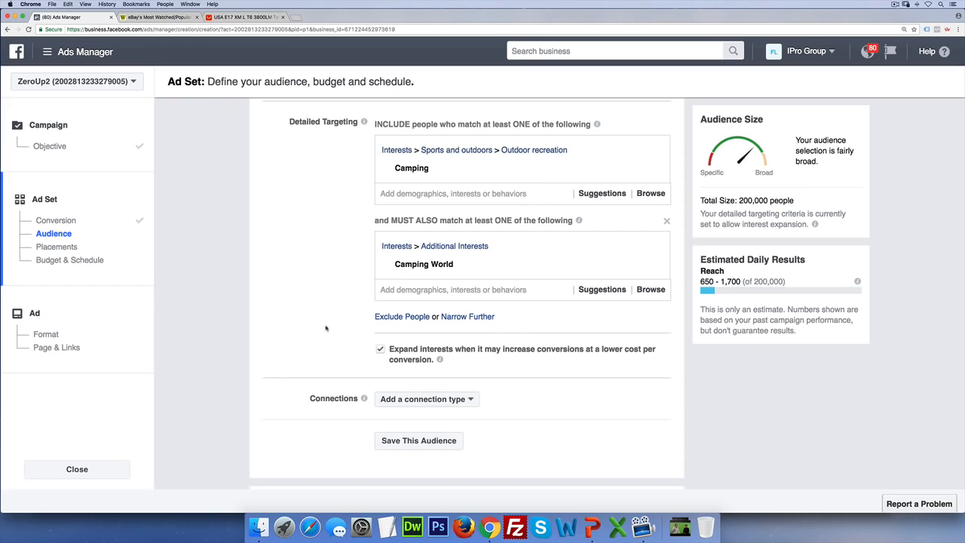
left_click(380, 350)
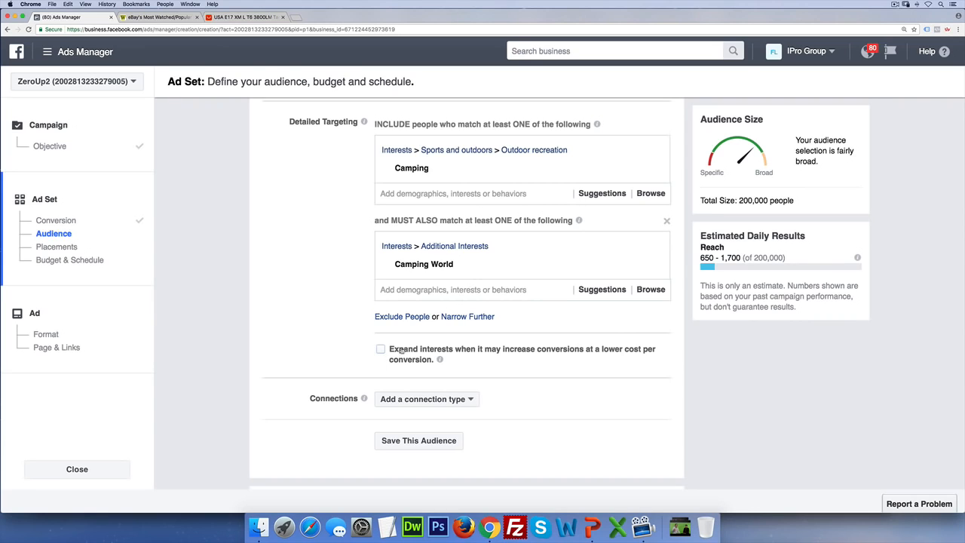
Switch the ad set from automatic to manually edited placements and restrict the device types to Mobile Only
left_click(443, 292)
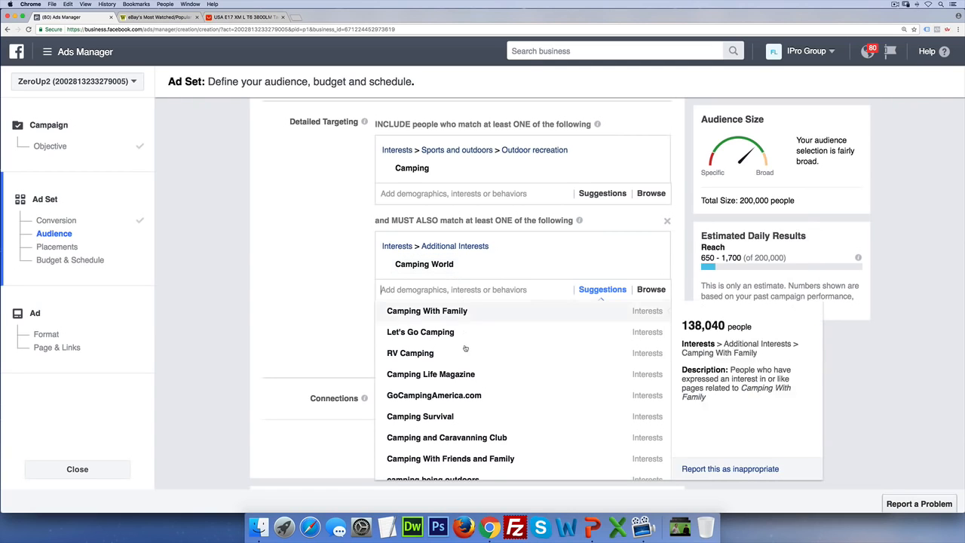
left_click(353, 335)
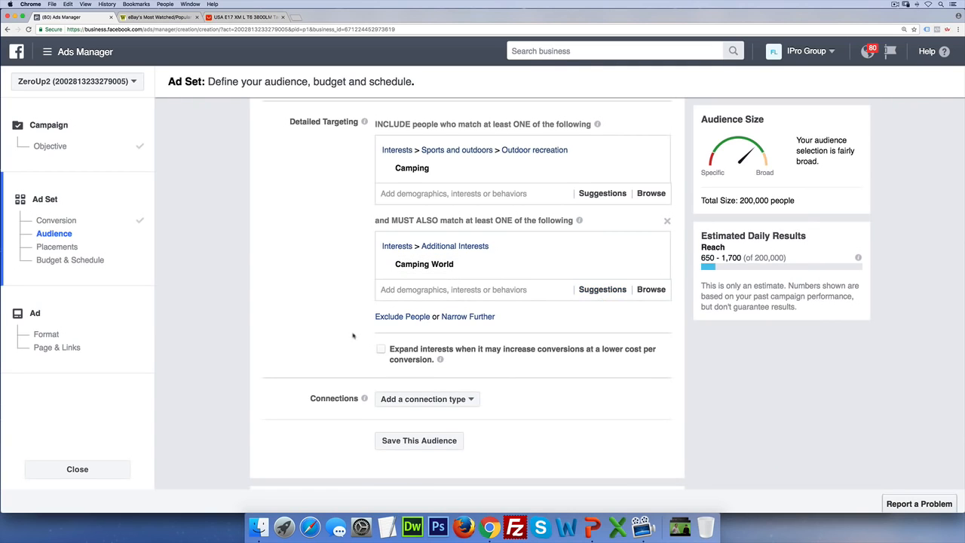
scroll(353, 335, "down", 5)
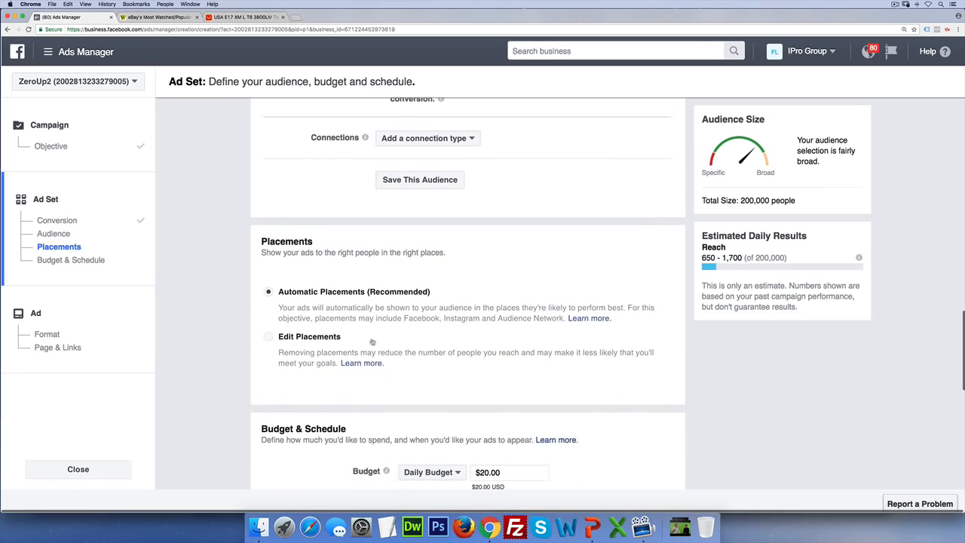
left_click(339, 338)
scroll(438, 354, "down", 2)
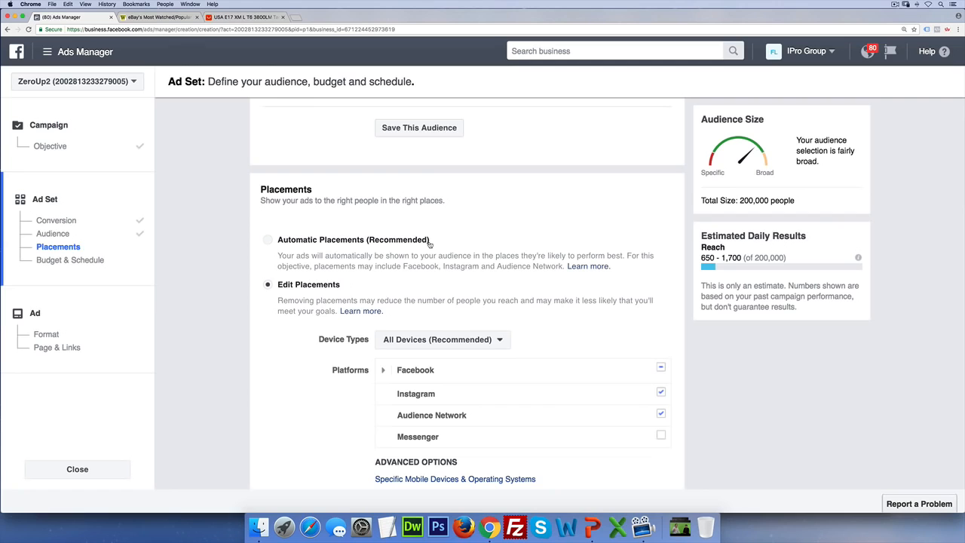
scroll(422, 264, "down", 1)
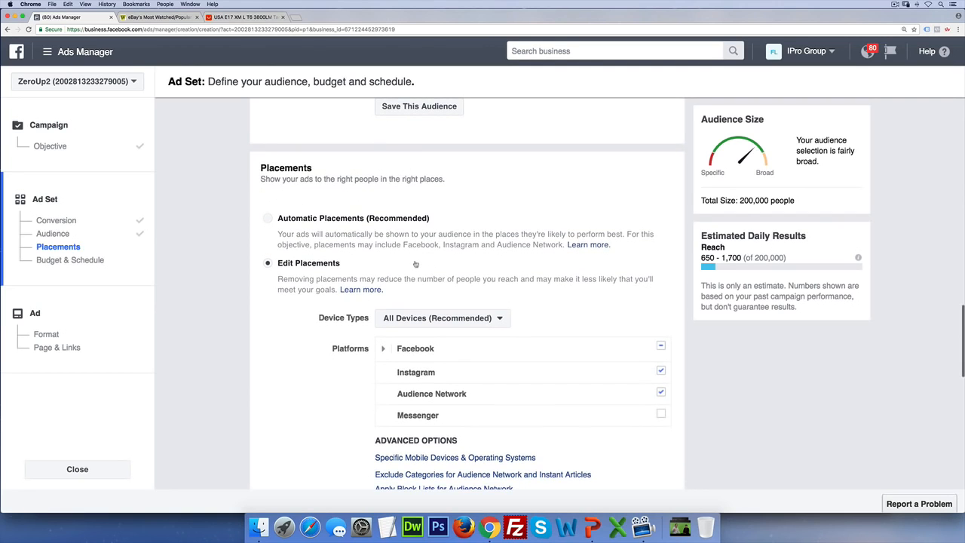
scroll(274, 281, "down", 2)
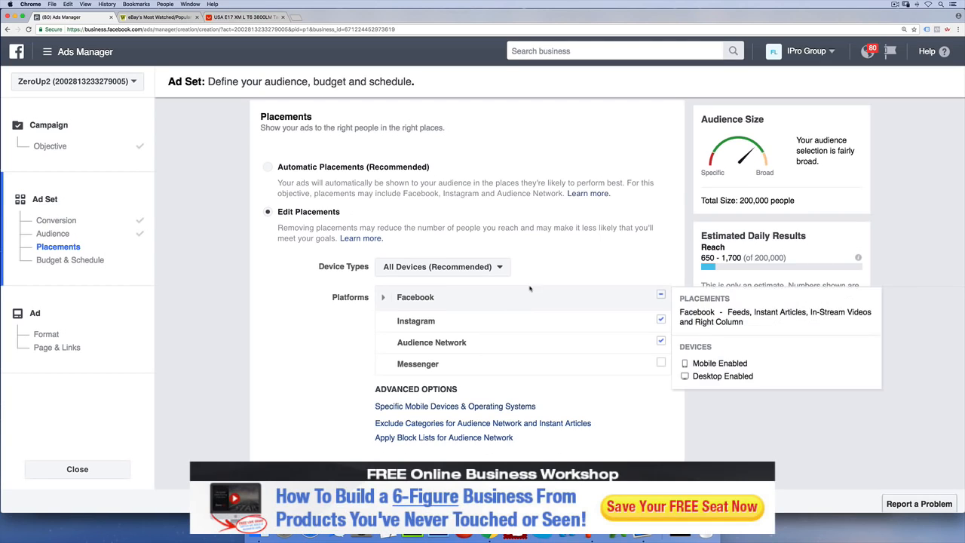
left_click(496, 276)
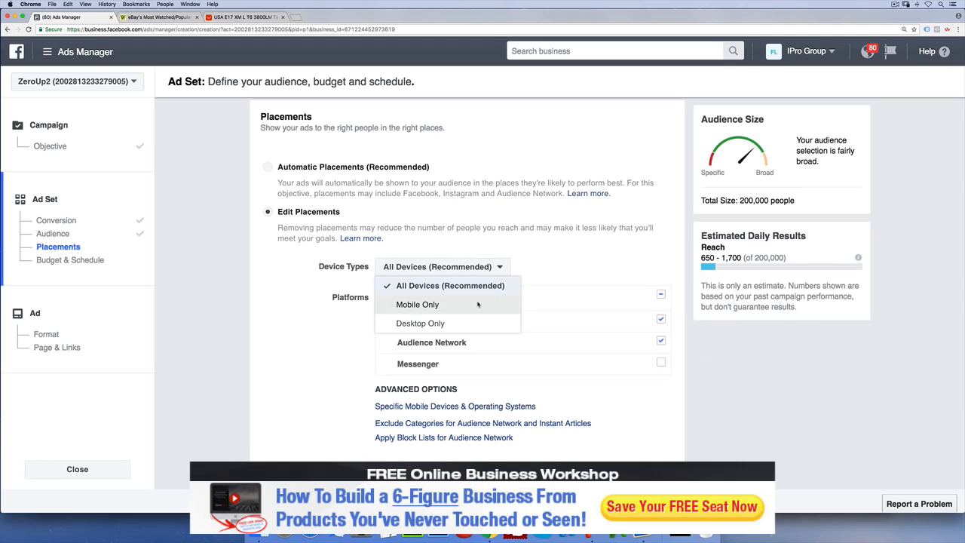
left_click(419, 304)
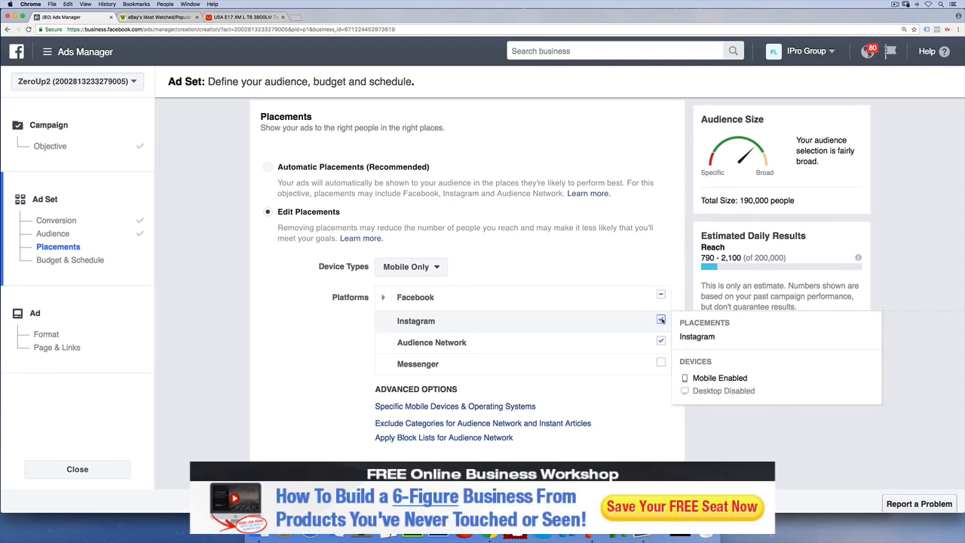
Exclude Instagram, Audience Network and Facebook Instant Articles from the placements, keeping only Facebook Feeds
left_click(661, 320)
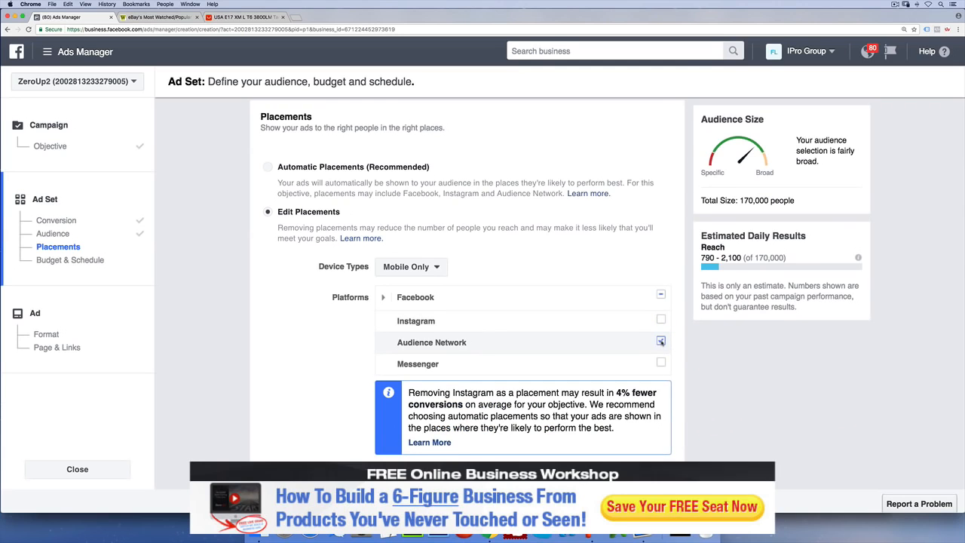
left_click(660, 340)
left_click(382, 297)
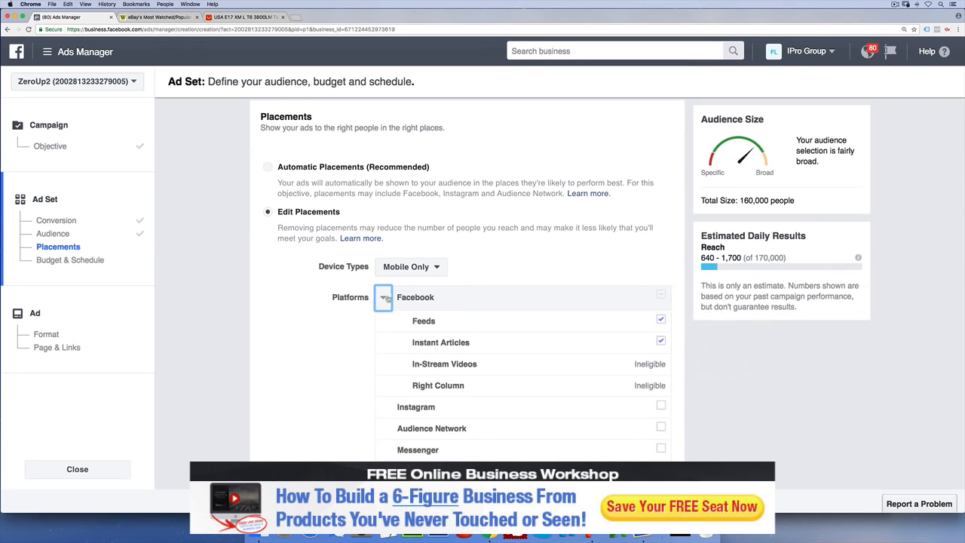
left_click(660, 341)
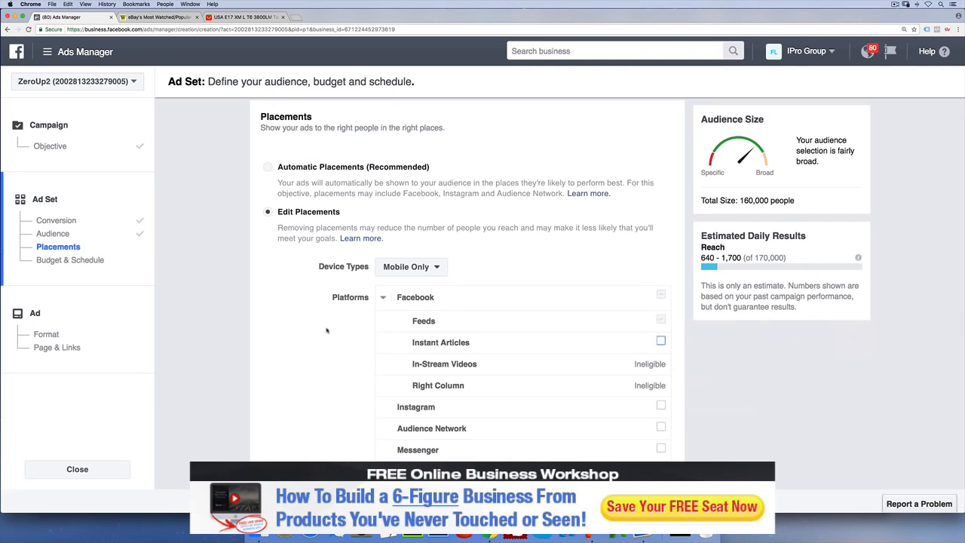
mouse_move(446, 341)
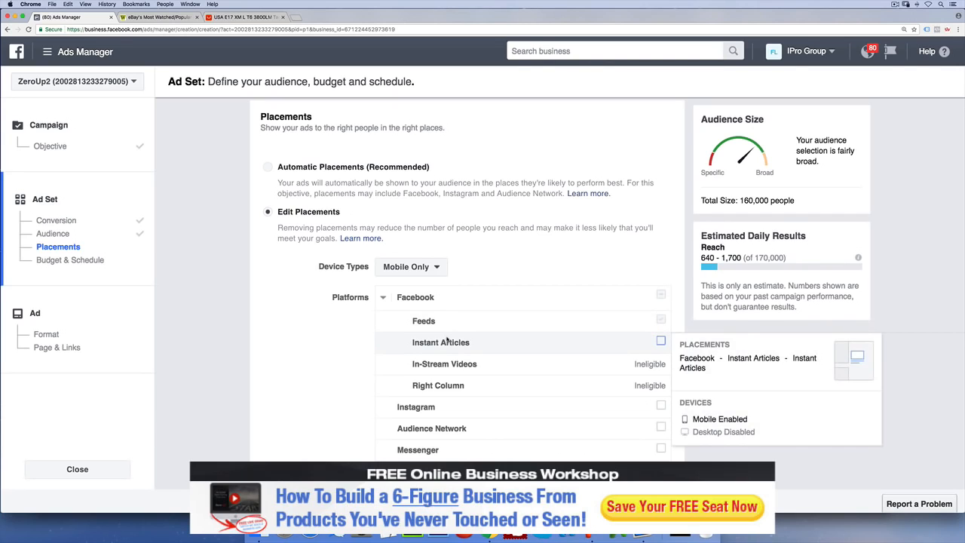
Set the ad set's daily budget to $5.00
scroll(339, 347, "down", 5)
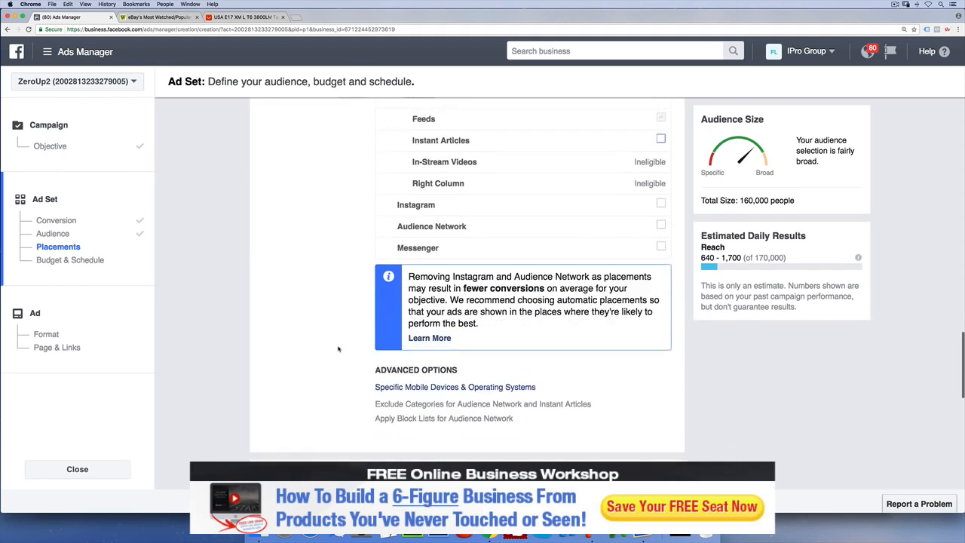
scroll(339, 348, "down", 2)
left_click(482, 311)
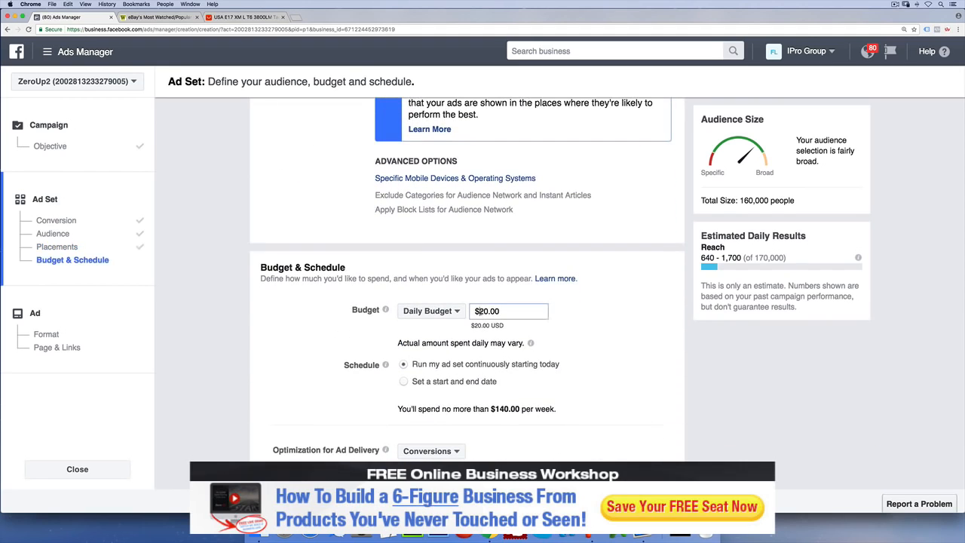
left_click_drag(484, 310, 489, 311)
type("5")
left_click(297, 347)
Set the conversion window to 1 day click and continue to the ad format stage
scroll(296, 347, "down", 7)
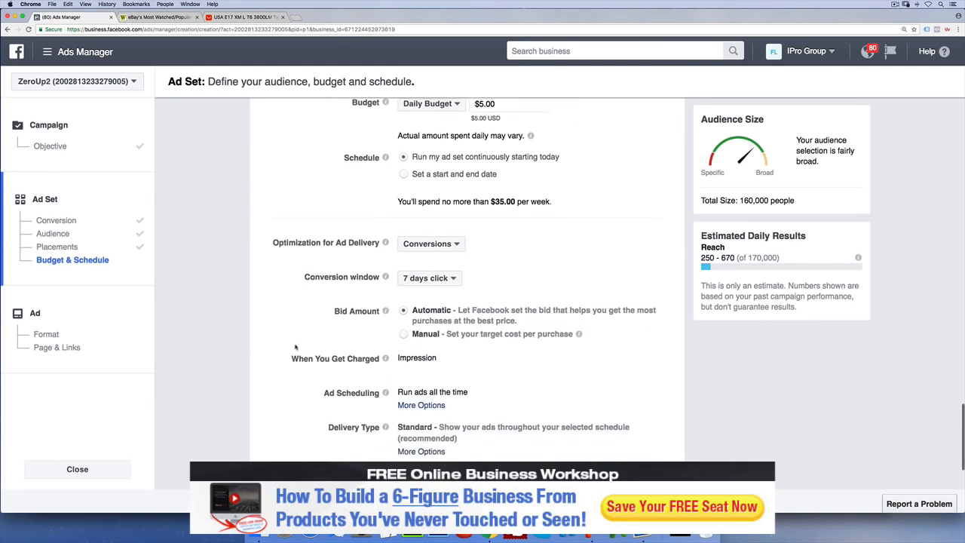
scroll(297, 347, "down", 1)
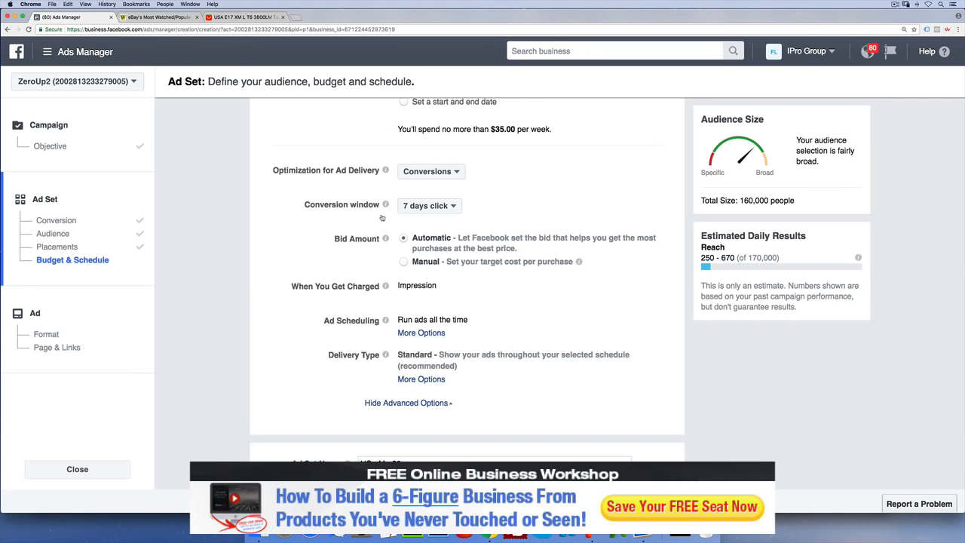
left_click(457, 208)
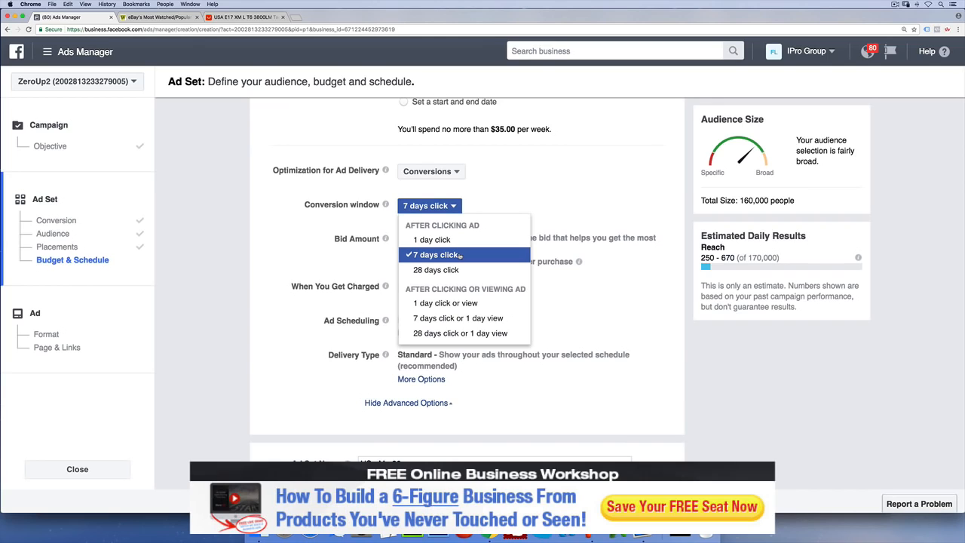
left_click(451, 240)
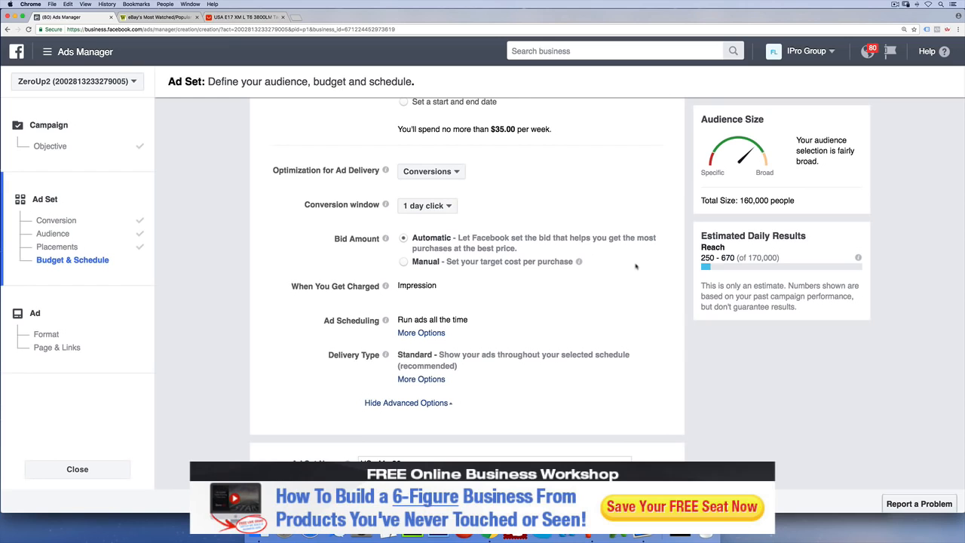
scroll(635, 266, "down", 2)
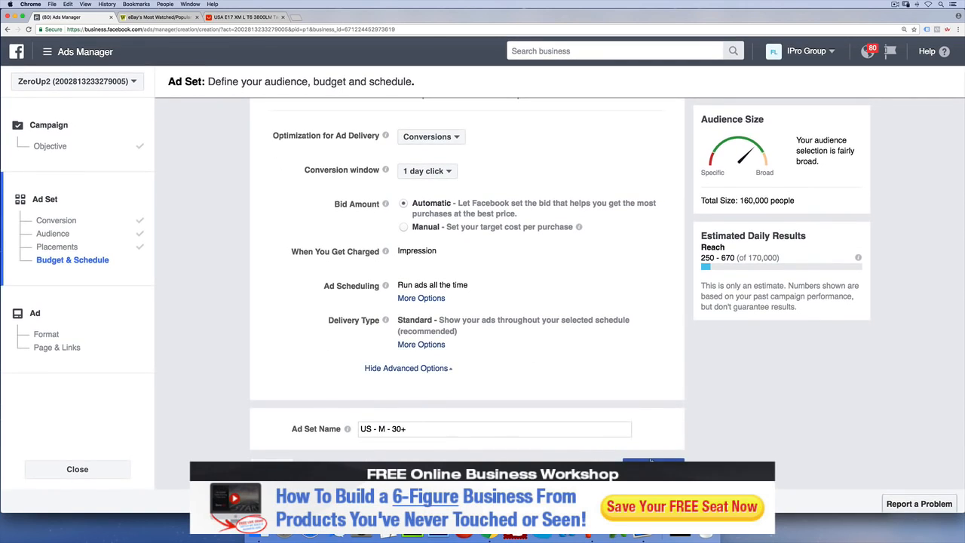
left_click(651, 461)
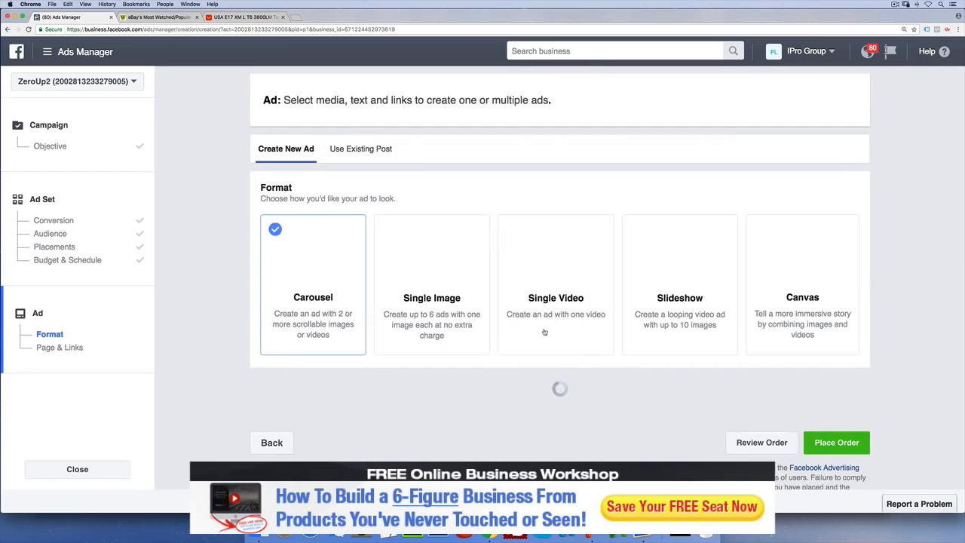
scroll(233, 307, "down", 1)
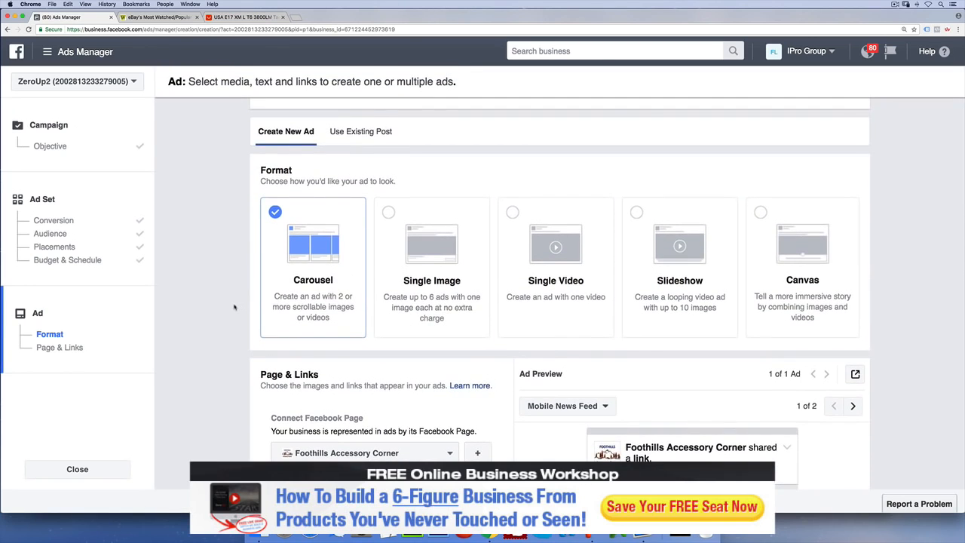
Switch to Deskscribble, clear the old audience drawing and set the canvas to Desktop Background
key("super+space")
type("desks")
key("Return")
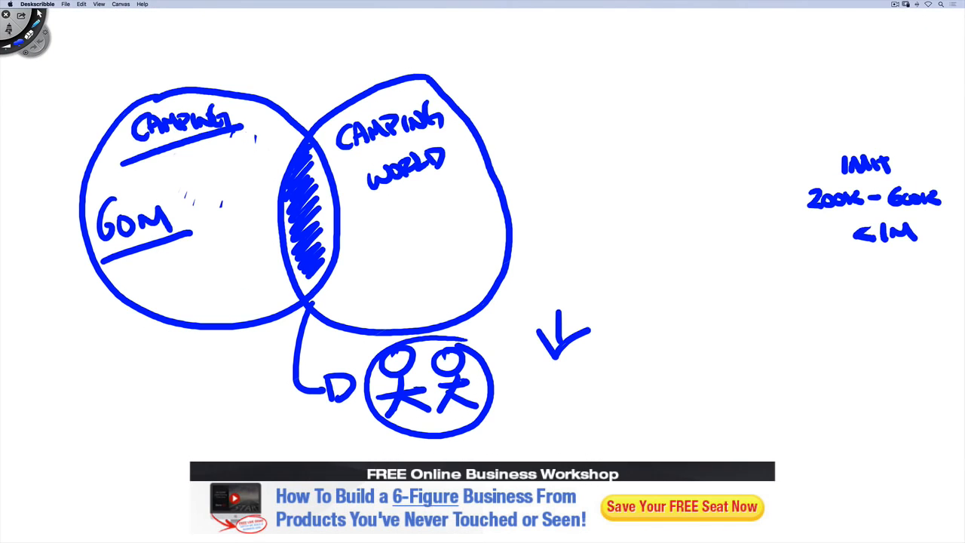
left_click(9, 27)
left_click(80, 5)
mouse_move(96, 6)
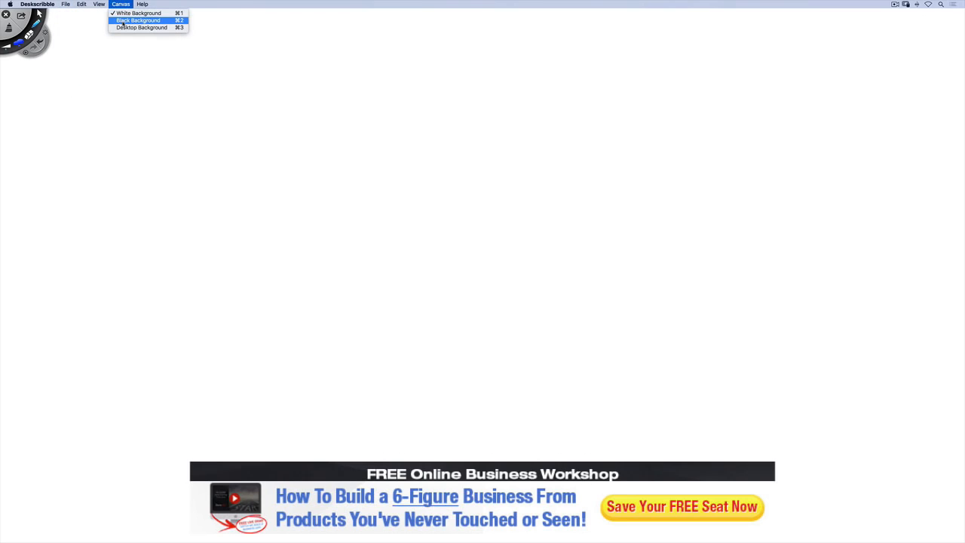
left_click(125, 27)
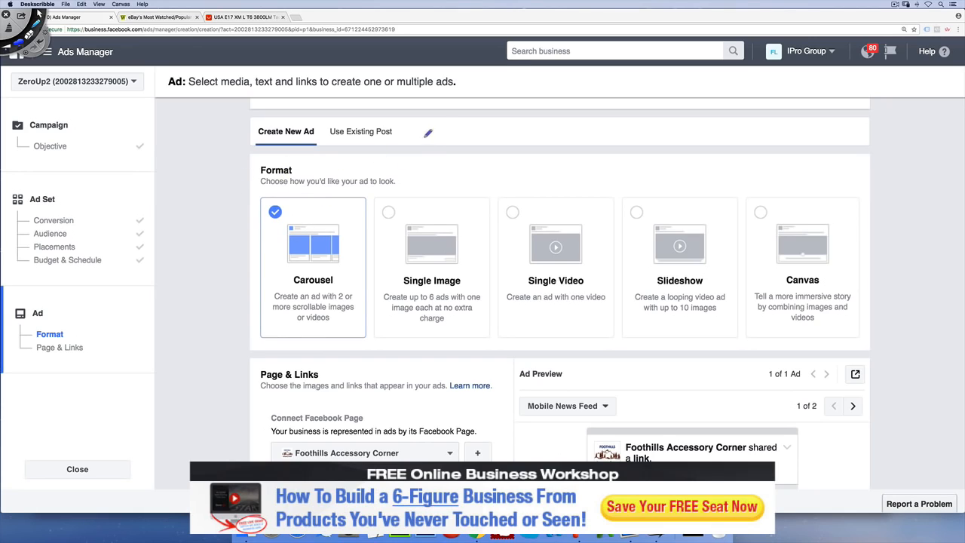
Write "3 ADS" above the ad formats and draw arrows to Carousel, Single Image and Single Video
mouse_move(426, 116)
left_mouse_down()
mouse_move(444, 124)
mouse_move(426, 142)
mouse_move(494, 126)
mouse_move(497, 135)
left_mouse_up()
left_click_drag(523, 115, 509, 138)
left_click_drag(391, 158, 351, 188)
left_click_drag(354, 168, 377, 183)
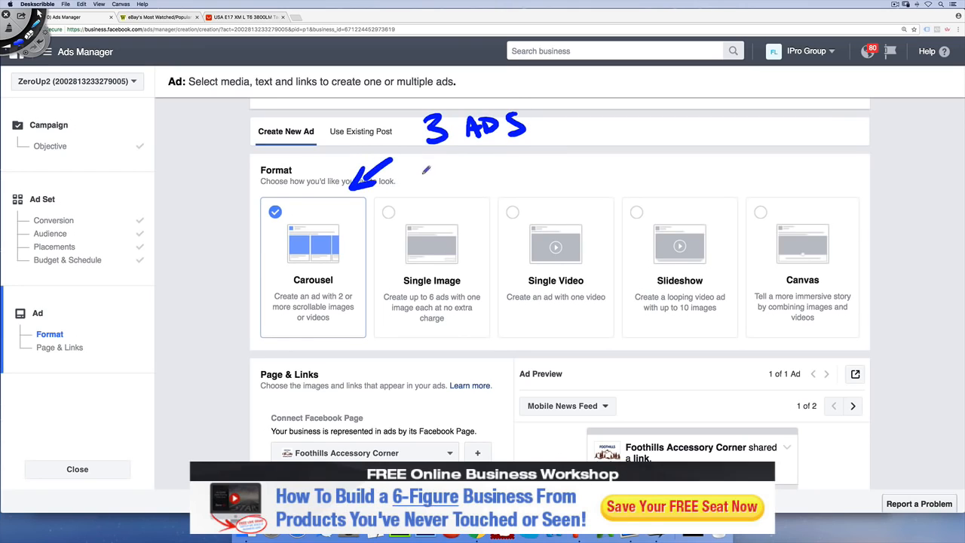
mouse_move(429, 158)
left_mouse_down()
mouse_move(430, 191)
mouse_move(447, 180)
left_mouse_up()
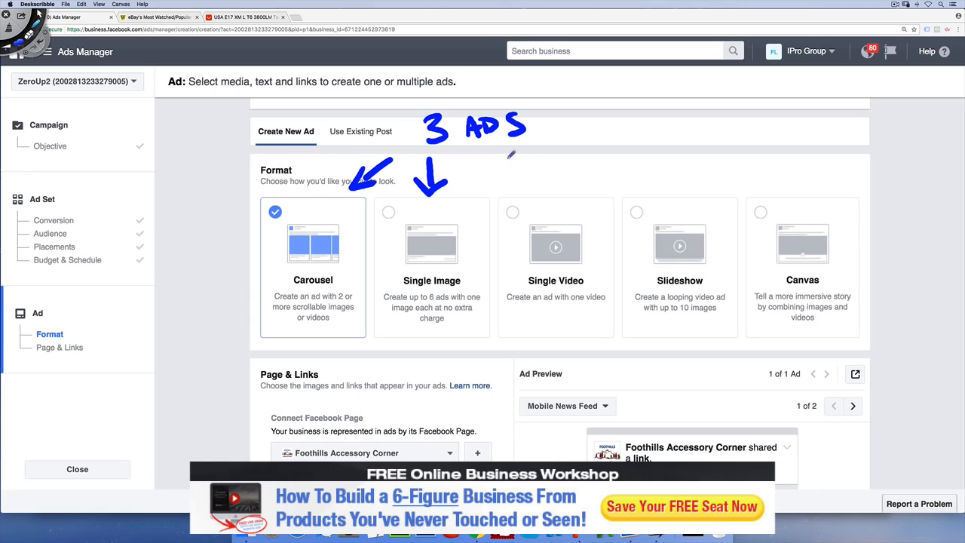
left_click_drag(506, 157, 535, 187)
left_click_drag(535, 187, 539, 166)
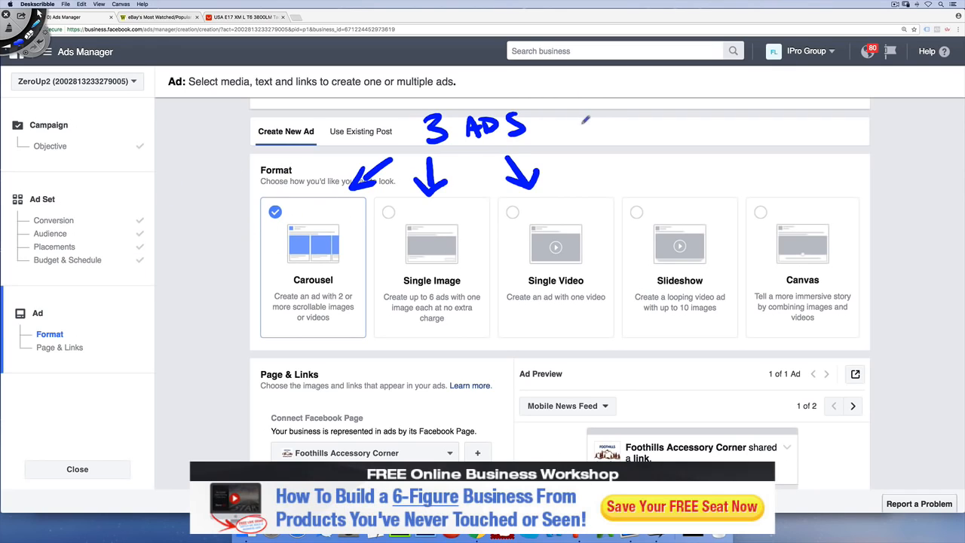
Sketch a carousel ad mockup with three image frames and a single-image mockup labelled IMG, then erase the drawings
mouse_move(596, 167)
left_mouse_down()
mouse_move(586, 92)
mouse_move(693, 170)
mouse_move(602, 178)
left_mouse_up()
mouse_move(596, 105)
left_mouse_down()
mouse_move(640, 95)
mouse_move(599, 160)
mouse_move(597, 135)
mouse_move(649, 123)
mouse_move(663, 138)
mouse_move(675, 120)
mouse_move(687, 142)
mouse_move(679, 154)
left_mouse_up()
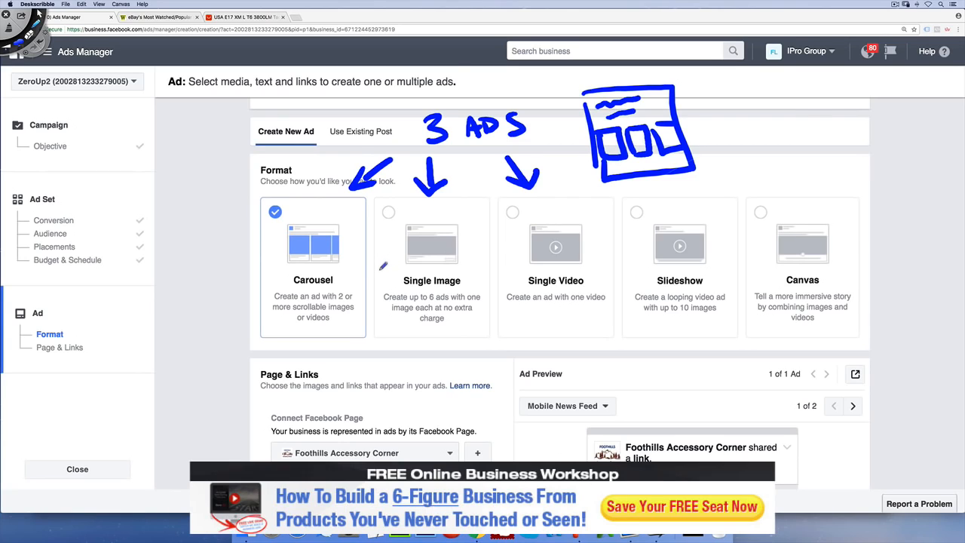
mouse_move(718, 89)
left_mouse_down()
mouse_move(735, 151)
mouse_move(835, 154)
mouse_move(729, 172)
mouse_move(734, 143)
mouse_move(788, 105)
mouse_move(776, 141)
mouse_move(751, 145)
left_mouse_up()
mouse_move(753, 119)
left_mouse_down()
mouse_move(754, 141)
mouse_move(767, 122)
mouse_move(780, 133)
mouse_move(805, 127)
left_mouse_up()
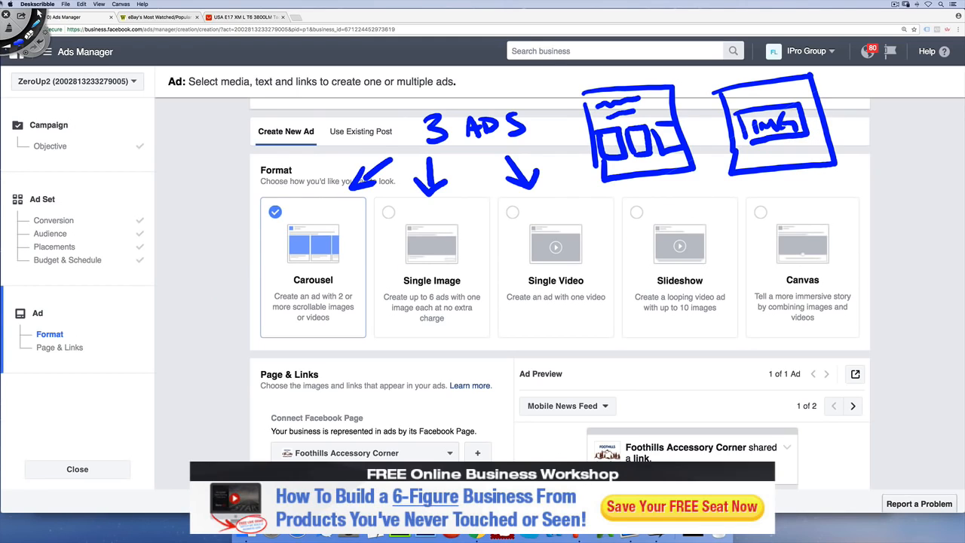
left_click(37, 12)
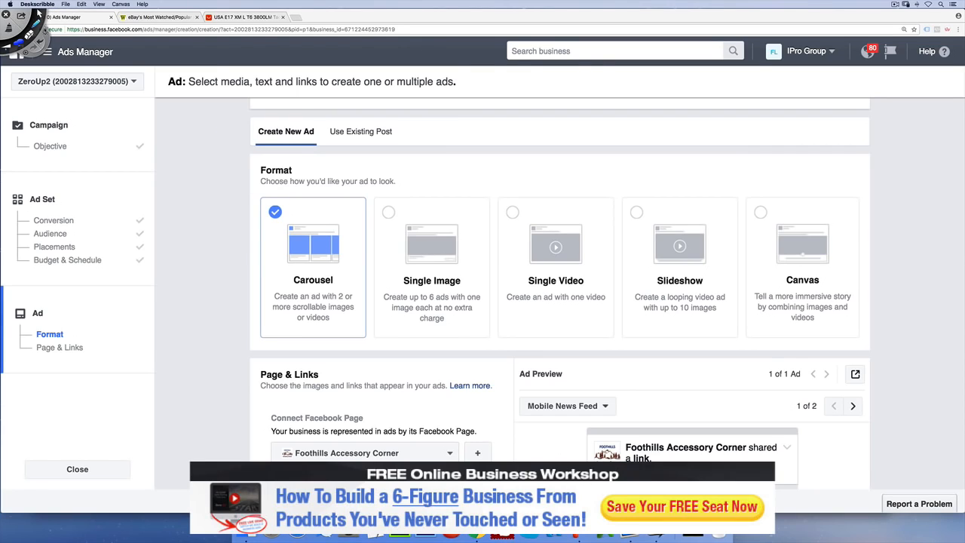
Choose the Single Image ad format and bring up its image upload section
left_click(391, 216)
scroll(361, 298, "down", 4)
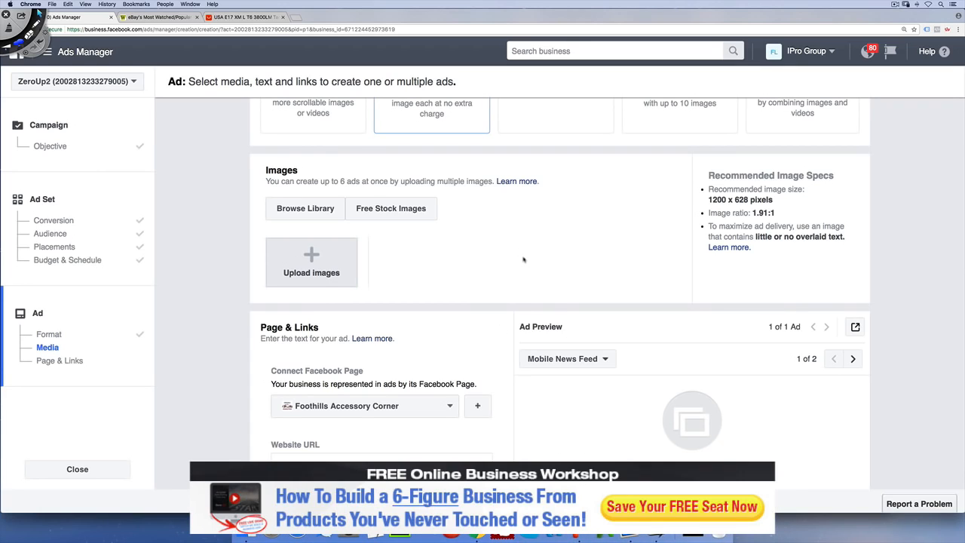
Open canva.com in a new browser tab
left_click(297, 18)
type("canva.com")
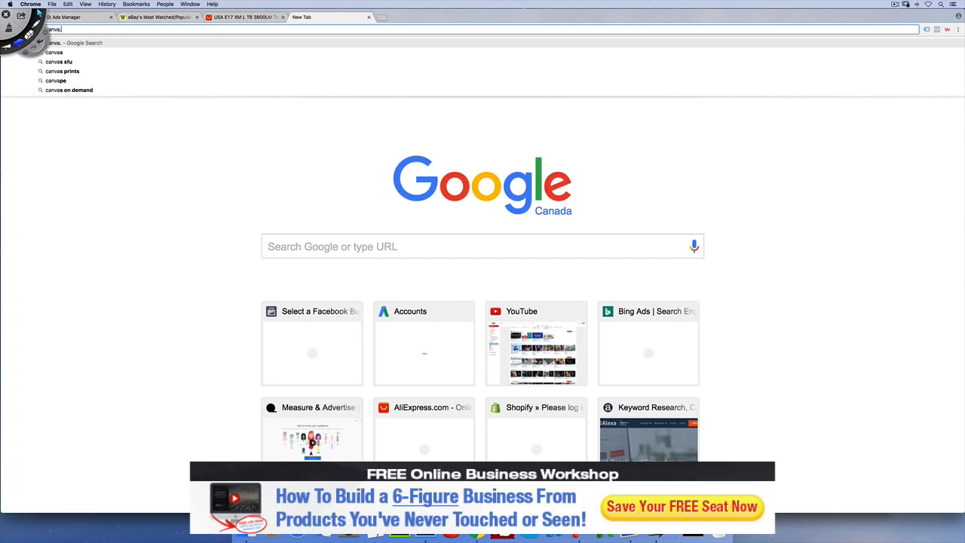
key("Return")
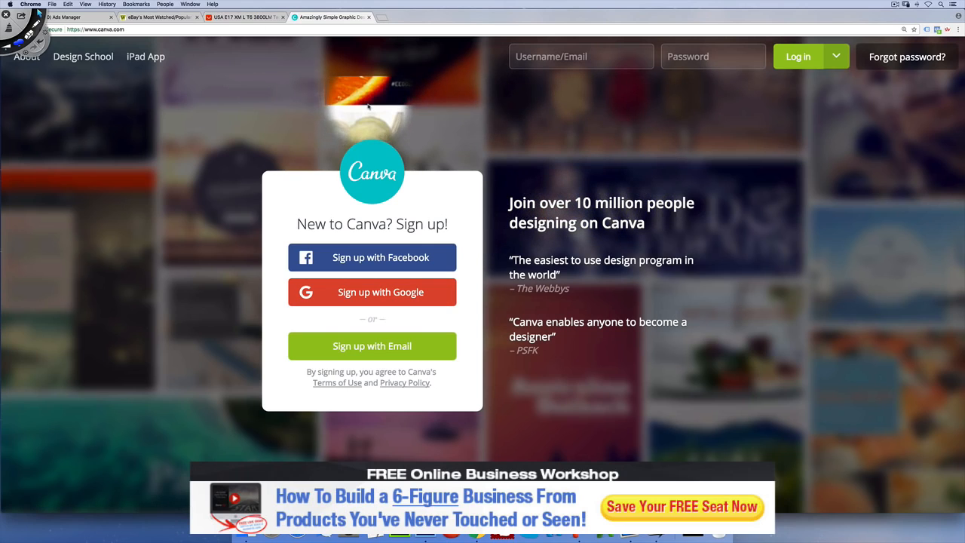
Close the Canva tab and switch to Photoshop
left_click(370, 18)
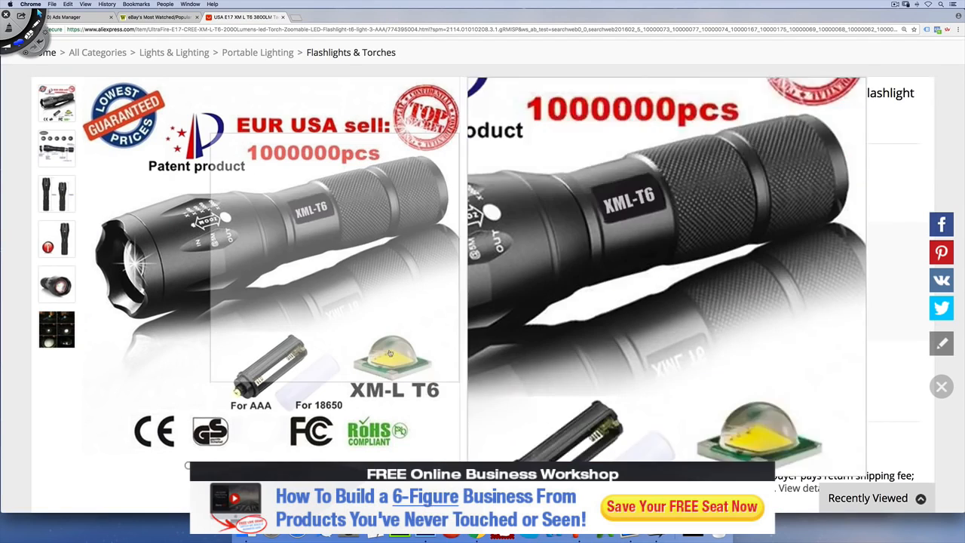
left_click(424, 537)
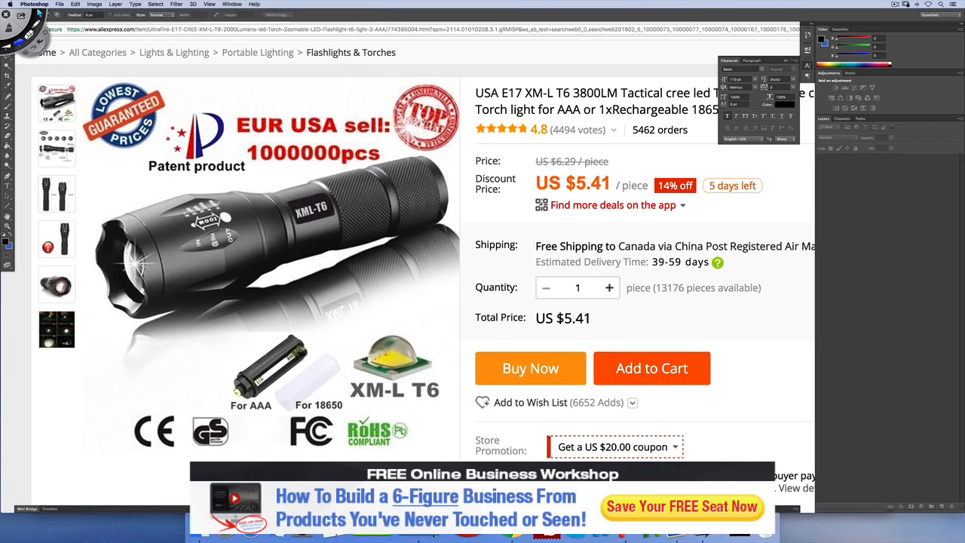
left_click(60, 4)
left_click(68, 14)
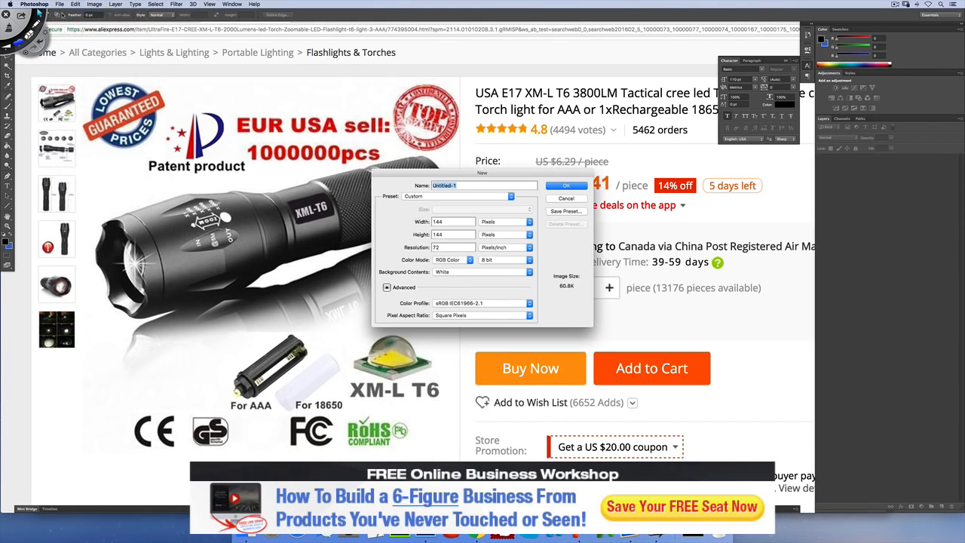
key("Tab")
type("1200")
key("Tab")
type("6280")
key("Return")
left_click_drag(80, 25, 248, 34)
left_click(190, 35)
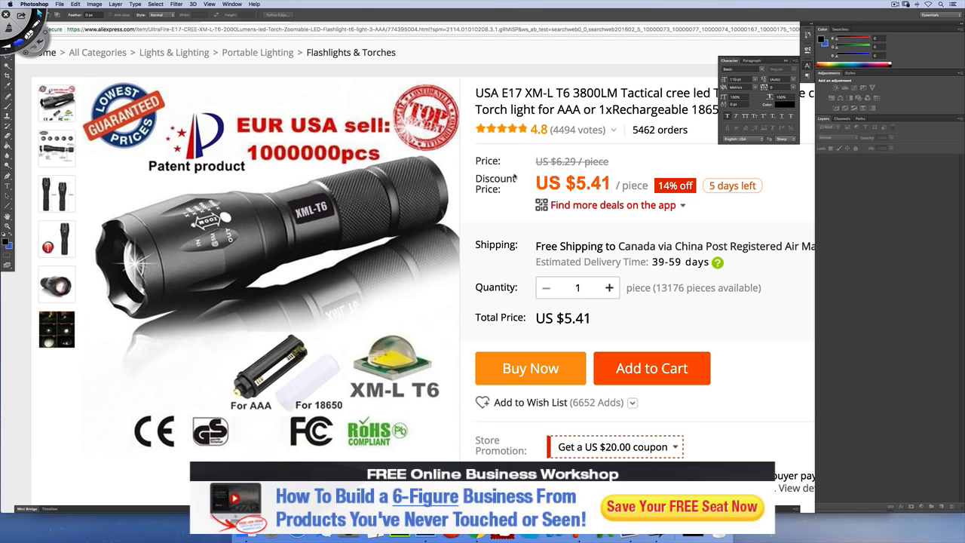
Create a new document 1200 pixels wide by 628 pixels high and move its window clear of the product photos
key("super+n")
key("Tab")
type("1200")
key("Tab")
type("6")
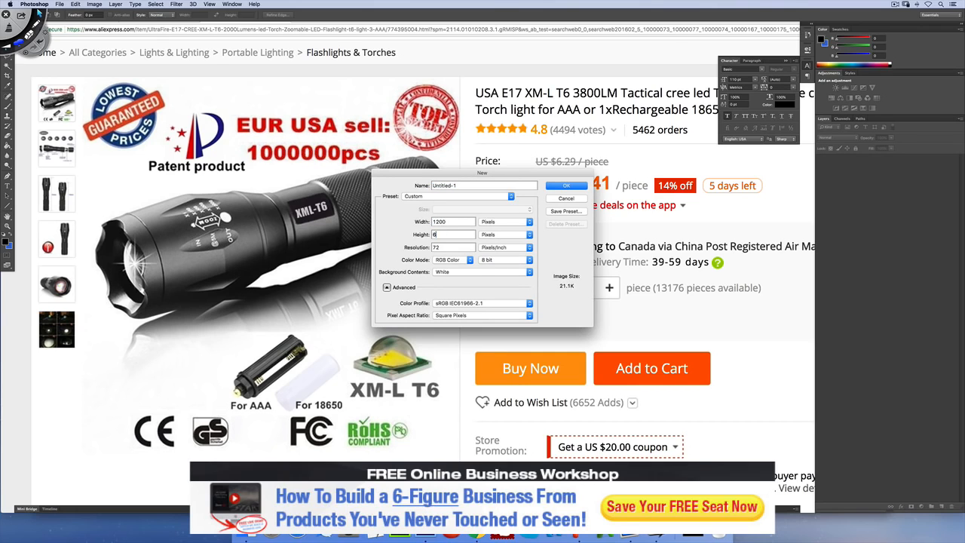
type("28")
key("Return")
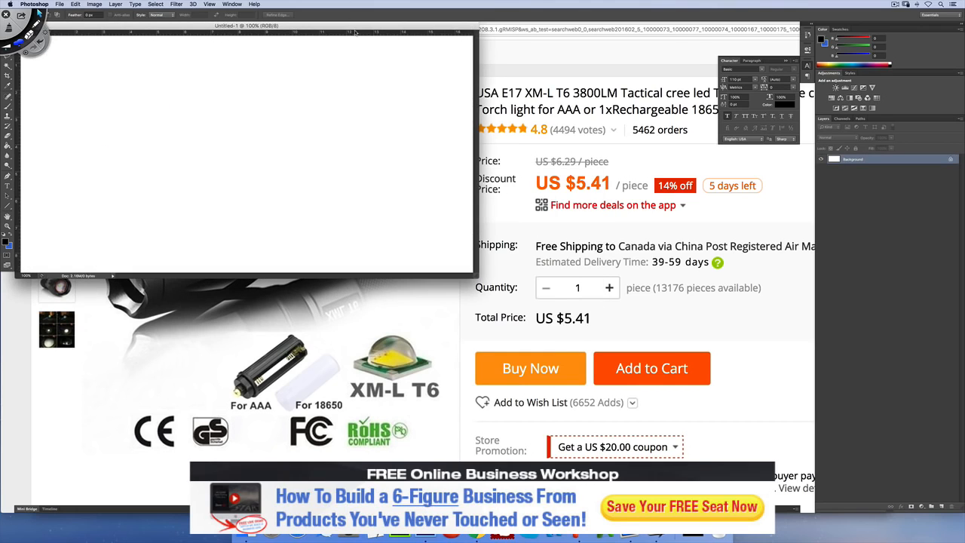
left_click_drag(357, 28, 562, 147)
Switch to Chrome, preview the flashlight's product photos and open the enlarged view of the night-beam collage
left_click(121, 209)
mouse_move(56, 284)
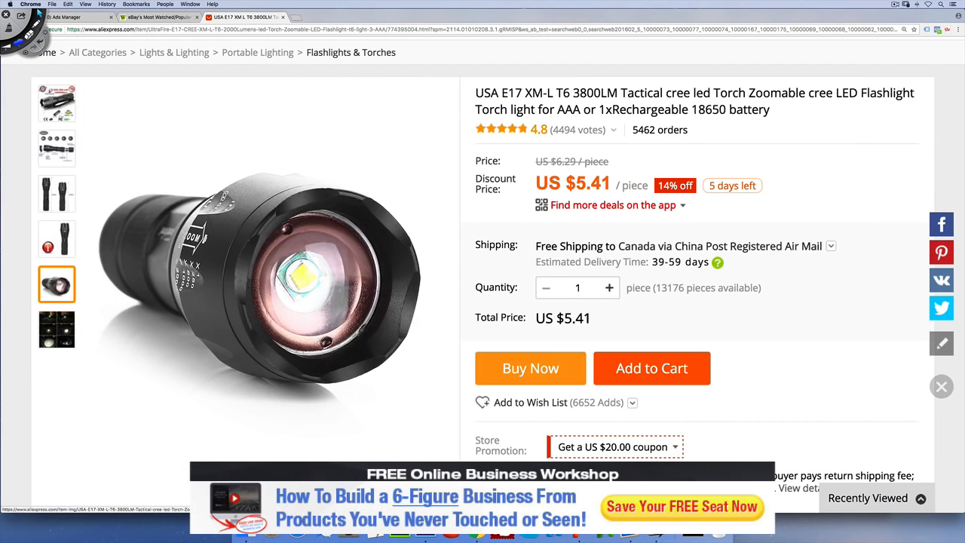
mouse_move(51, 241)
mouse_move(57, 148)
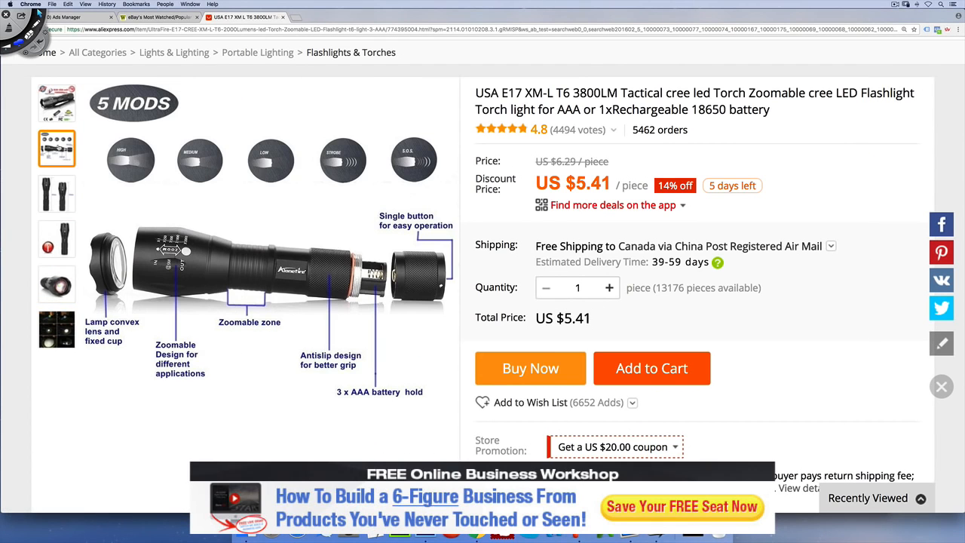
mouse_move(56, 326)
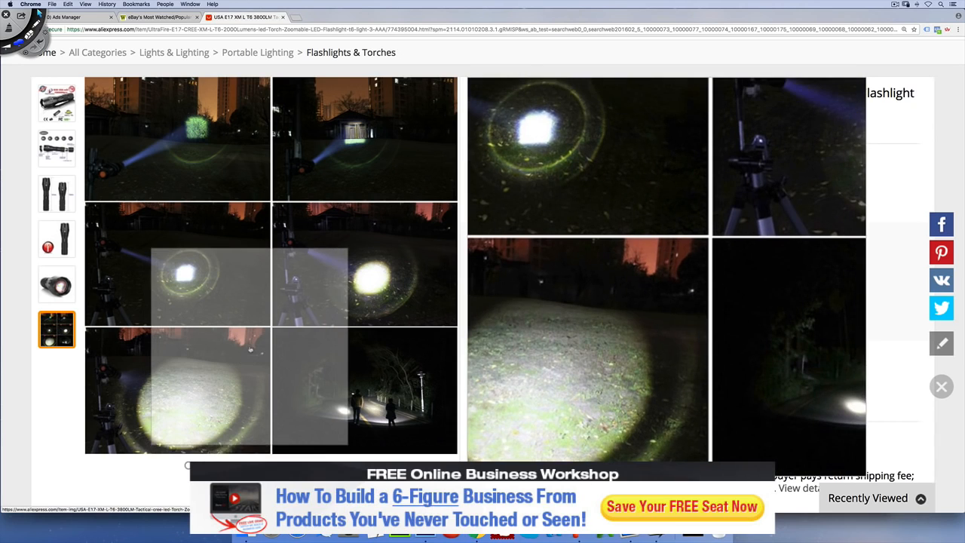
left_click(249, 348)
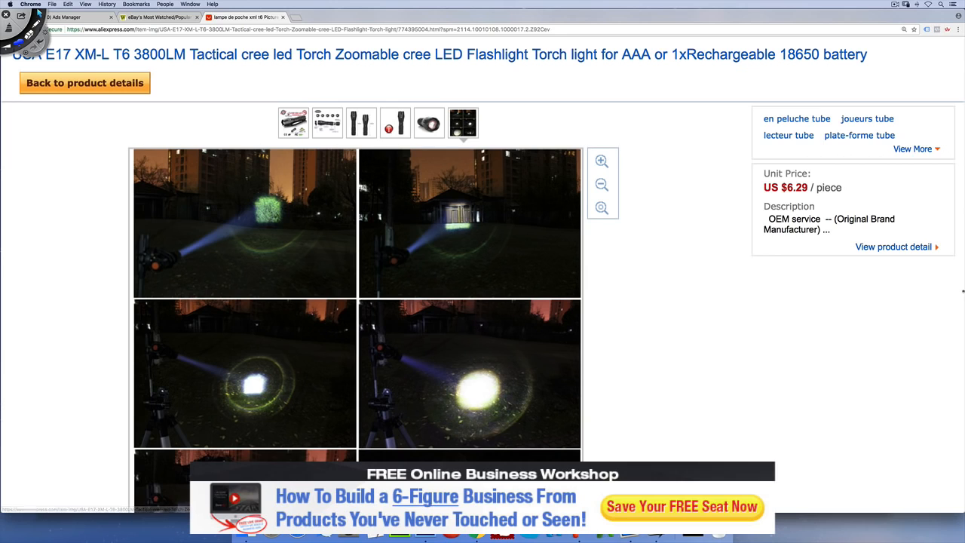
Narrow the browser window to expose the desktop and save the night-beam collage and the lens close-up photo there
left_click_drag(964, 291, 862, 294)
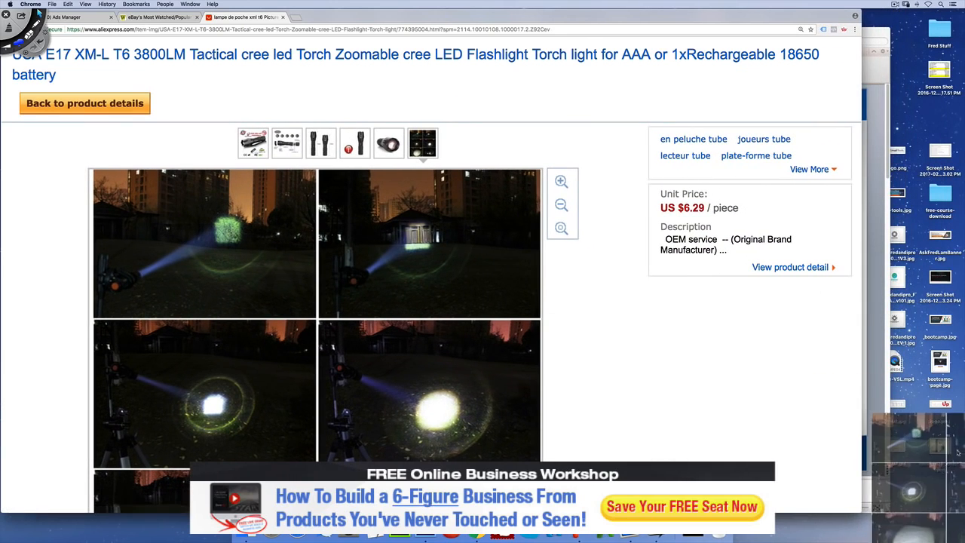
mouse_move(392, 146)
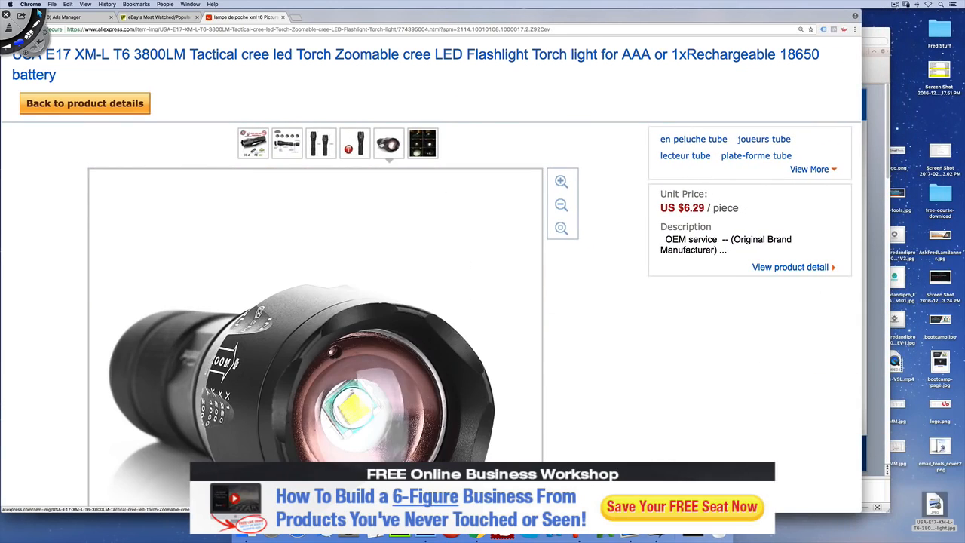
left_click_drag(363, 309, 910, 483)
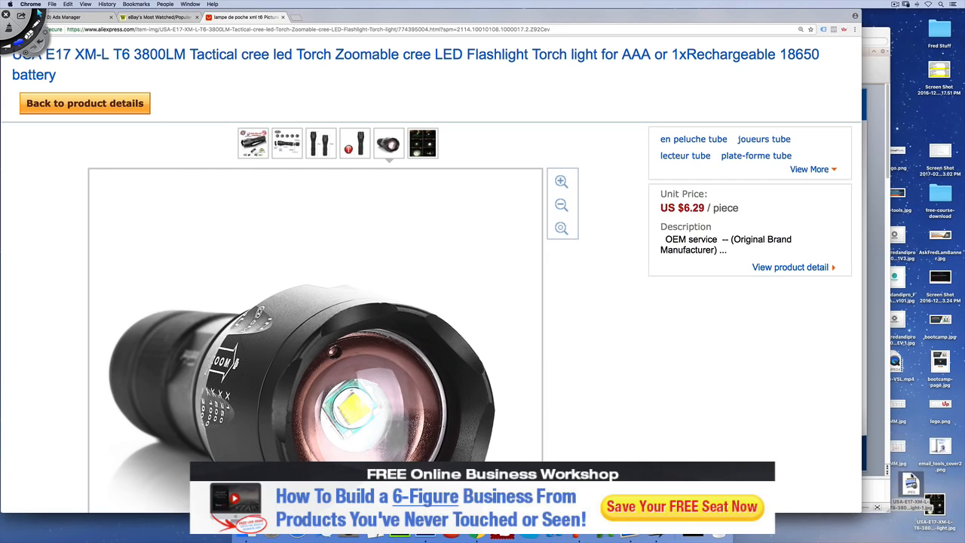
Open both saved flashlight images in Adobe Photoshop CS6 and switch to it
left_click(939, 503, "shift")
right_click(942, 502)
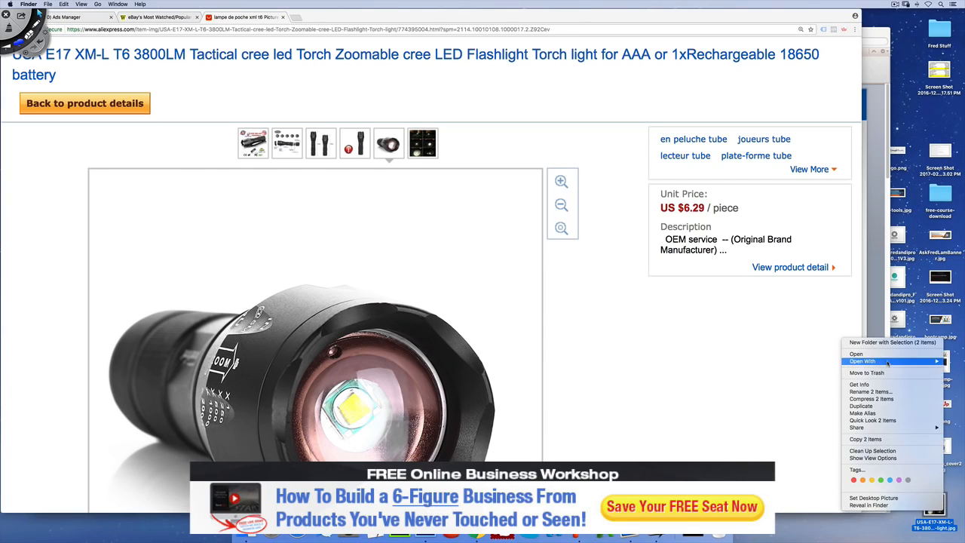
mouse_move(887, 363)
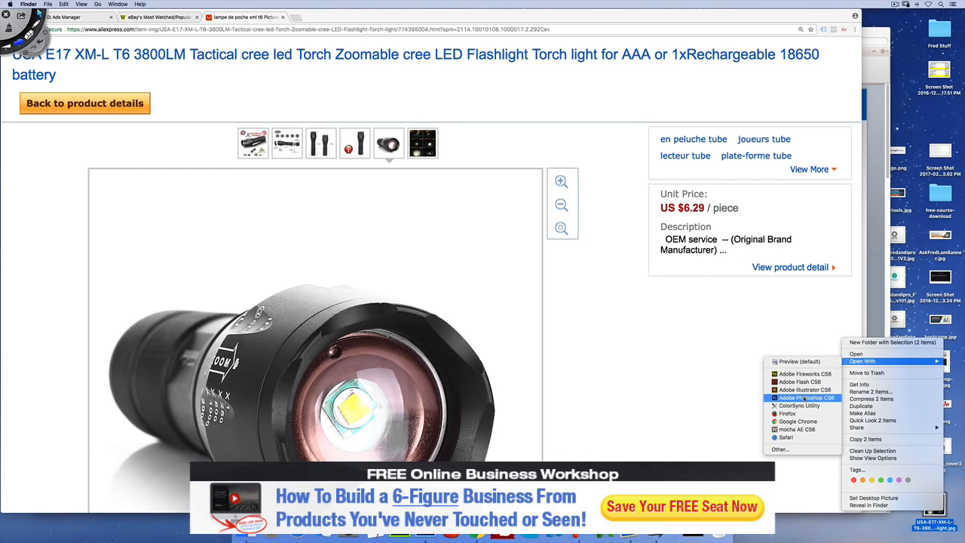
left_click(804, 399)
left_click(747, 304)
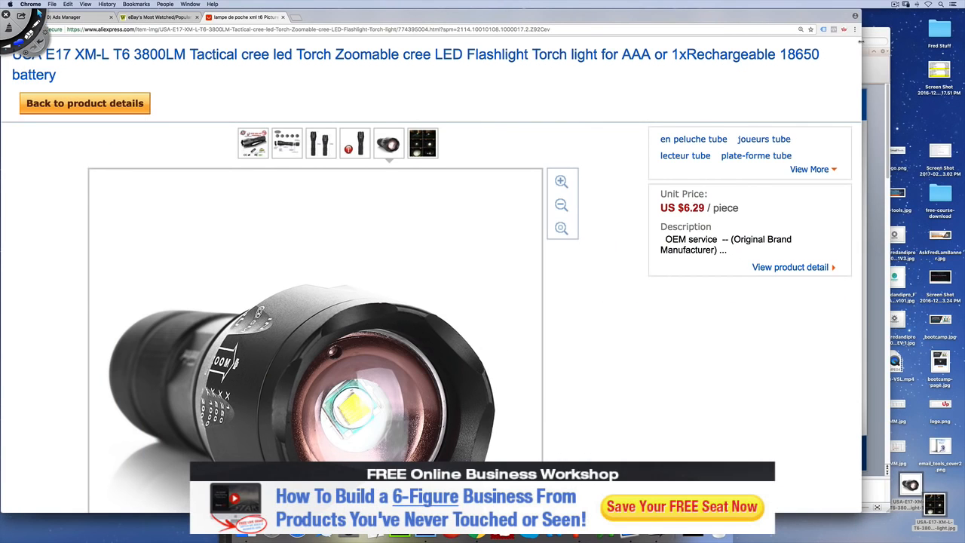
left_click(39, 12)
key("super+Tab")
key("super+Tab")
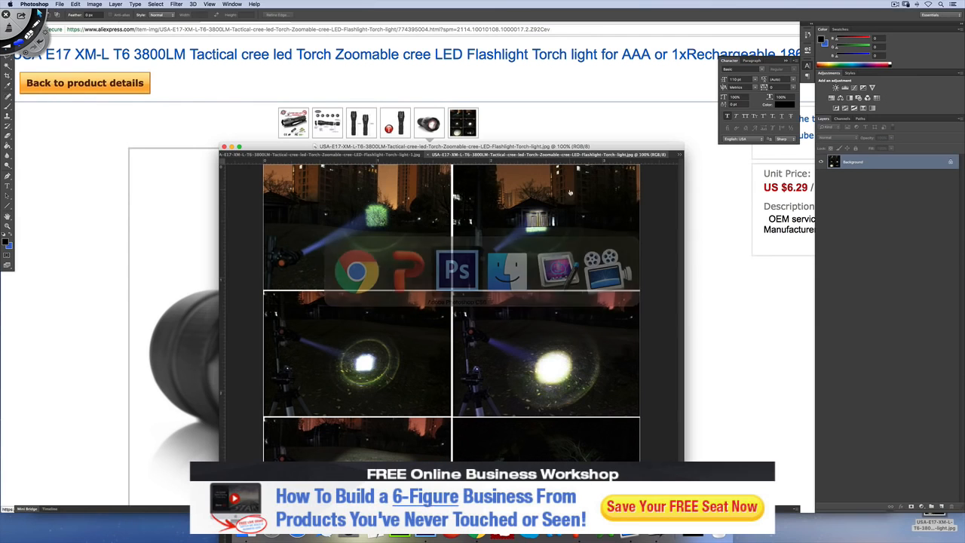
Select and copy the bottom row of two night photos in the beam collage
left_click_drag(388, 146, 364, 61)
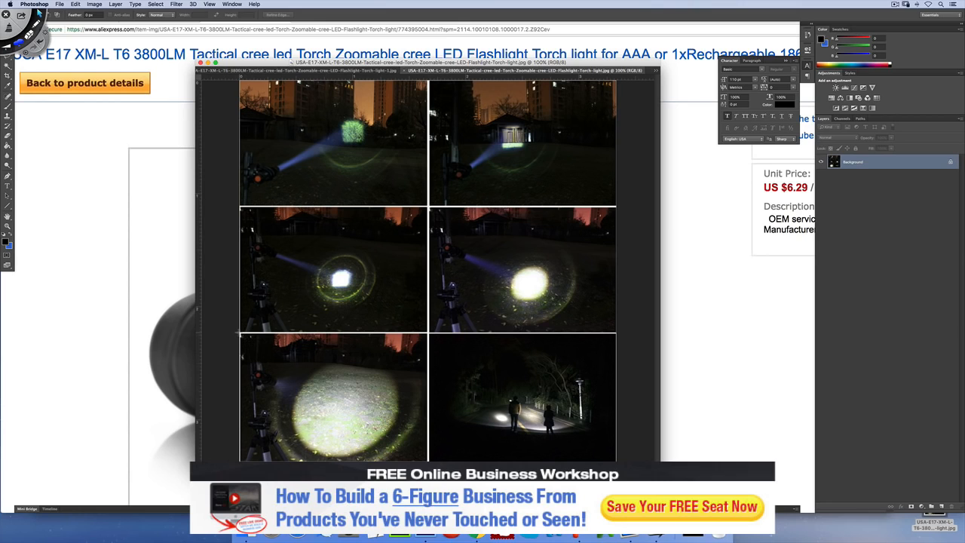
left_click_drag(238, 331, 663, 460)
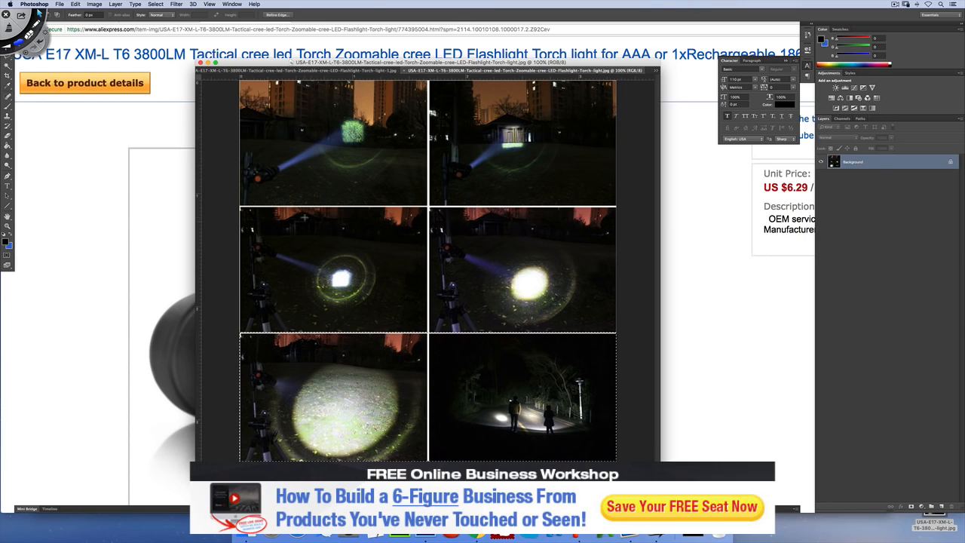
left_click(309, 218)
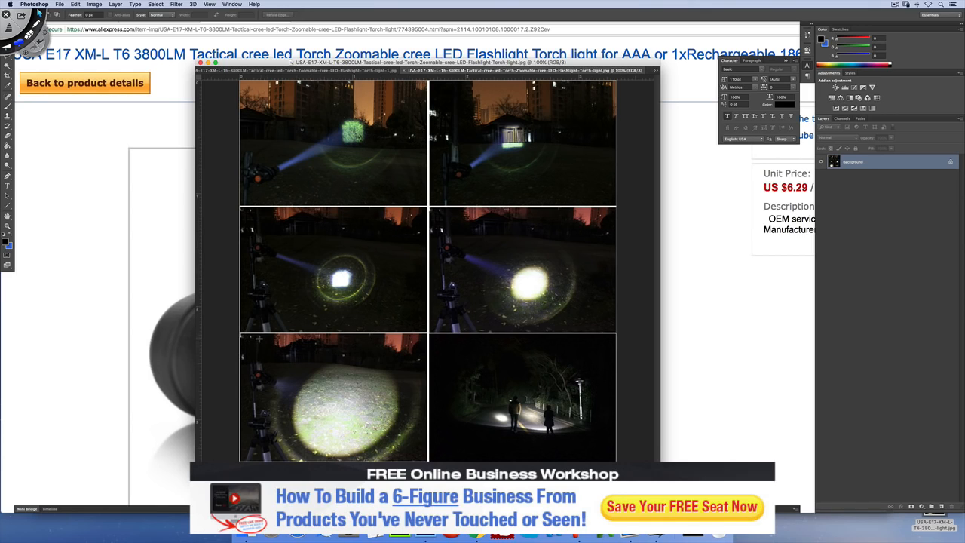
left_click_drag(237, 332, 627, 472)
Paste the two night photos into the Untitled-1 document and align them with the canvas's upper right corner
left_click(242, 70)
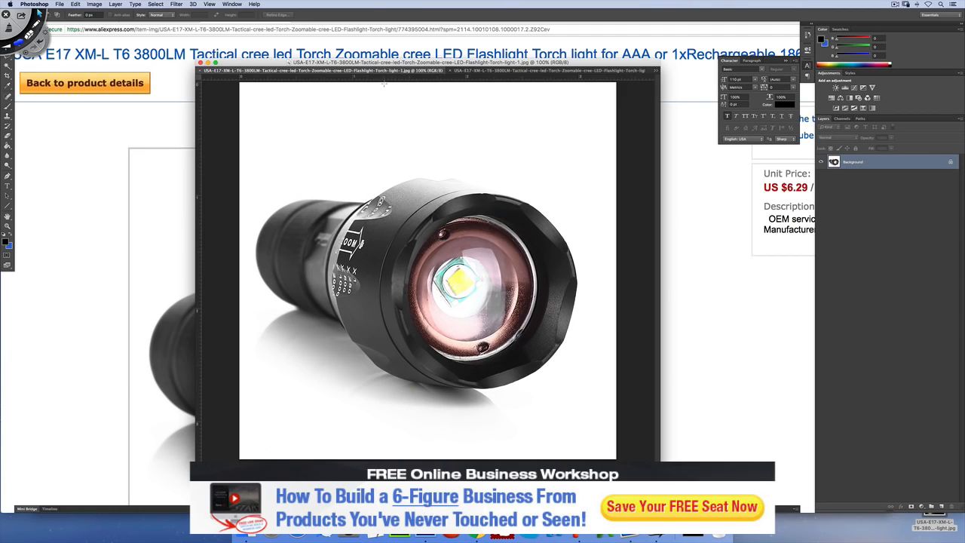
left_click(657, 71)
left_click(674, 71)
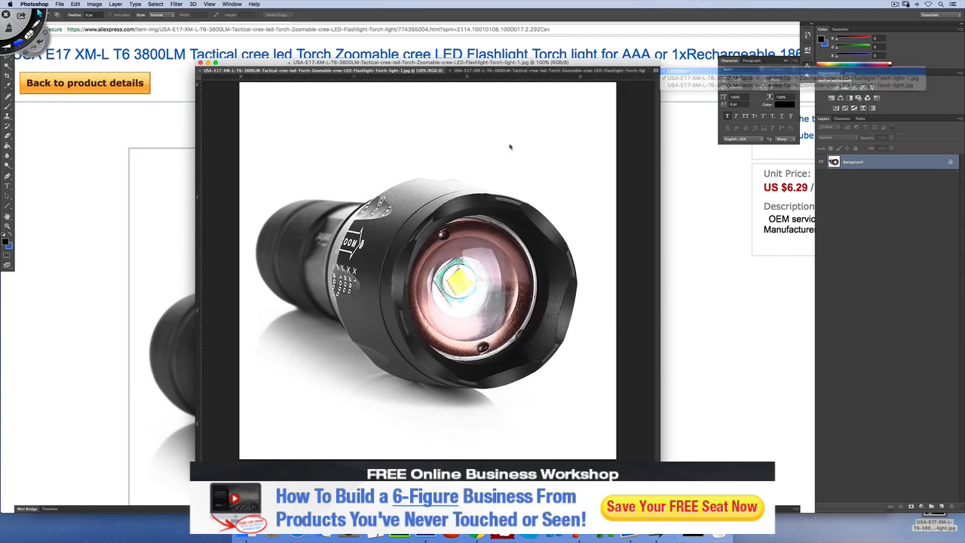
key("super+v")
key("v")
left_click_drag(506, 279, 544, 226)
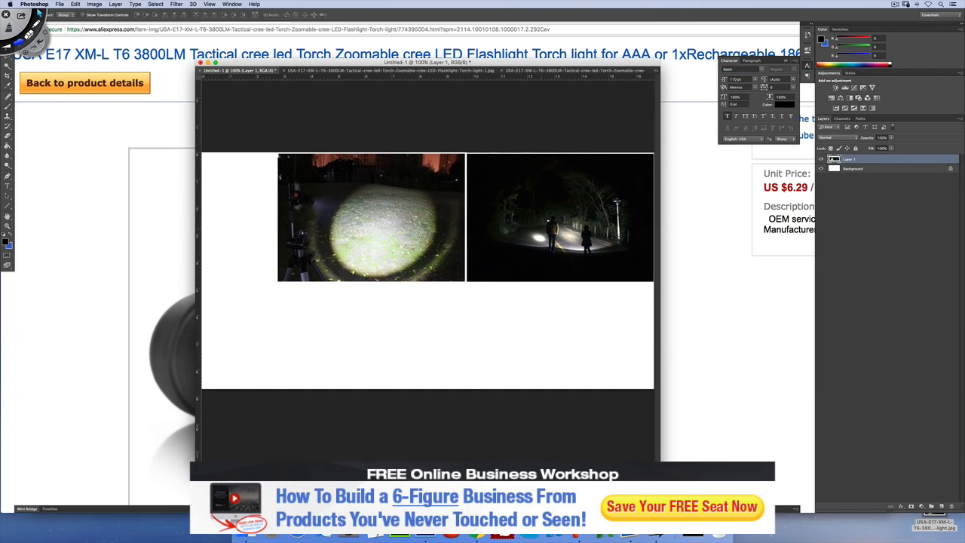
key("Up")
key("Up")
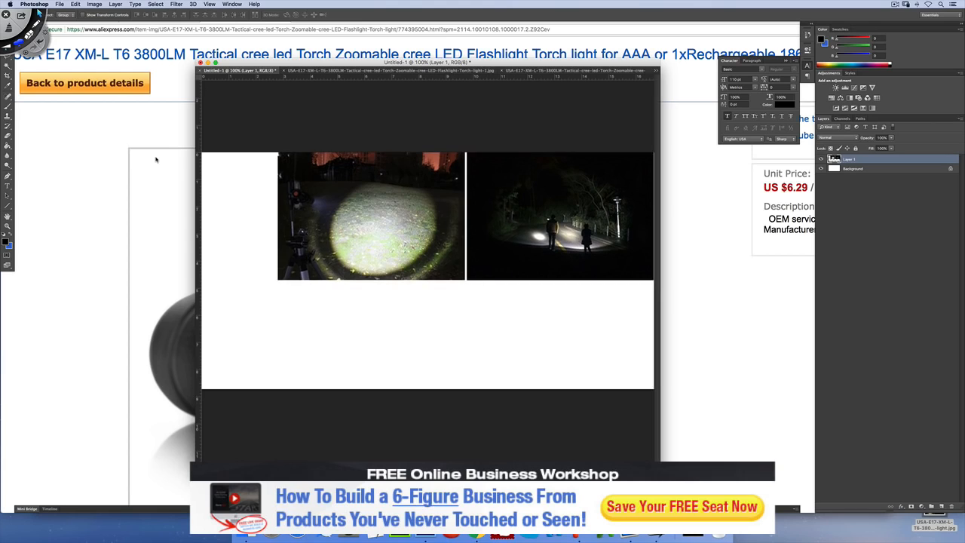
key("Right")
key("Right")
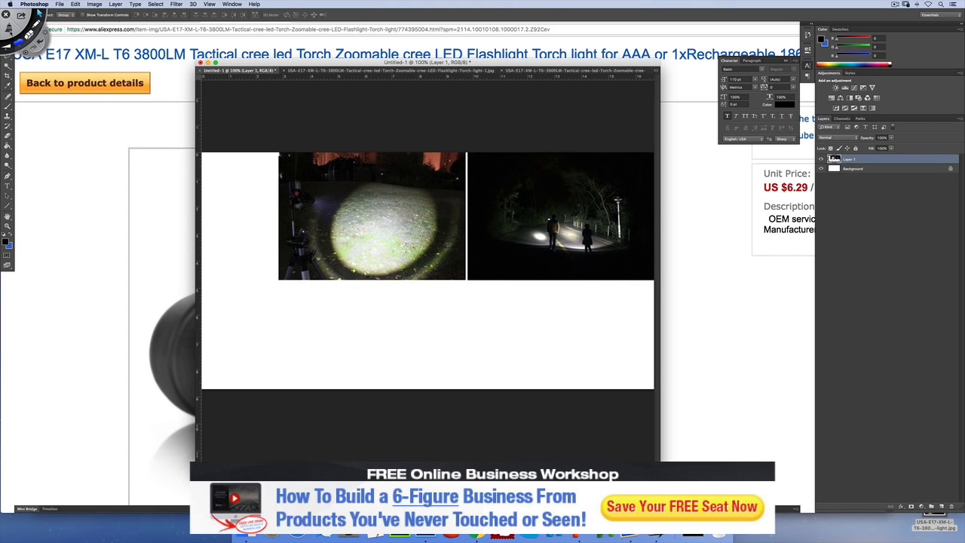
left_click(7, 47)
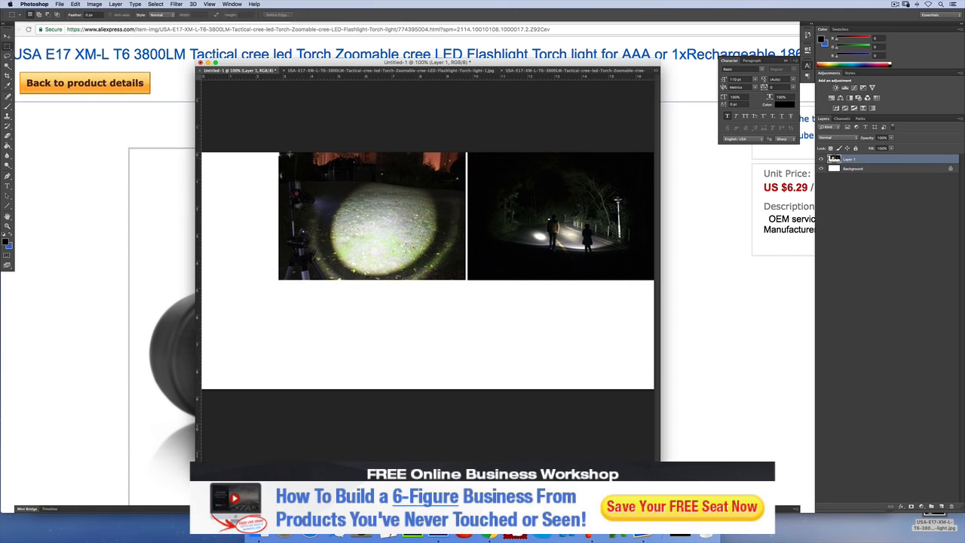
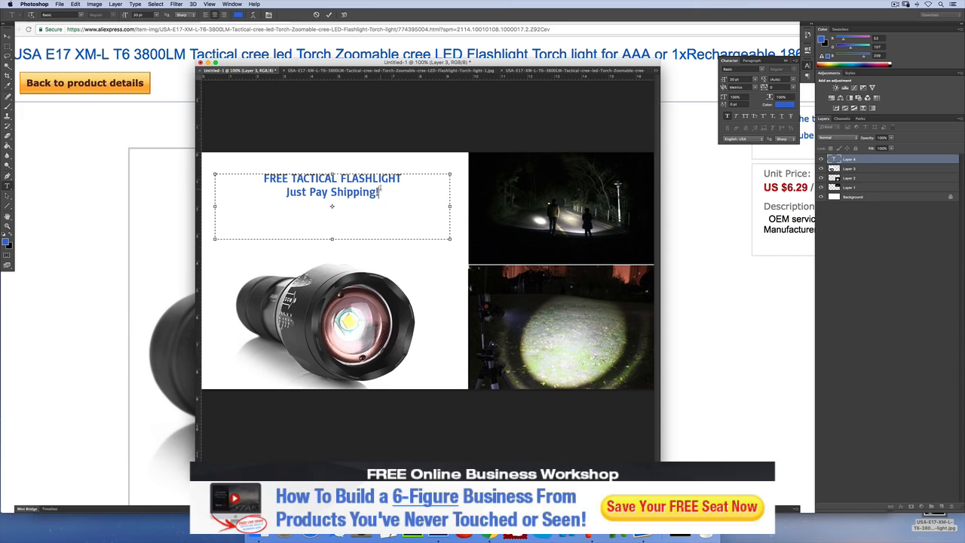
Enlarge the headline's text box and set the whole headline to 50 pt
key("ctrl+a")
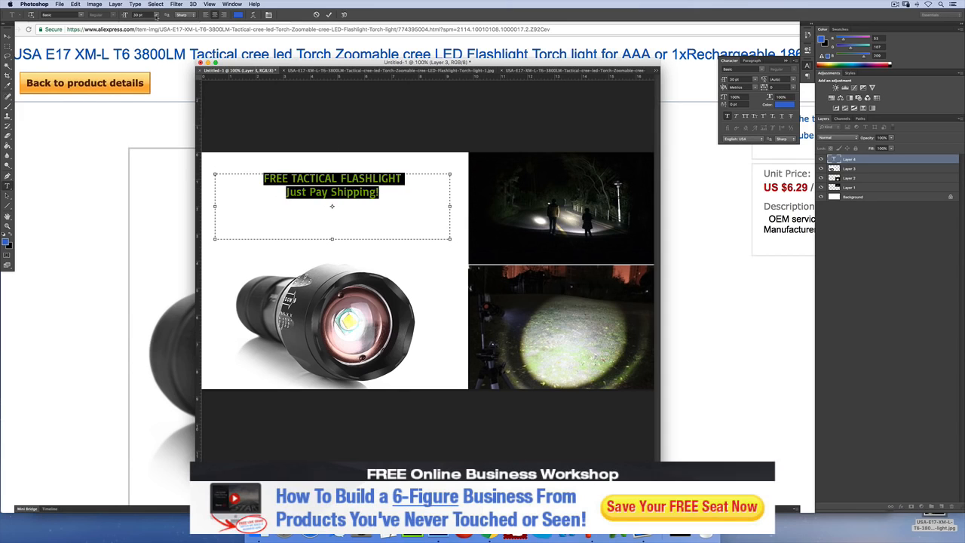
left_click(156, 17)
left_click(150, 84)
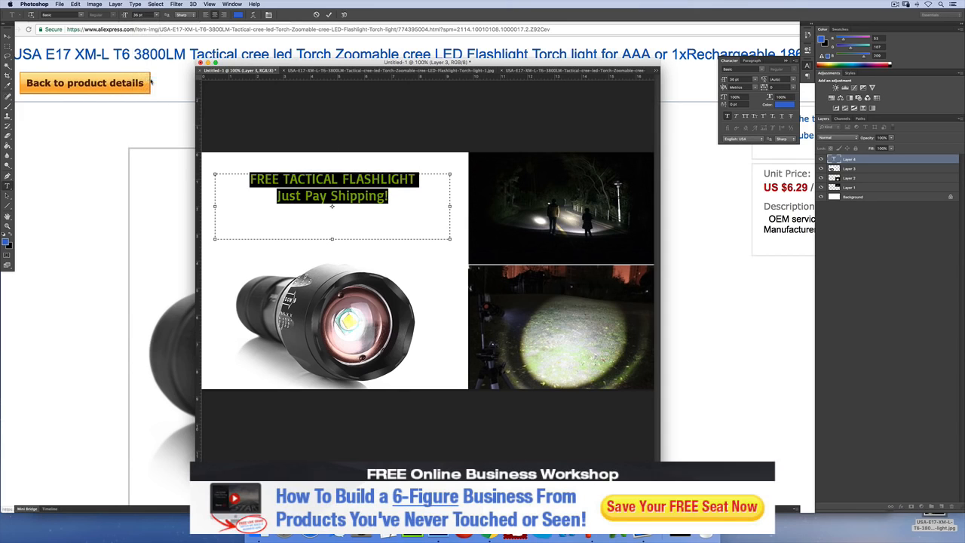
left_click(156, 16)
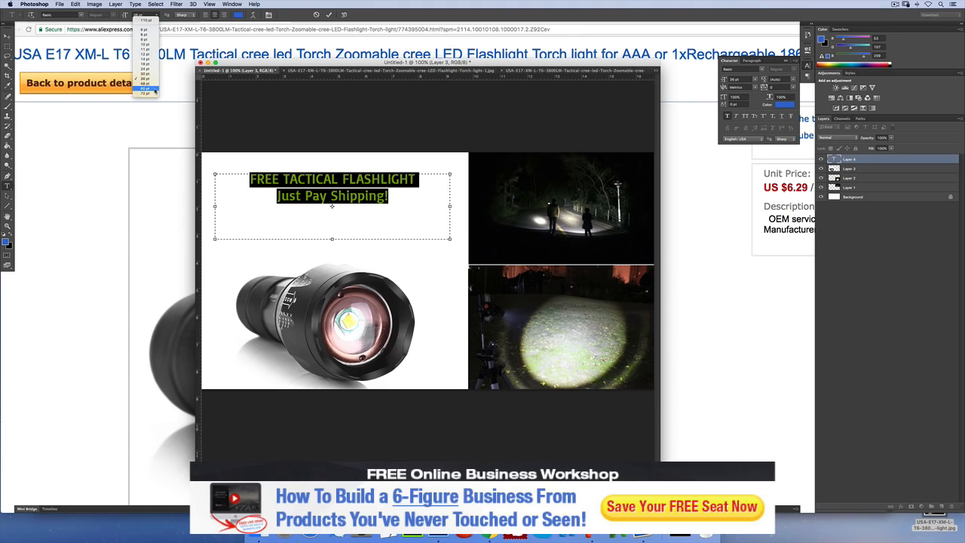
left_click(155, 89)
left_click_drag(449, 239, 492, 252)
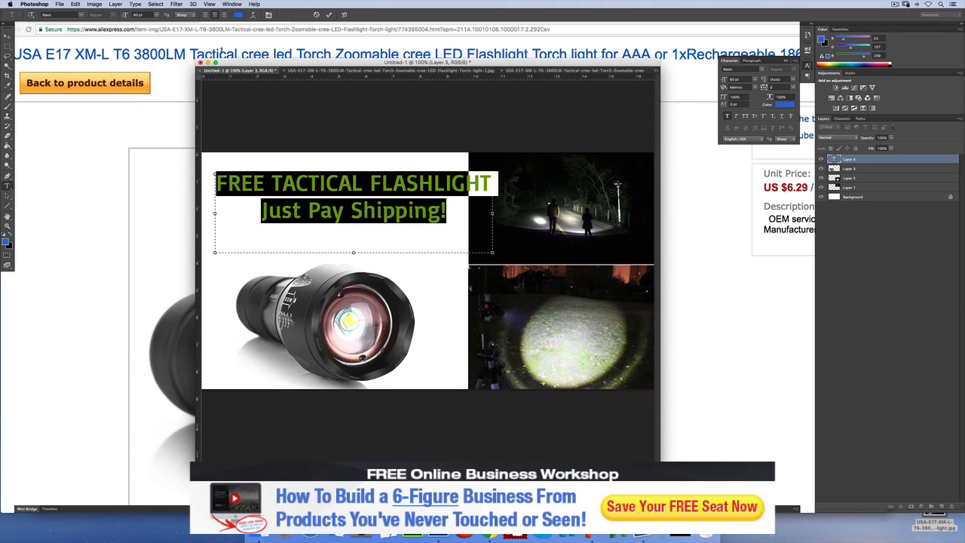
left_click(139, 14)
type("50")
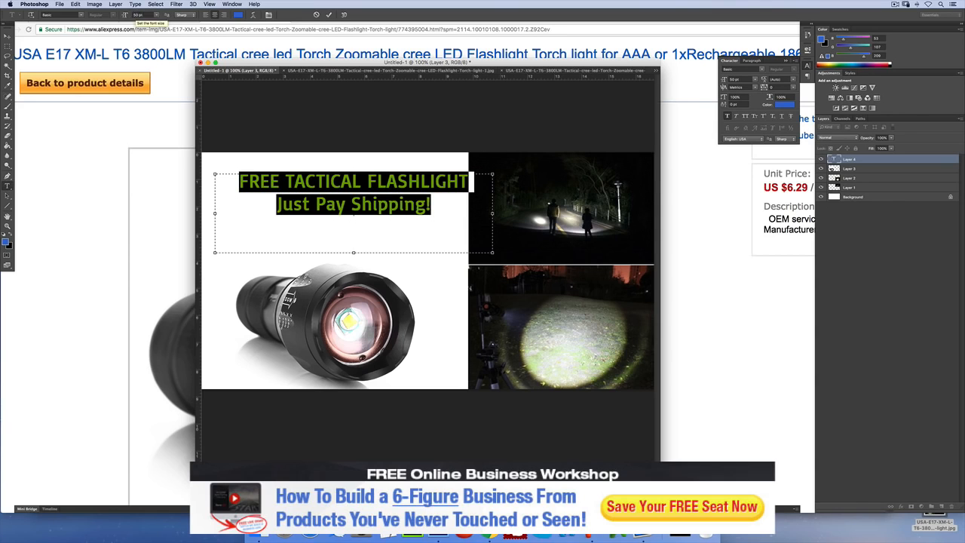
Move the headline down and left into the white area above the flashlight
left_click(7, 37)
left_click_drag(358, 221, 351, 235)
key("Left")
key("Left")
key("Left")
key("Left")
key("Left")
key("Left")
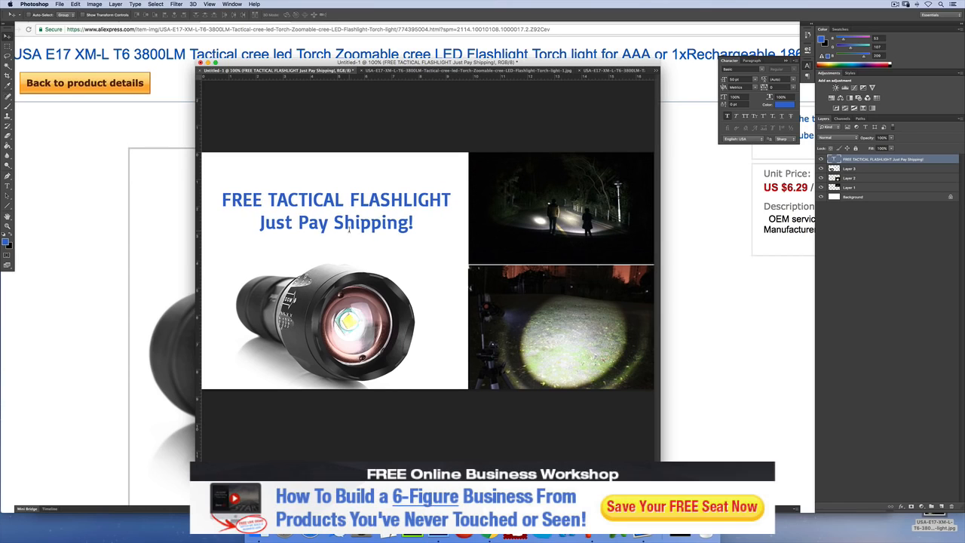
double_click(351, 223)
key("ctrl+a")
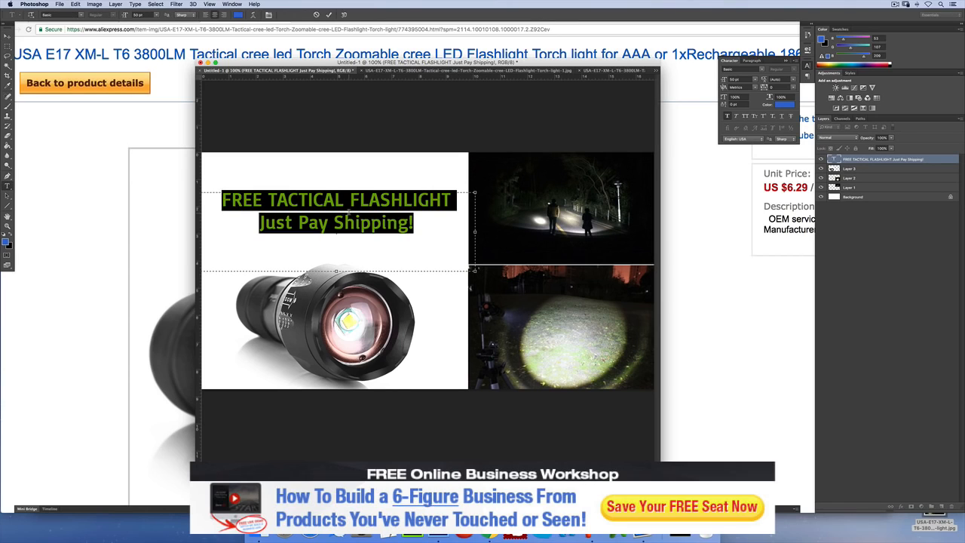
type("Th")
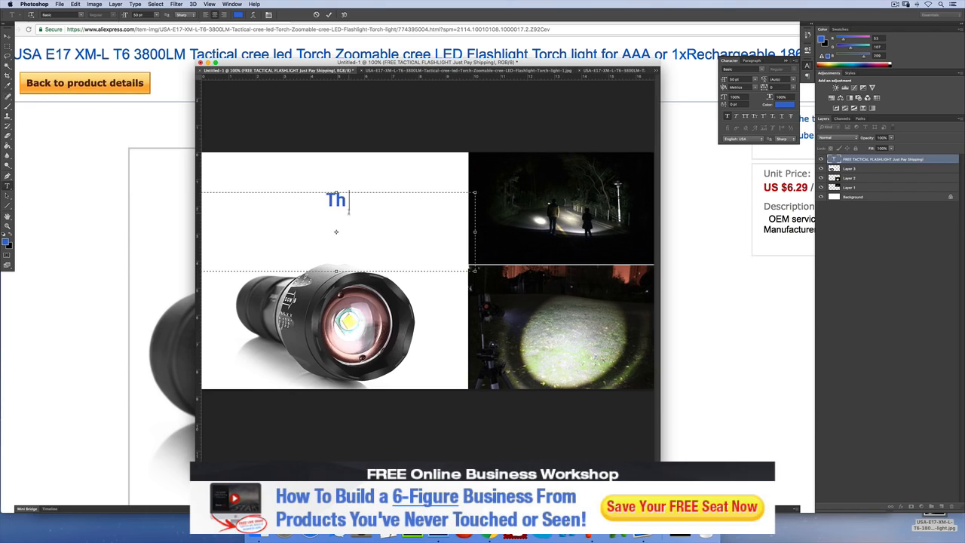
type("is Flash")
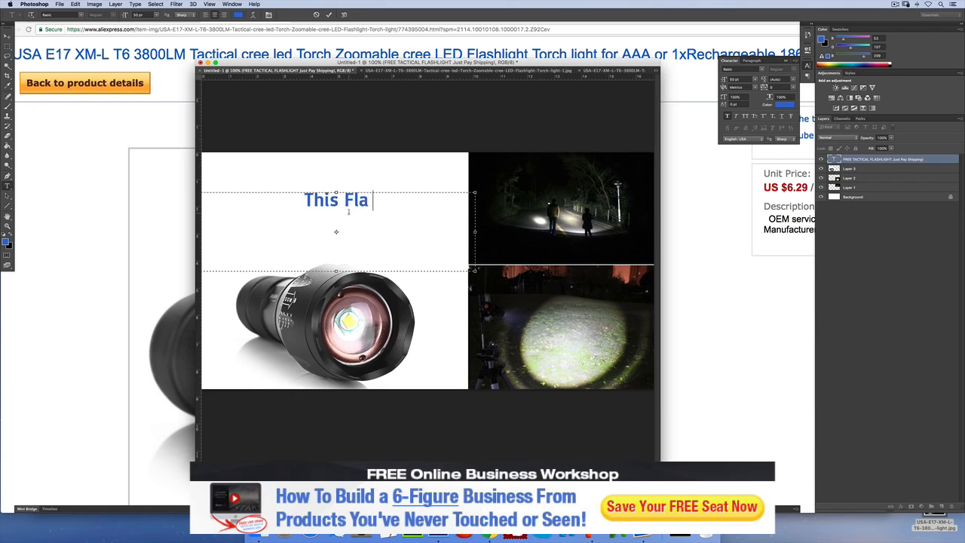
key("BackSpace")
key("BackSpace")
key("BackSpace")
key("BackSpace")
key("BackSpace")
type("Tactical Fliash")
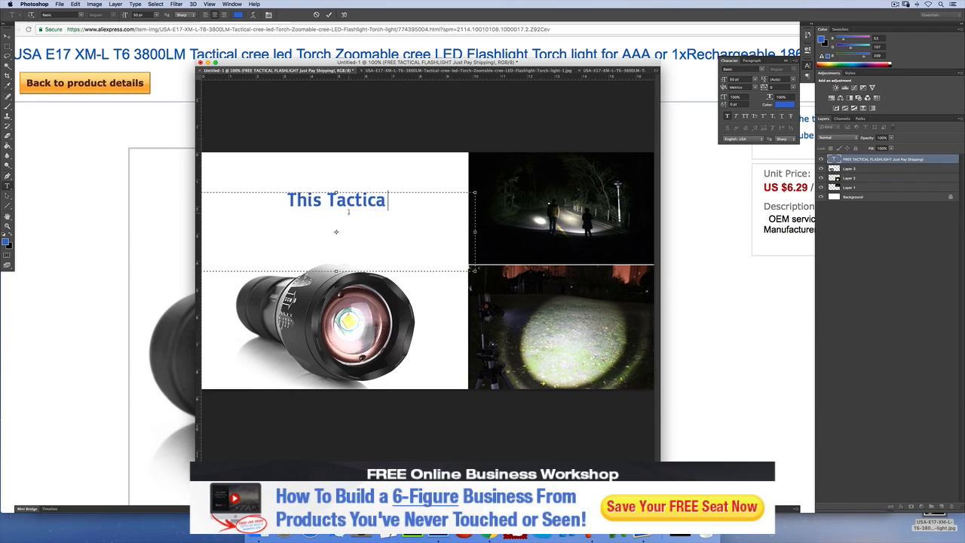
key("BackSpace")
key("BackSpace")
key("BackSpace")
key("BackSpace")
type("ash")
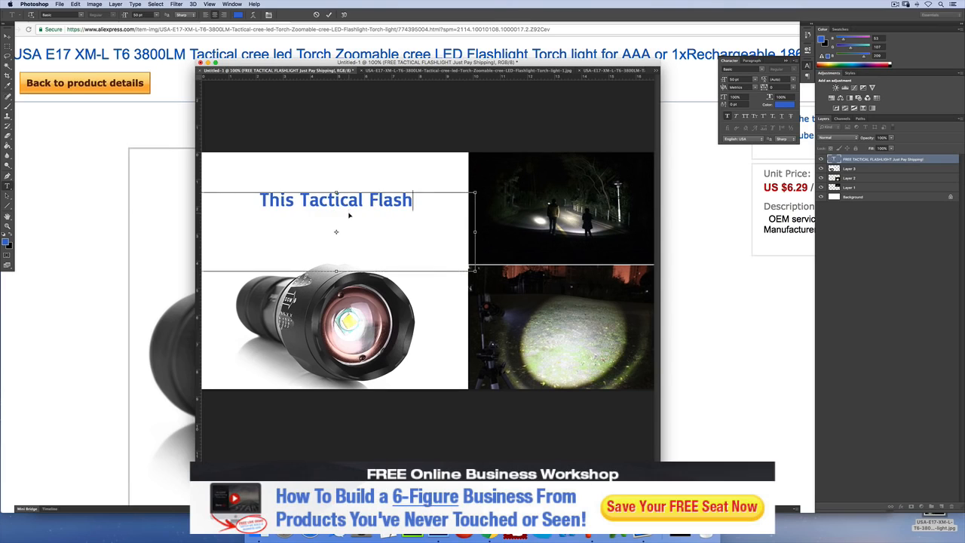
key("ctrl+a")
type("Get")
key("ctrl+a")
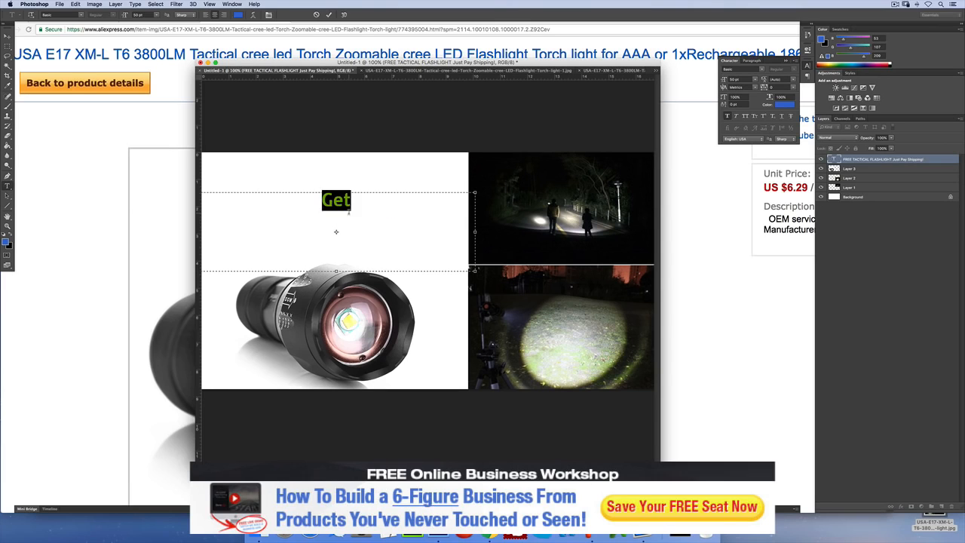
key("Escape")
Activate the Background layer and select a rectangular band around both headline lines, reaching from the canvas's left edge slightly into the night photos
key("m")
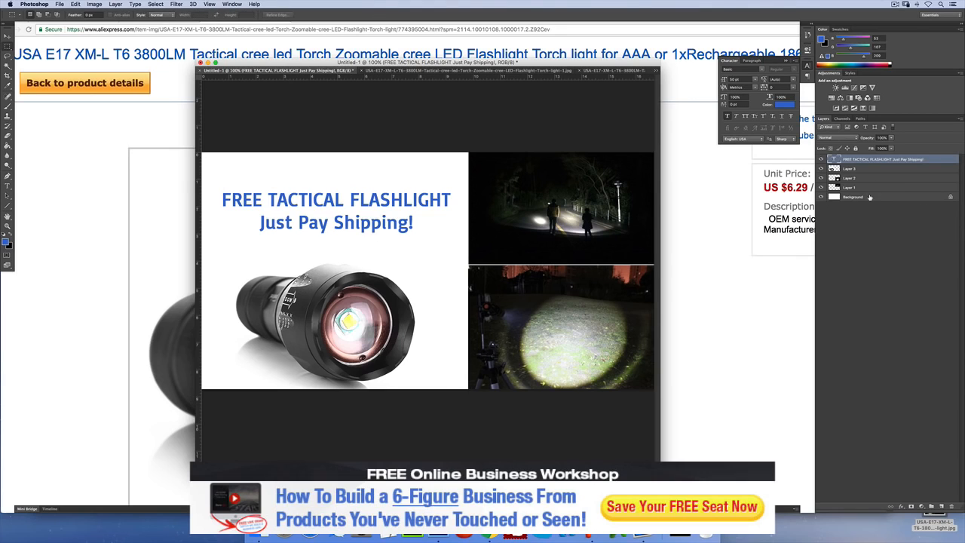
left_click(870, 196)
mouse_move(502, 185)
left_mouse_down()
mouse_move(173, 232)
mouse_move(192, 247)
left_mouse_up()
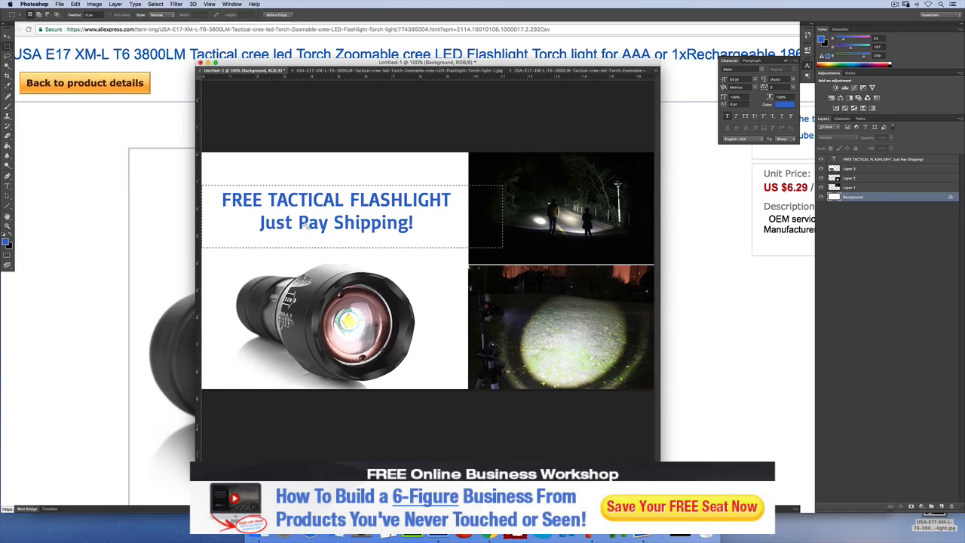
Try to fill the selected band behind the headline with blue directly on the Background layer
key("g")
left_click(398, 228)
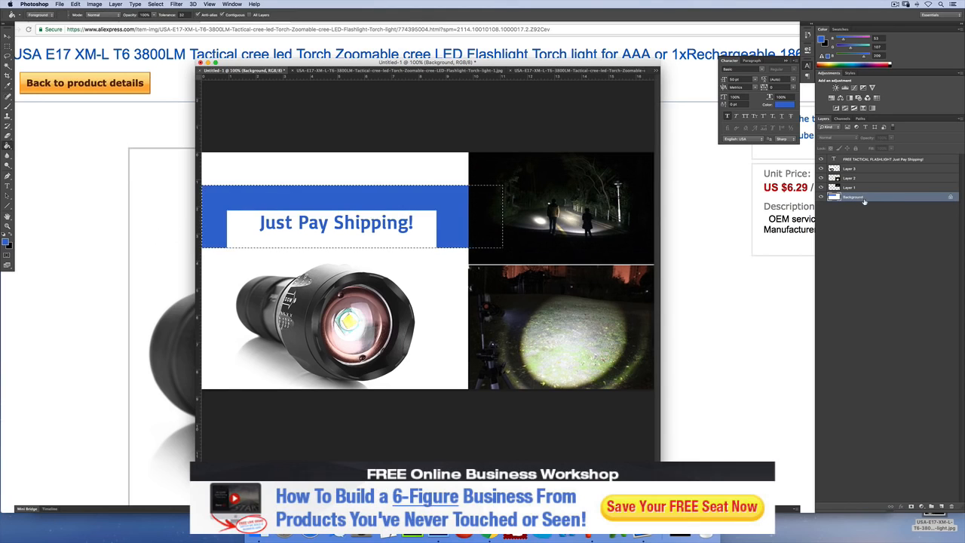
left_click(875, 161)
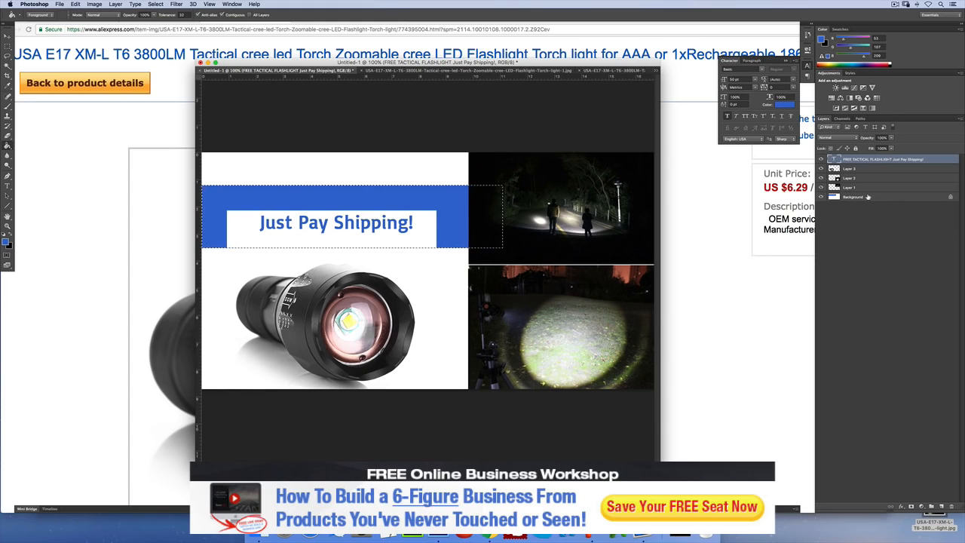
left_click(866, 197)
Add a new layer above Layer 3, beneath the headline, and fill the selected band on it with the blue foreground colour
left_click(868, 161)
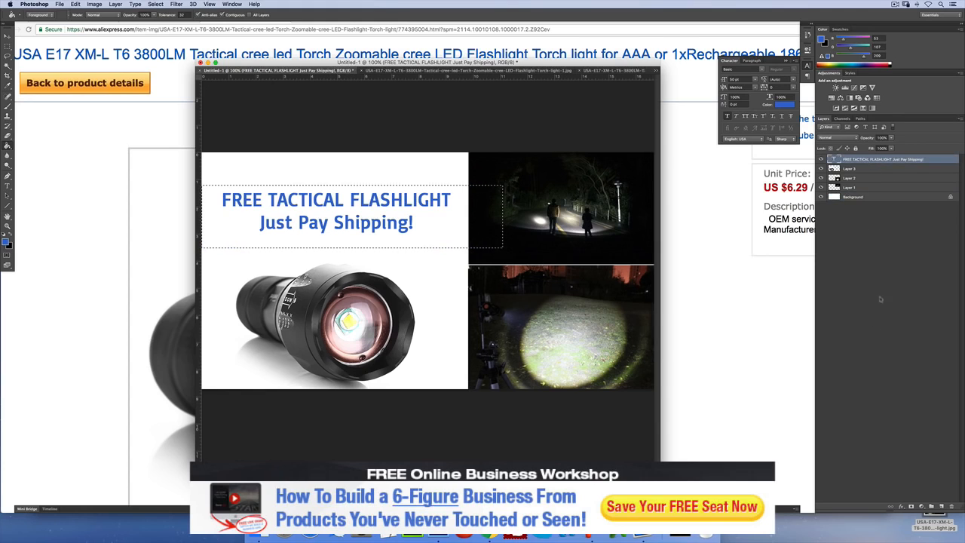
left_click(862, 172)
left_click(940, 506)
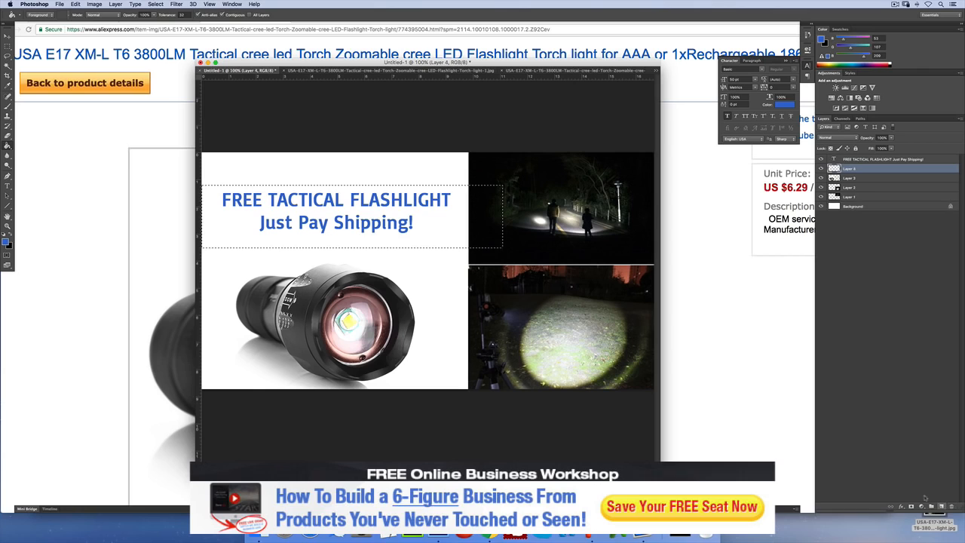
Change the colour of the whole headline text to white
key("t")
left_click(377, 215)
key("super+a")
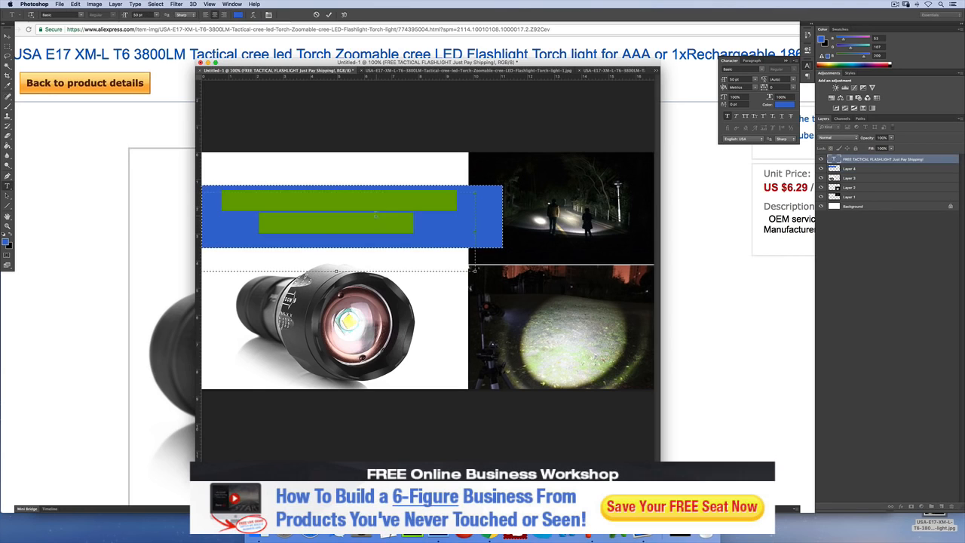
left_click(239, 15)
left_click(510, 376)
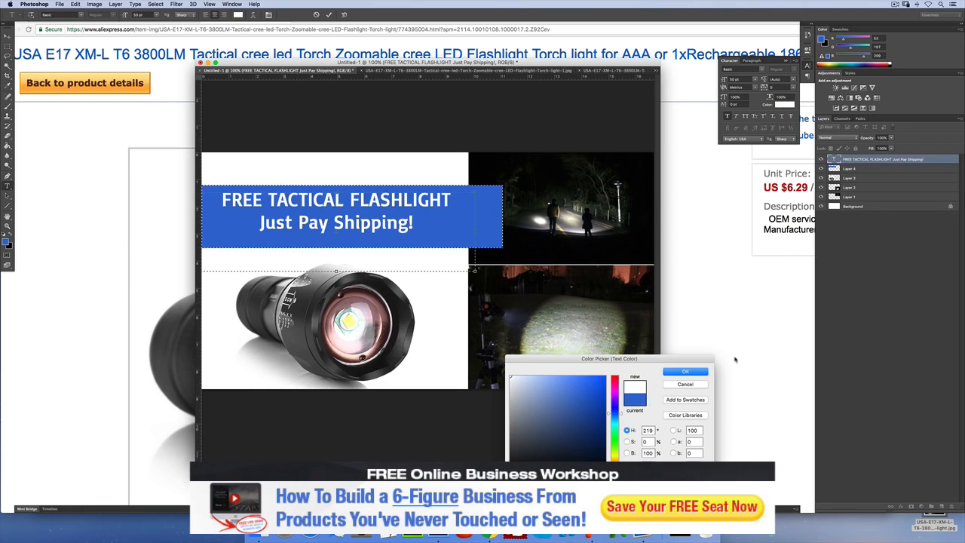
left_click(685, 372)
left_click(7, 45)
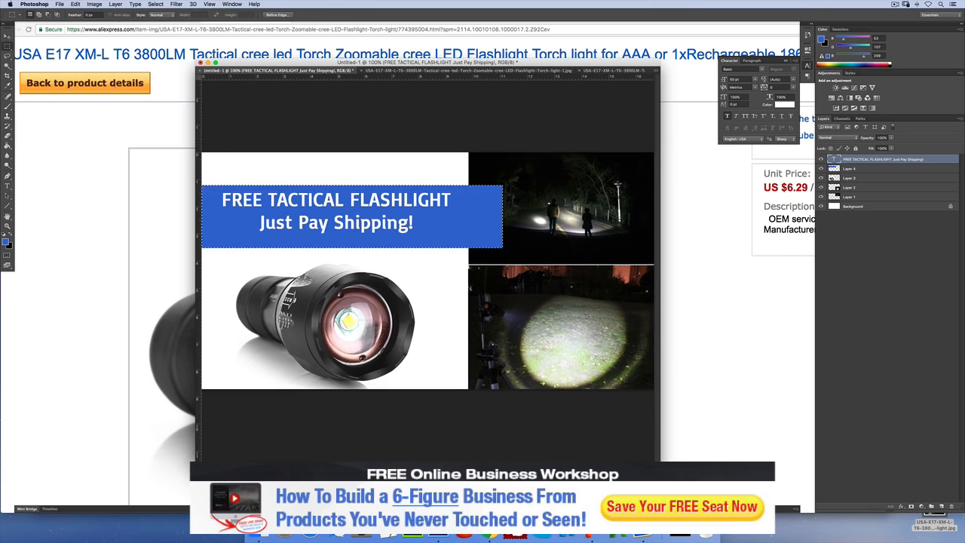
Narrow the blue band to about 88% of its width so it ends near the night photos, and clear the selection
left_click(849, 168)
key("super+t")
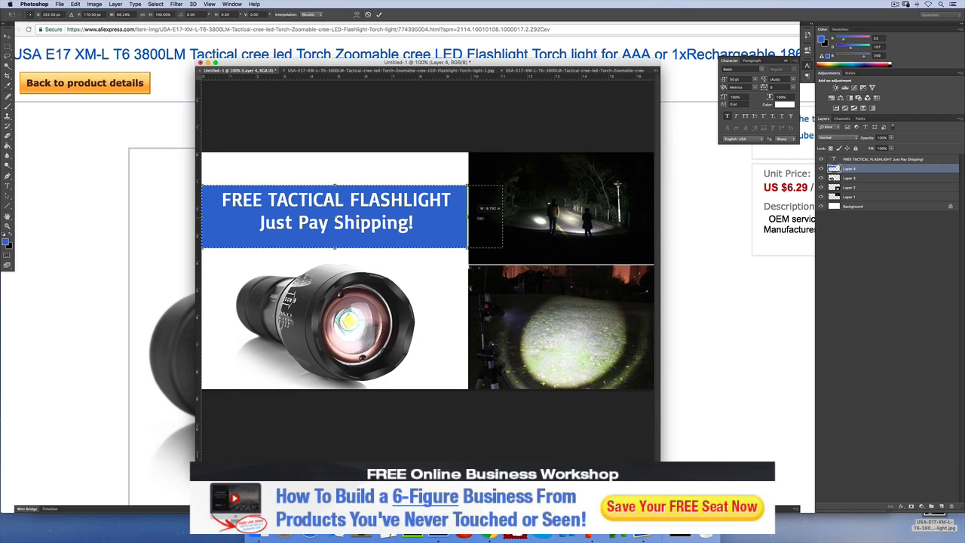
key("Return")
key("super+t")
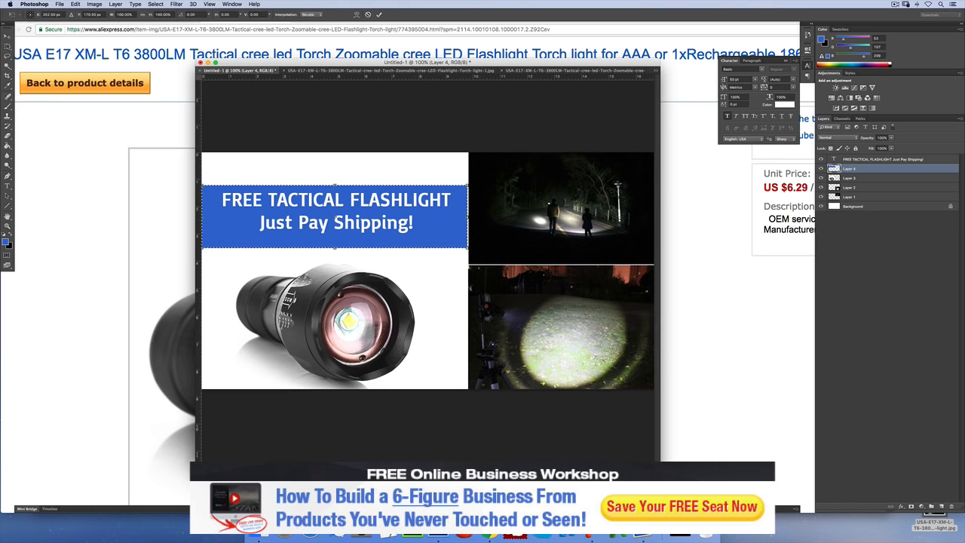
key("Return")
left_click(319, 171)
key("super+t")
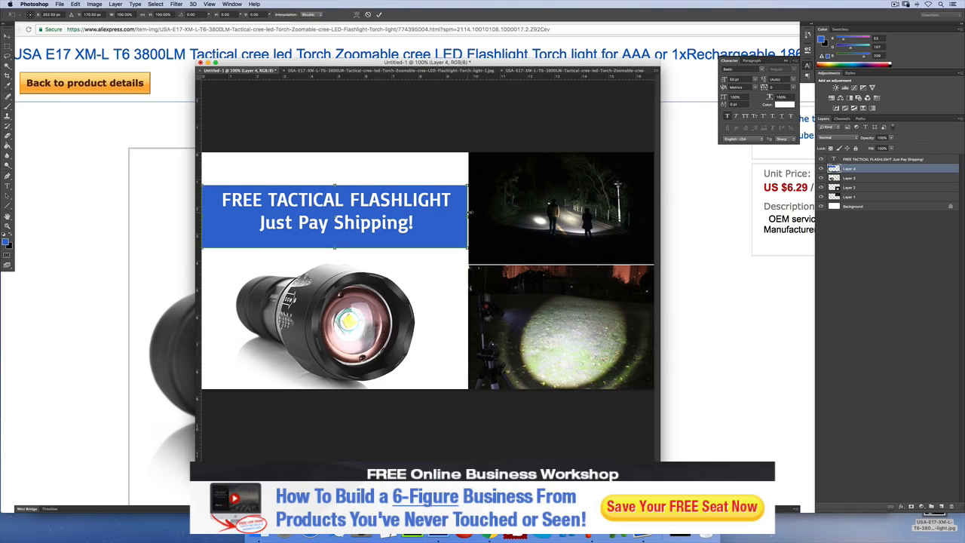
key("Return")
Extend the blue band's right edge slightly to close the thin gap beside the night photos
key("z")
left_click(521, 225)
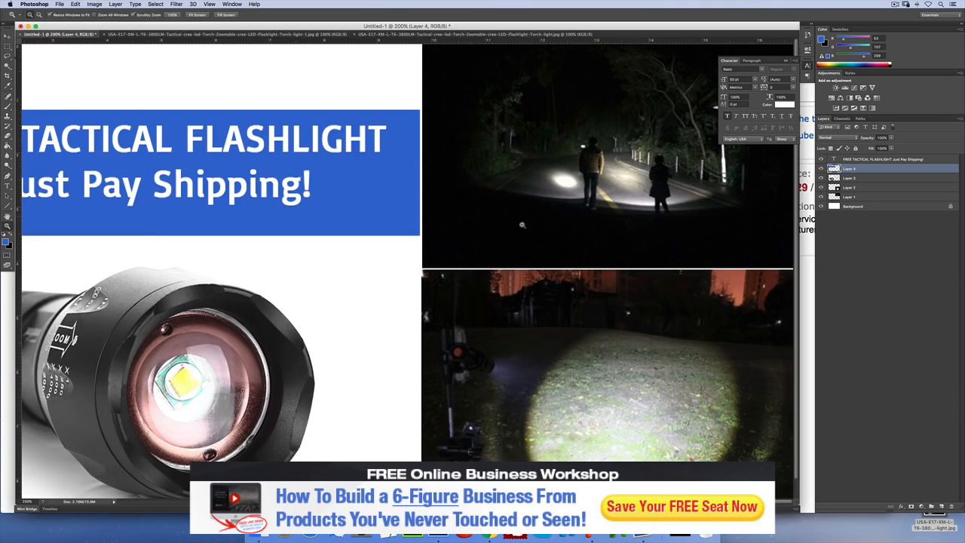
key("super+t")
left_click_drag(420, 172, 422, 172)
key("Return")
Nudge the headline down slightly to centre it vertically within the blue band
key("z")
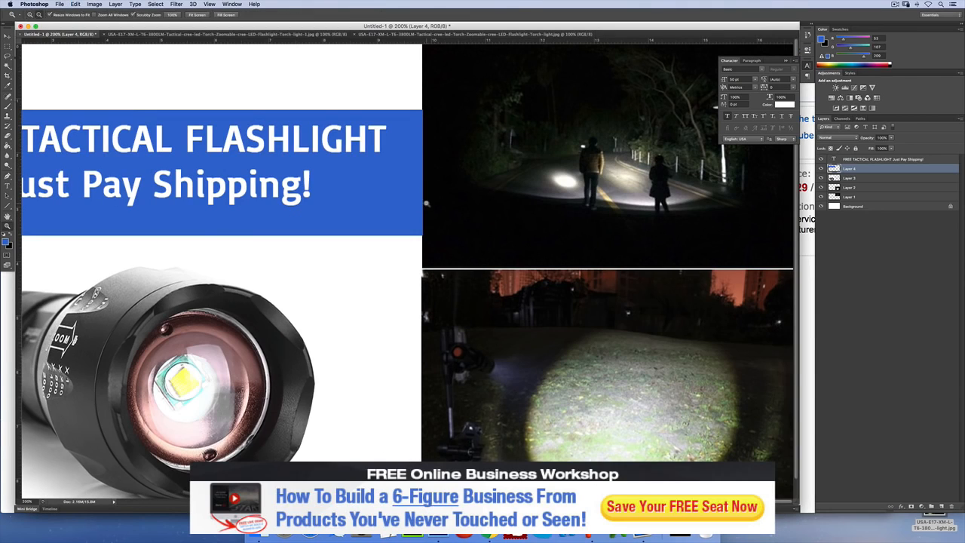
left_click(426, 204, "alt")
left_click(356, 203, "alt")
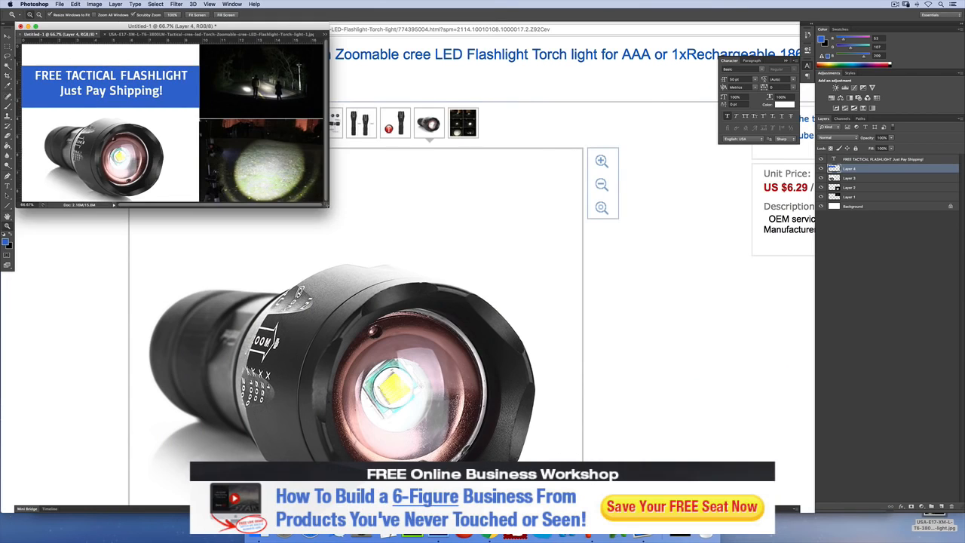
left_click_drag(327, 205, 635, 335)
key("t")
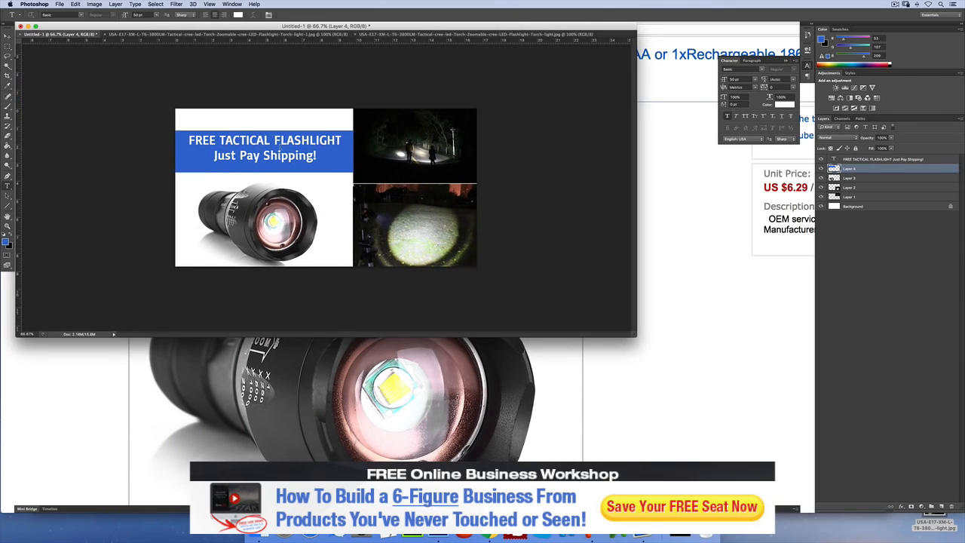
left_click(280, 147)
left_click(8, 36)
key("shift+Down")
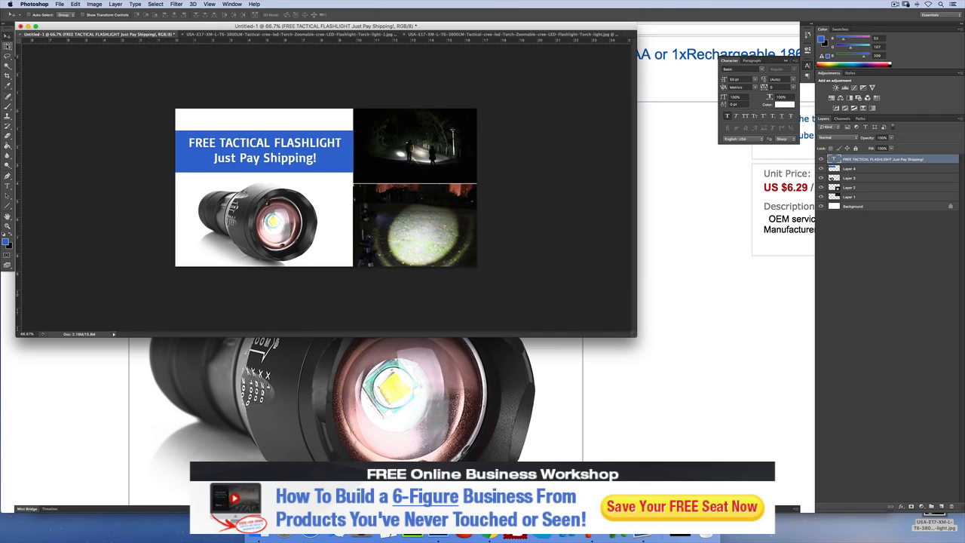
key("Down")
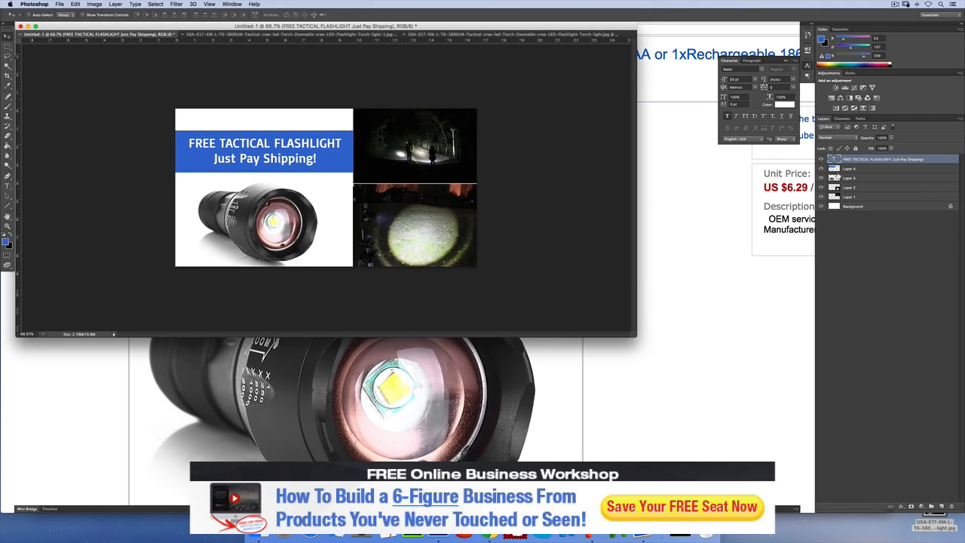
Set the foreground colour to pure red (255, 0, 0) and fill the band on Layer 4 with it
left_click(868, 169)
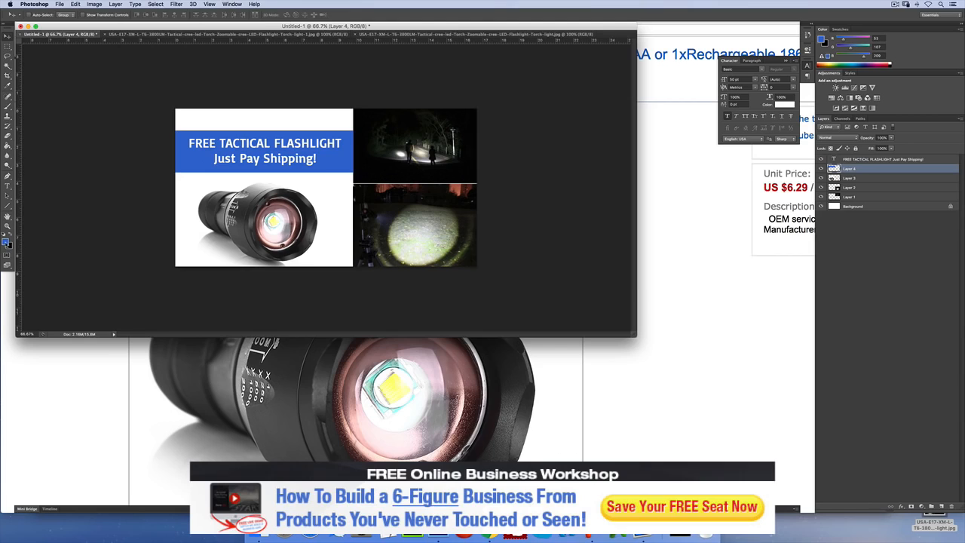
left_click(6, 240)
mouse_move(615, 403)
left_mouse_down()
mouse_move(618, 367)
mouse_move(652, 357)
left_mouse_up()
left_click(677, 372)
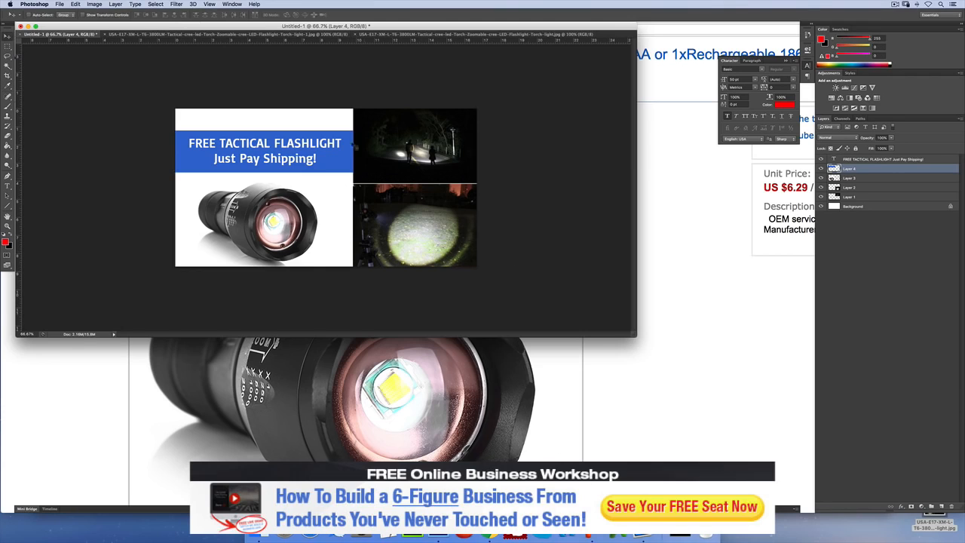
key("g")
left_click(348, 164)
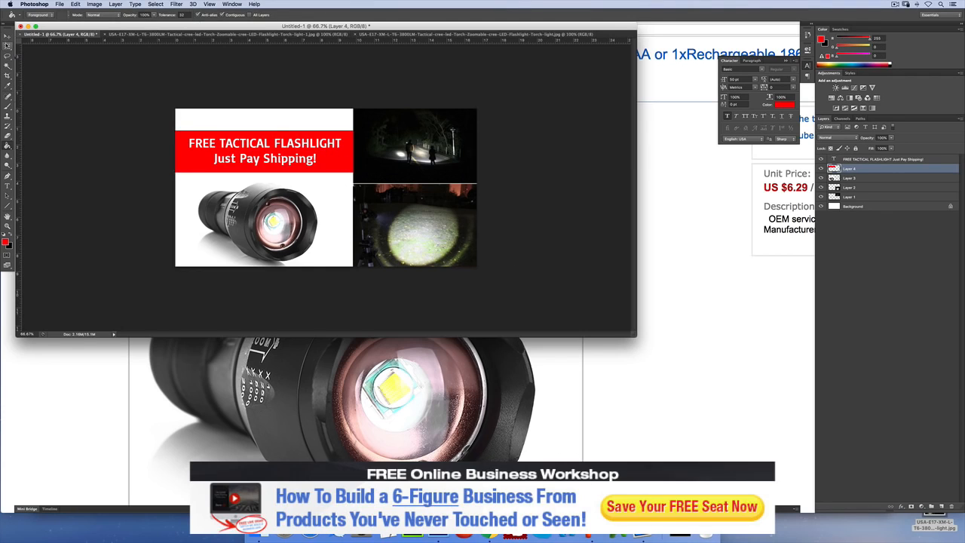
Export the ad image for web to the Desktop as tactical.jpg
left_click(7, 45)
key("super+alt+shift+s")
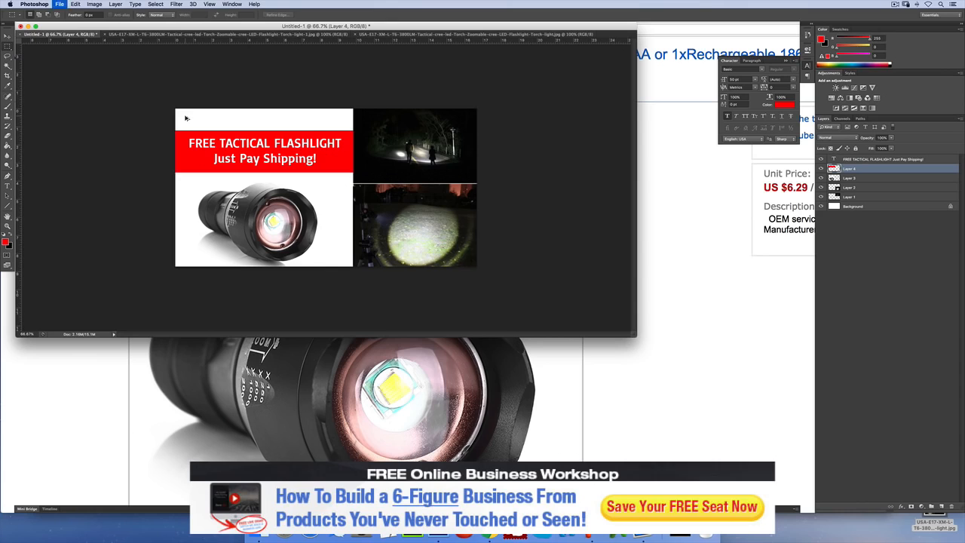
left_click(542, 349)
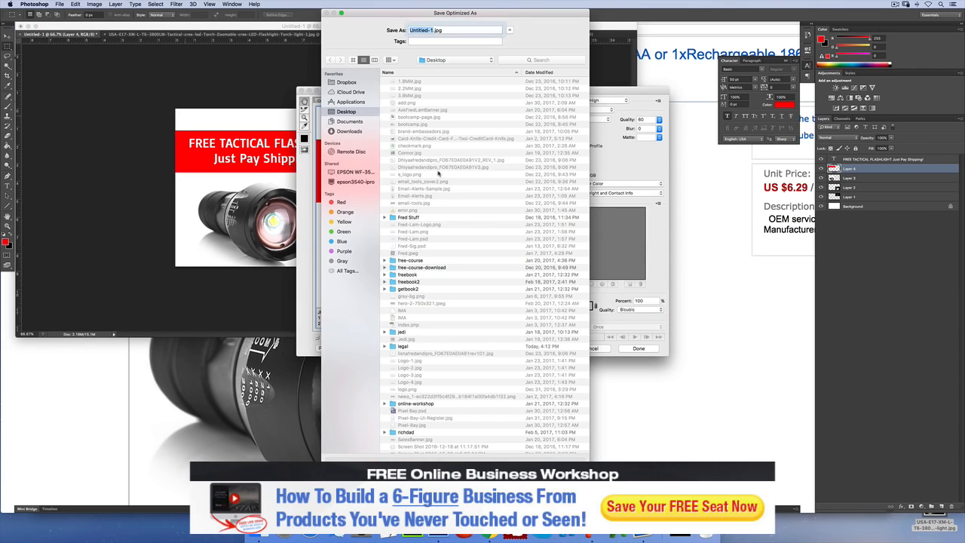
type("tactica")
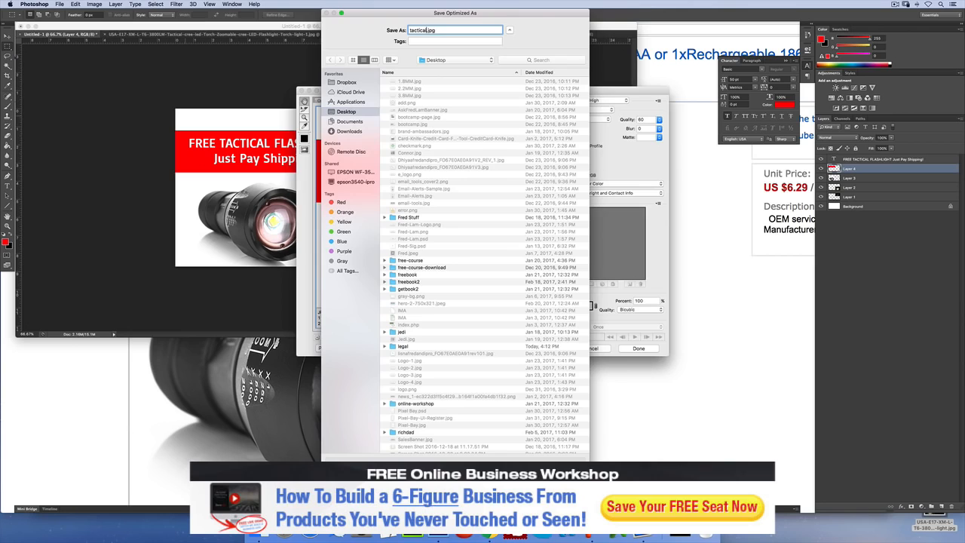
key("Return")
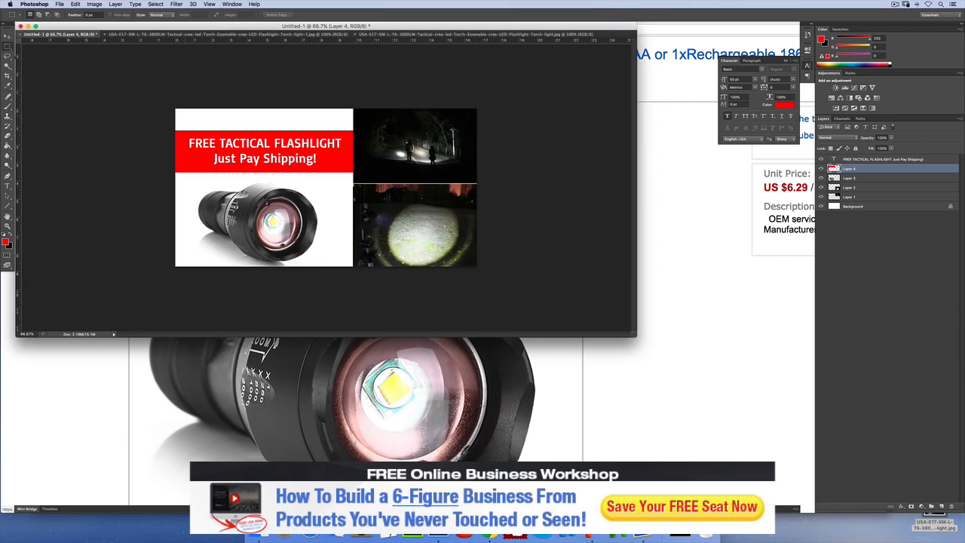
Switch to Ads Manager in Chrome and upload the newest Desktop image, tactical.jpg, as the ad's image
left_click(563, 426)
left_click(92, 18)
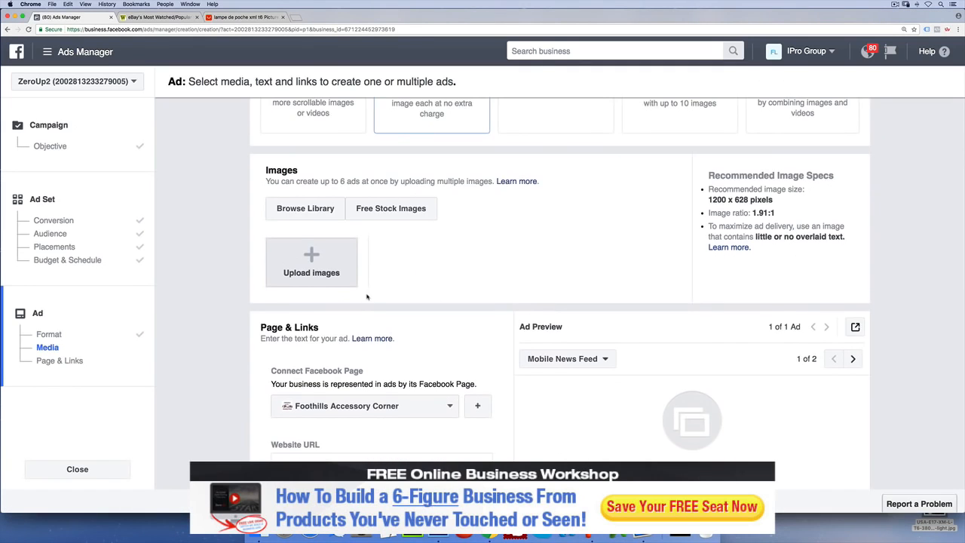
scroll(367, 296, "down", 2)
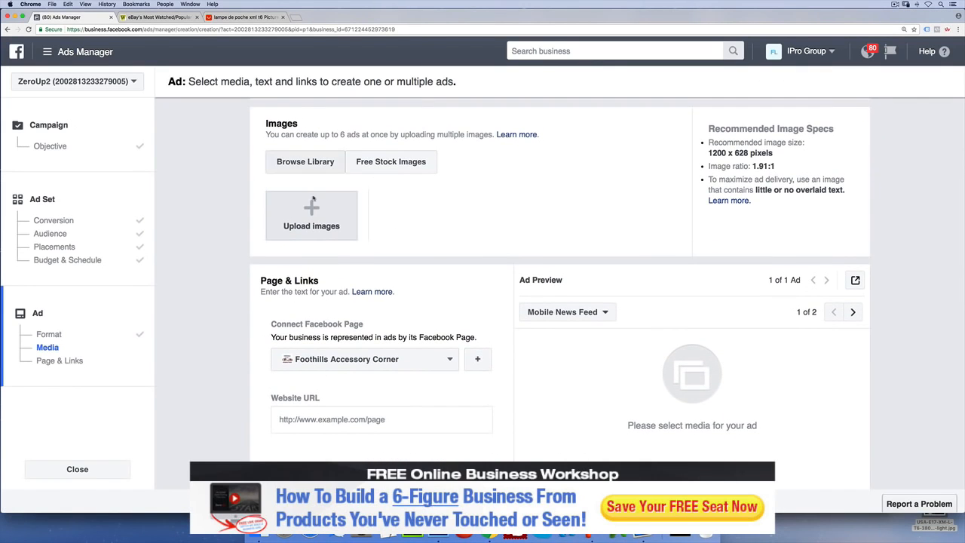
left_click(313, 200)
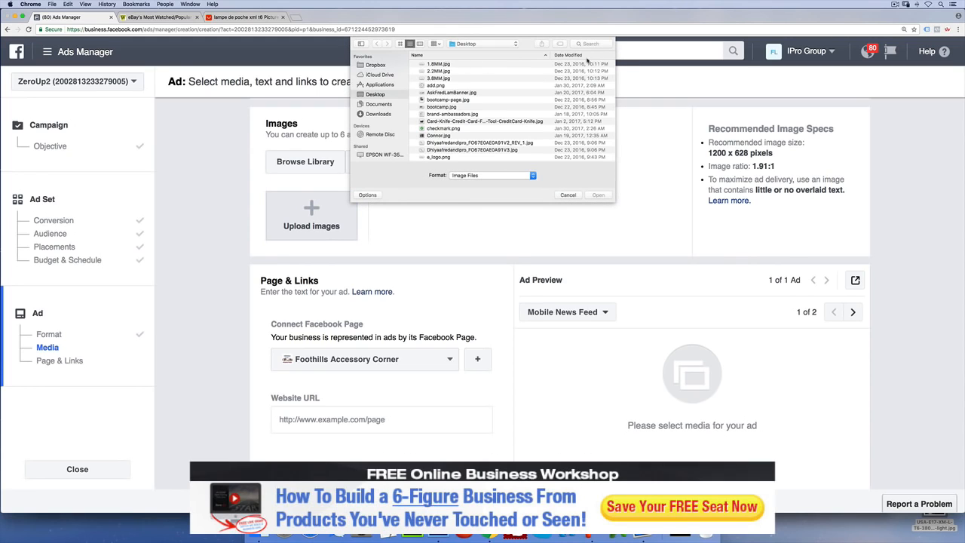
left_click(567, 55)
double_click(513, 64)
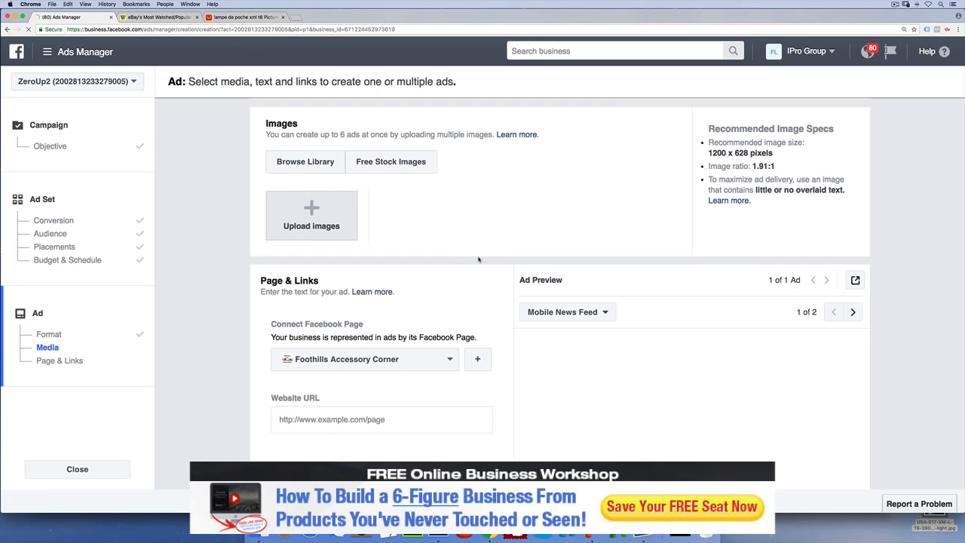
Connect the ad to the instructor's own-name Facebook Page in the Page & Links section
scroll(478, 260, "down", 2)
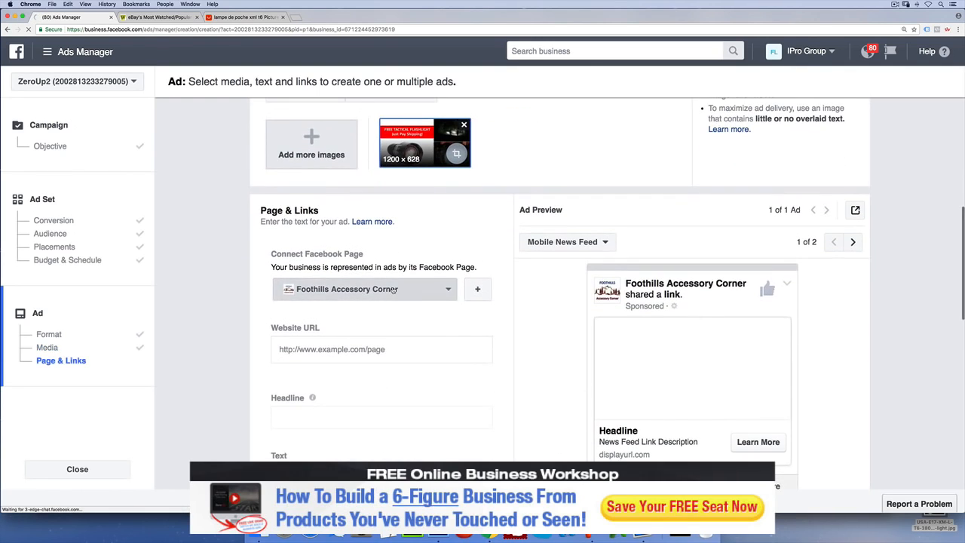
left_click(407, 289)
scroll(392, 369, "down", 10)
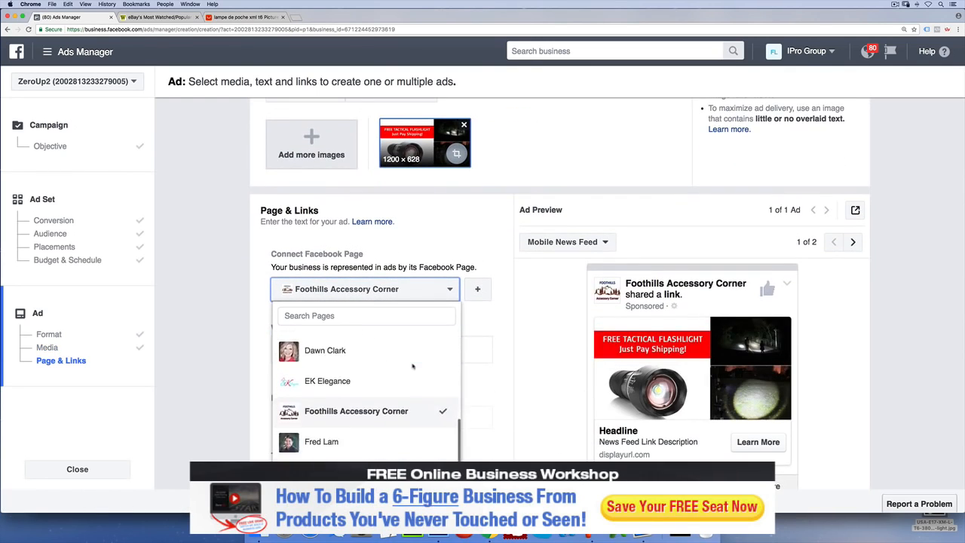
left_click(360, 351)
scroll(354, 302, "down", 2)
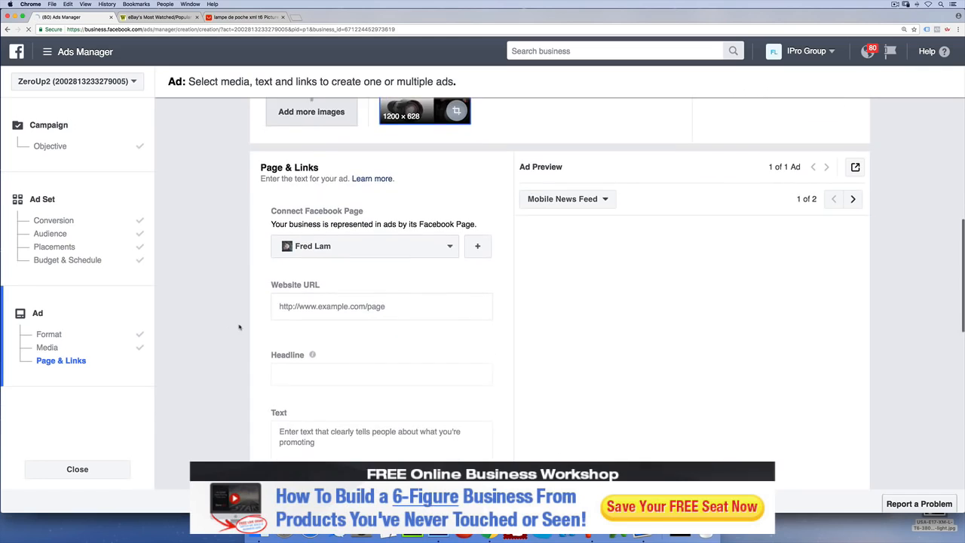
left_click(343, 281)
type("www.")
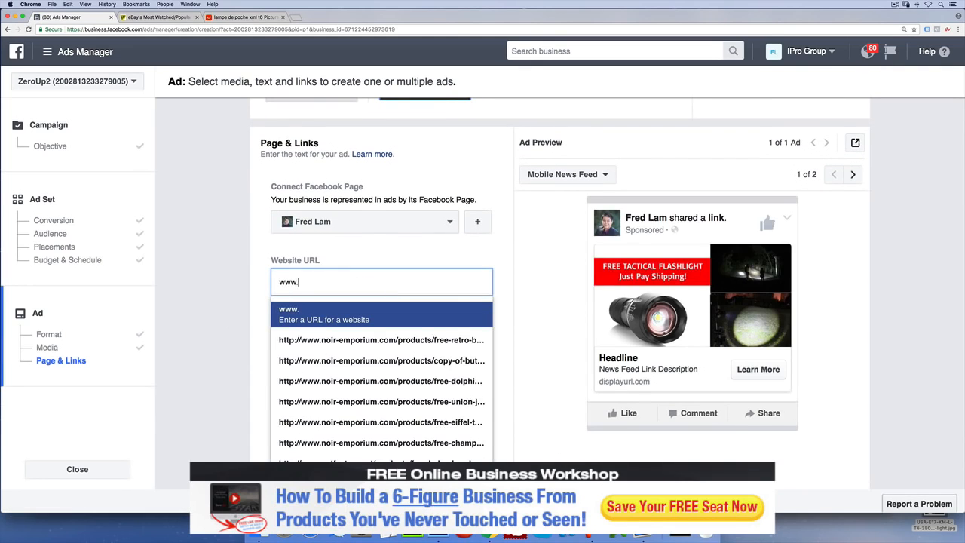
type("iproacademy.com")
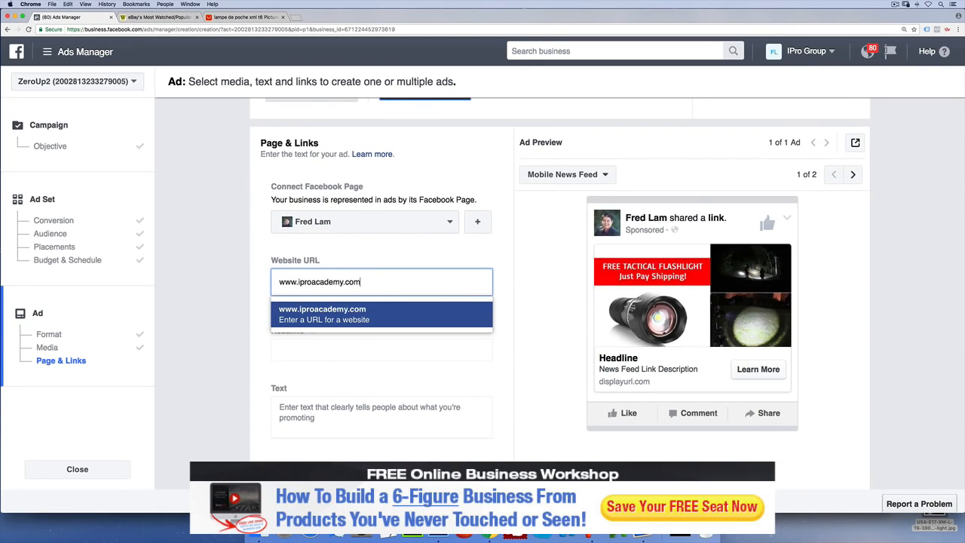
key("Return")
scroll(349, 306, "down", 1)
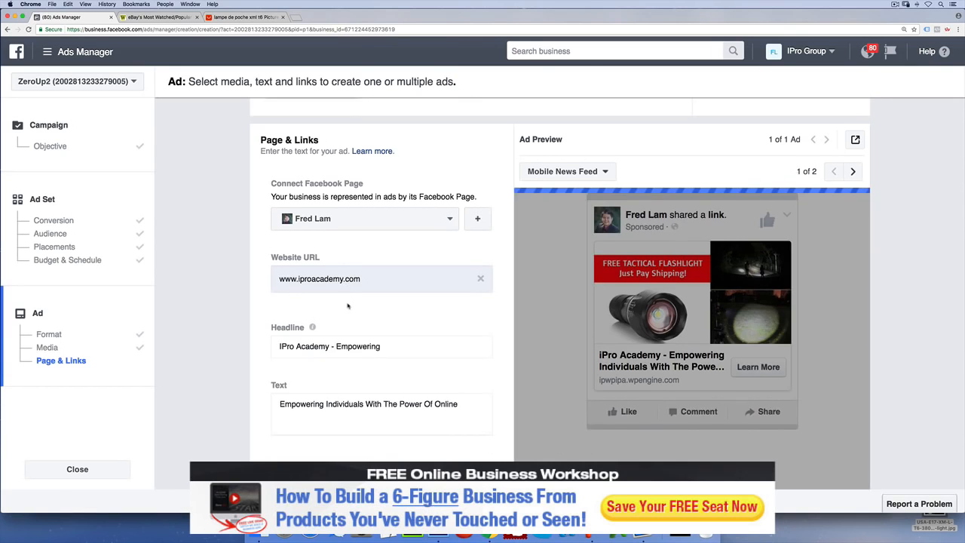
Replace the ad's headline with "[Free] Order Yours Now!"
triple_click(358, 313)
scroll(298, 325, "down", 1)
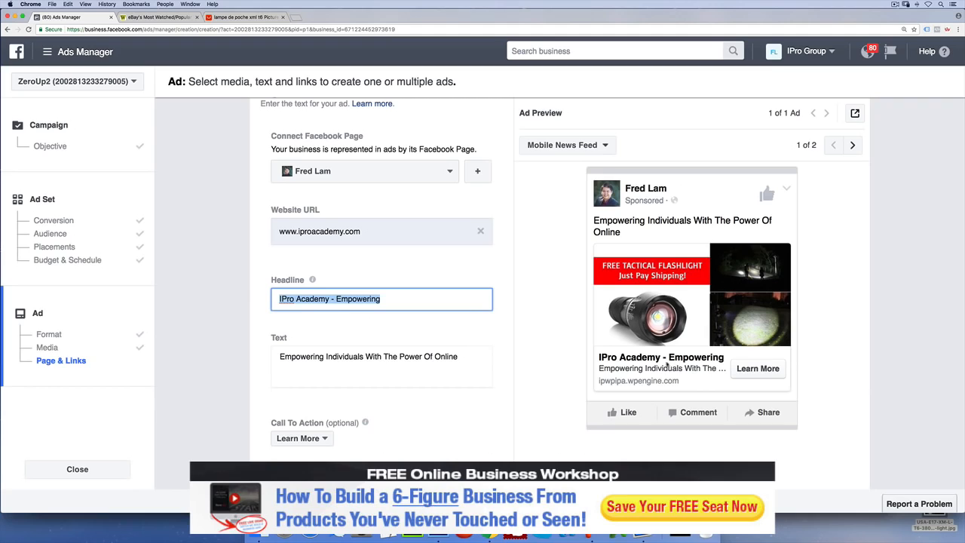
type("[Free")
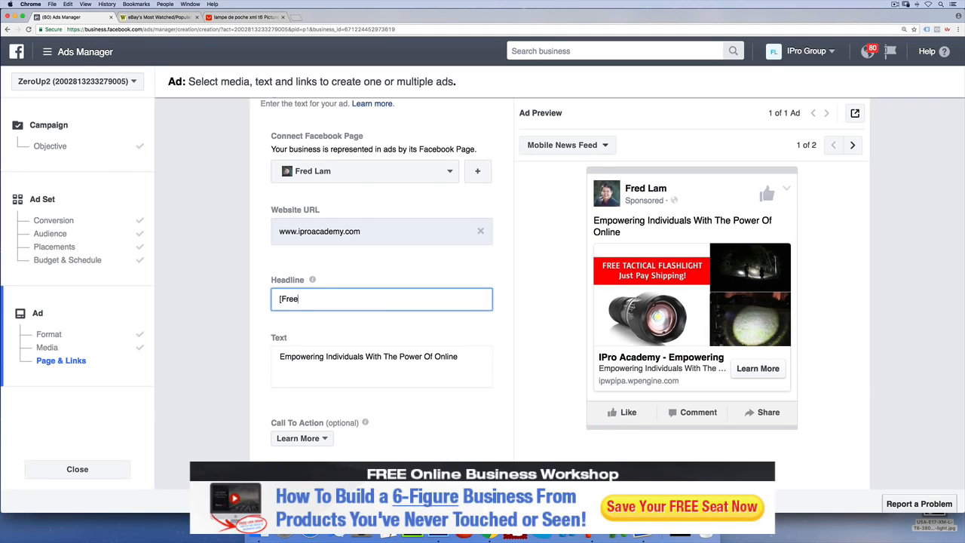
type("] ")
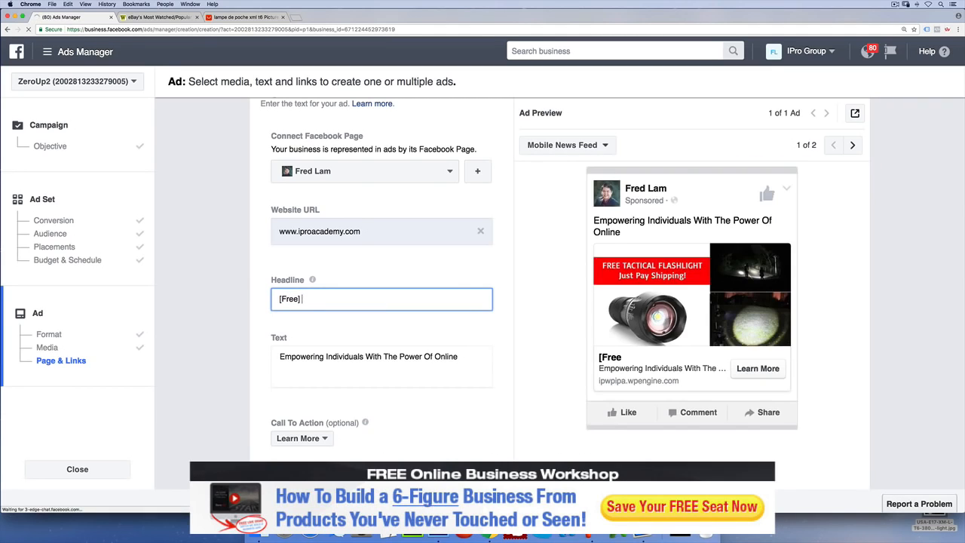
type("Order Yours Now!")
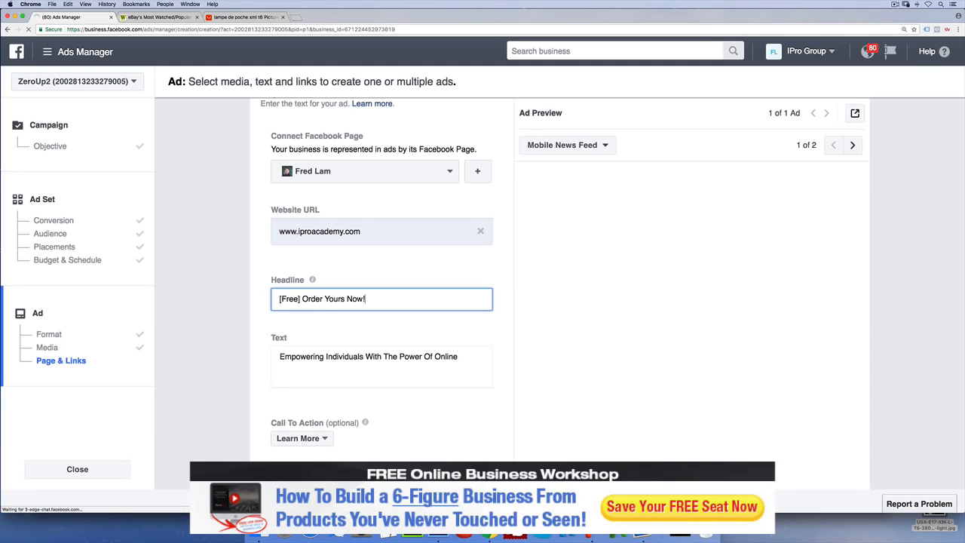
scroll(412, 377, "down", 1)
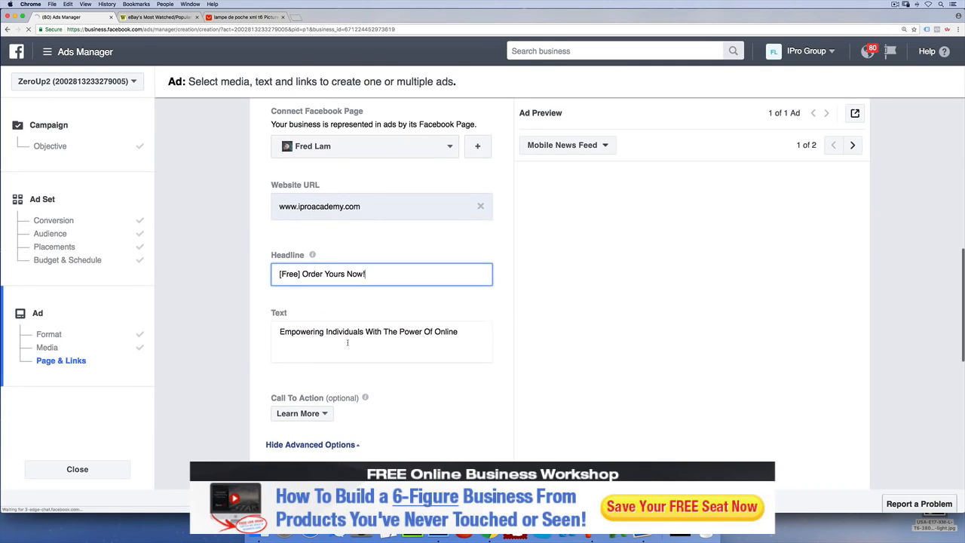
Replace the ad text with "This Innovative Tactical Flashlight Is 10x Stronger Than Your Traditional Light. We're Giving"
left_click(347, 343)
key("super+a")
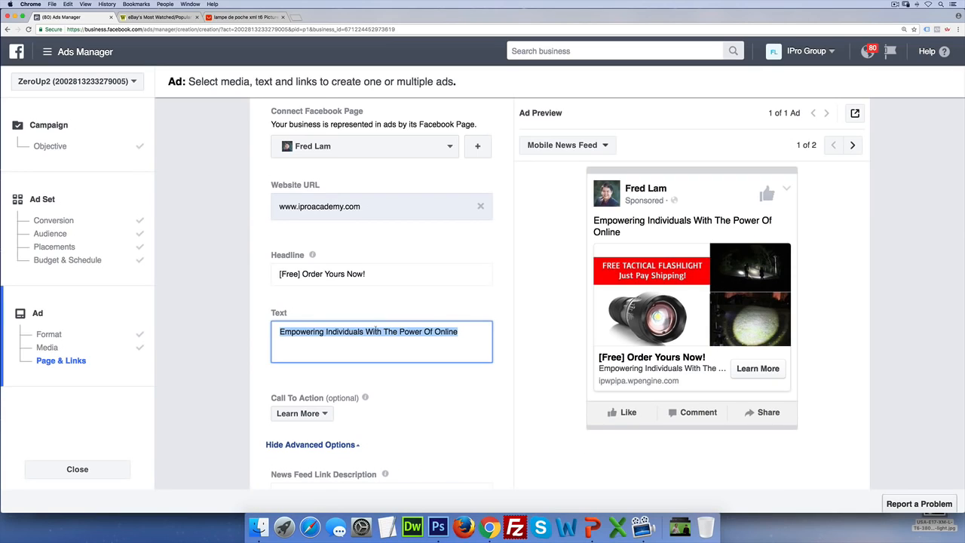
left_click(409, 332)
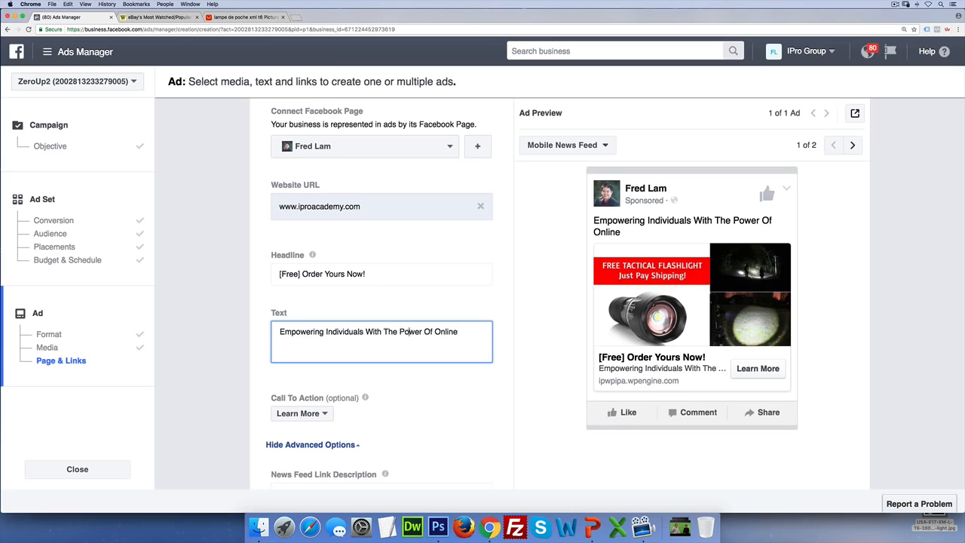
key("super+a")
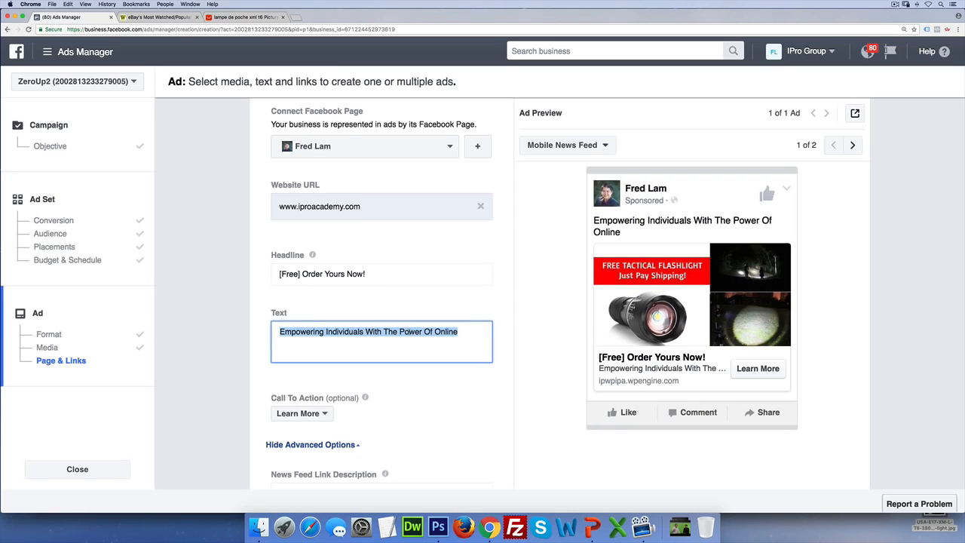
type("This")
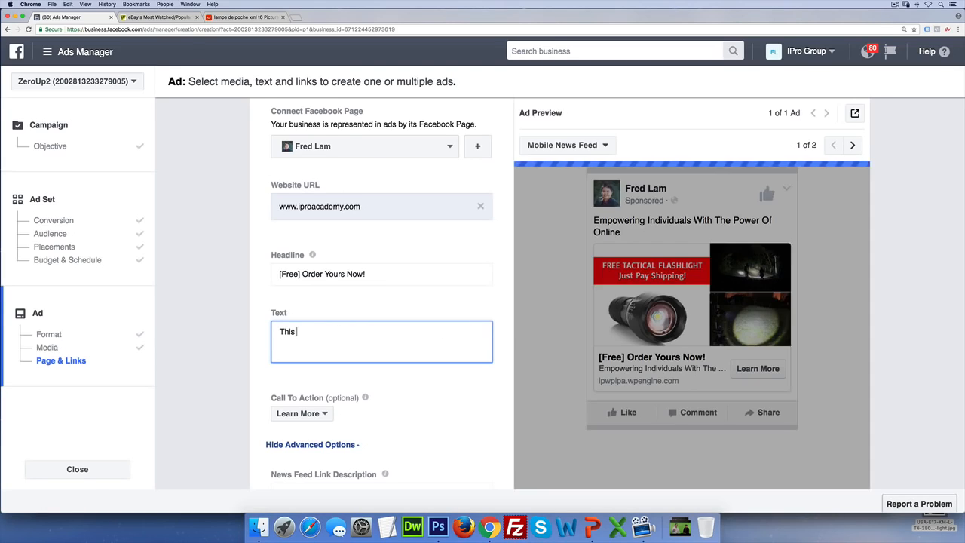
type(" Innovative Tactical F")
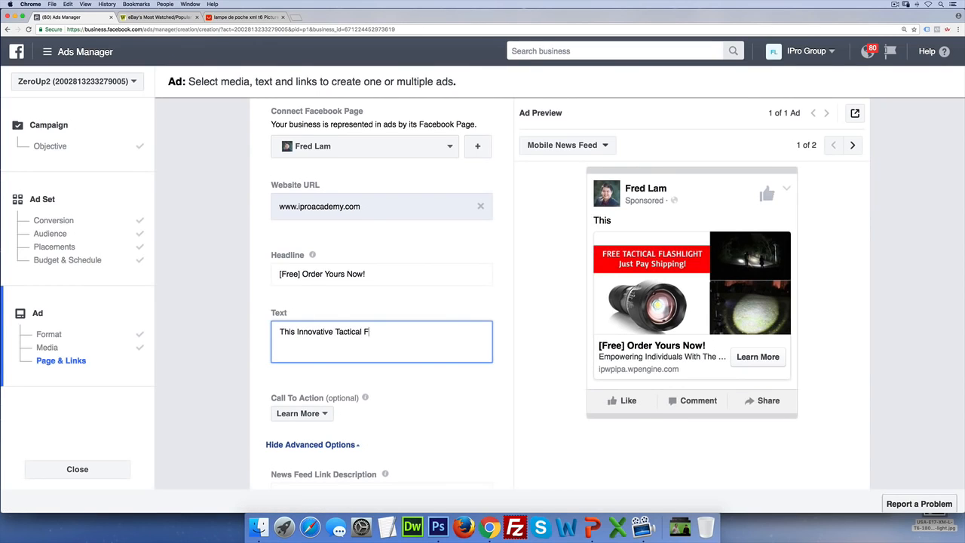
type("lashlight Is 10XS")
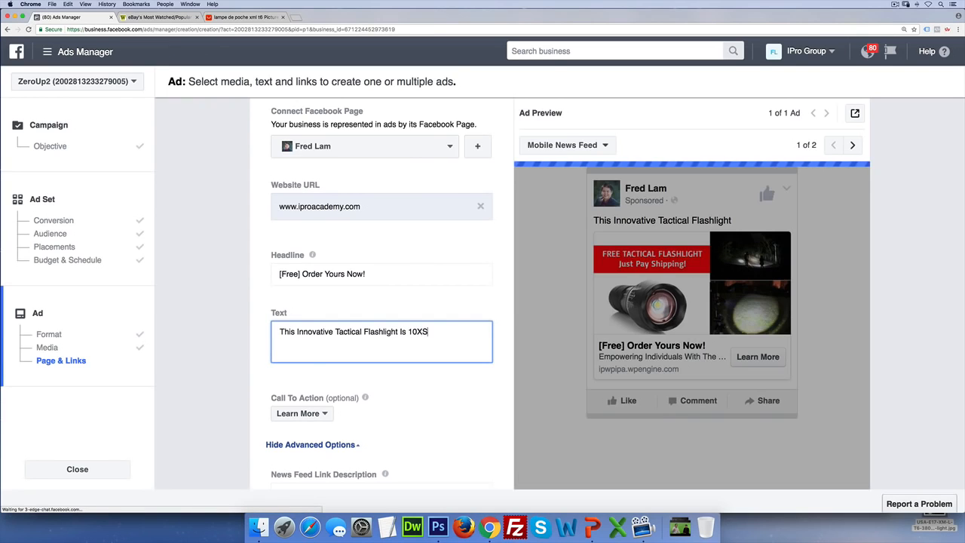
key("BackSpace")
type("x St")
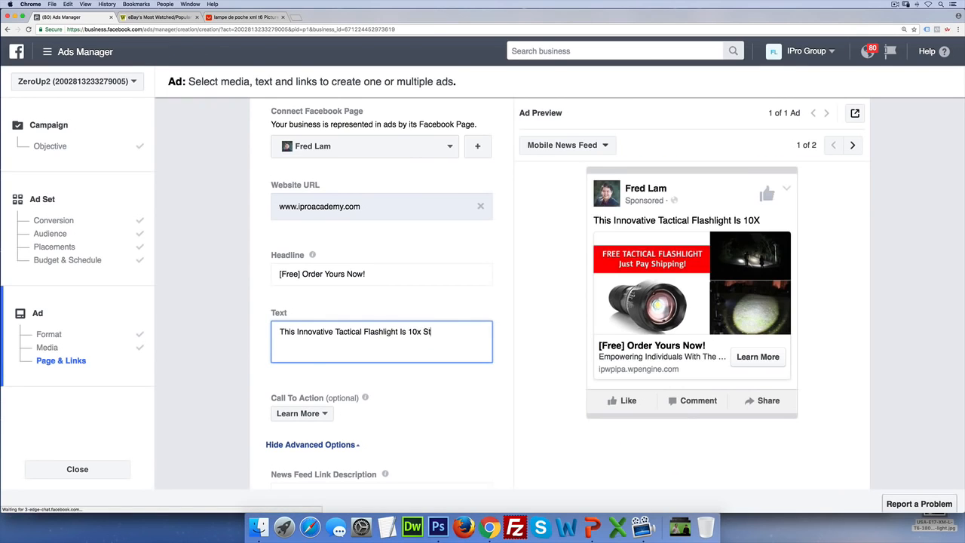
type("ronger Than Your Tradit")
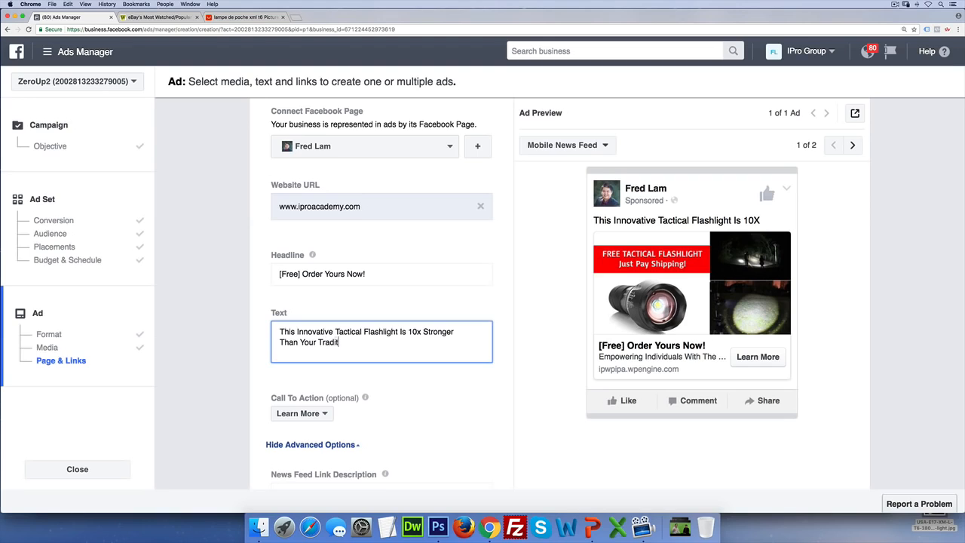
type("ional Light. We're Giving ")
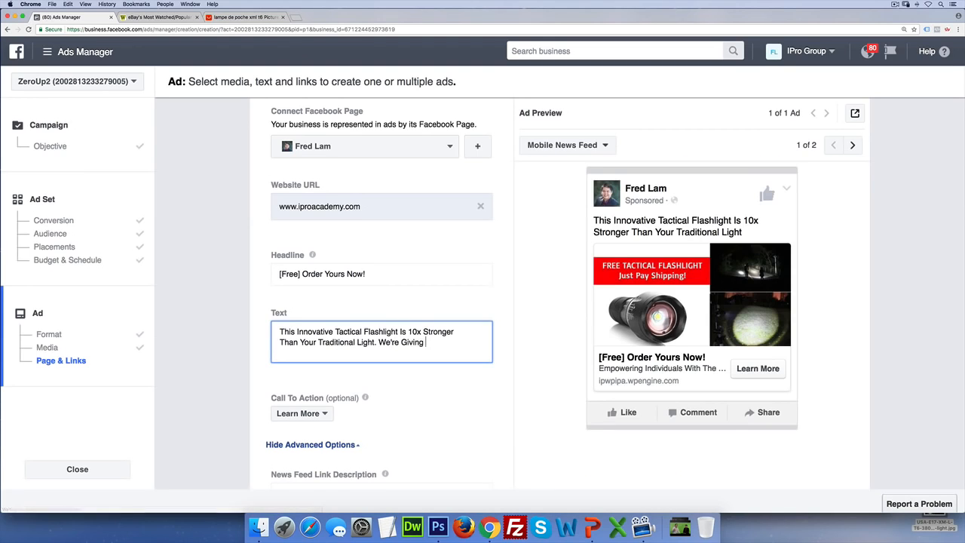
Complete the ad text with "Away 97 Of These For You To Try! Just Pay Shipping!"
type("Away ")
type("97")
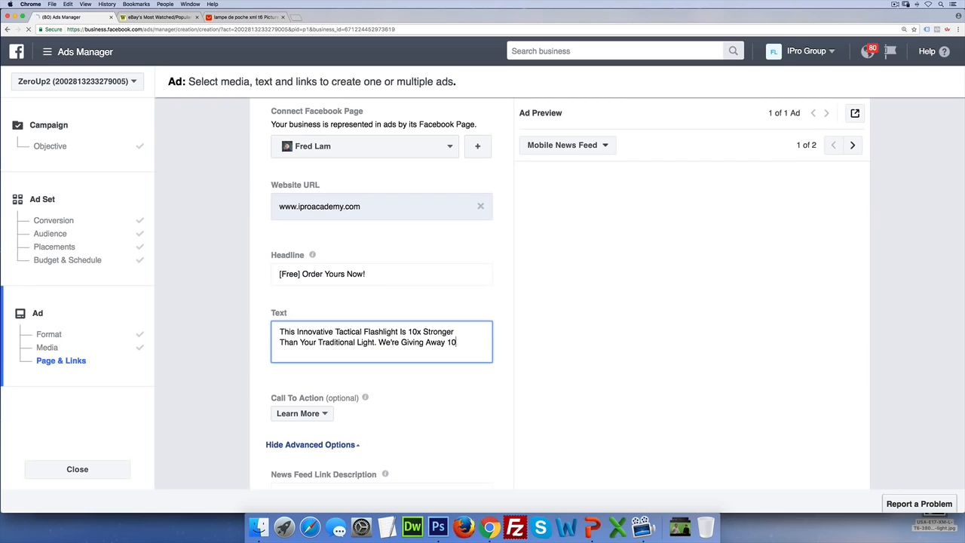
type(" Of Th")
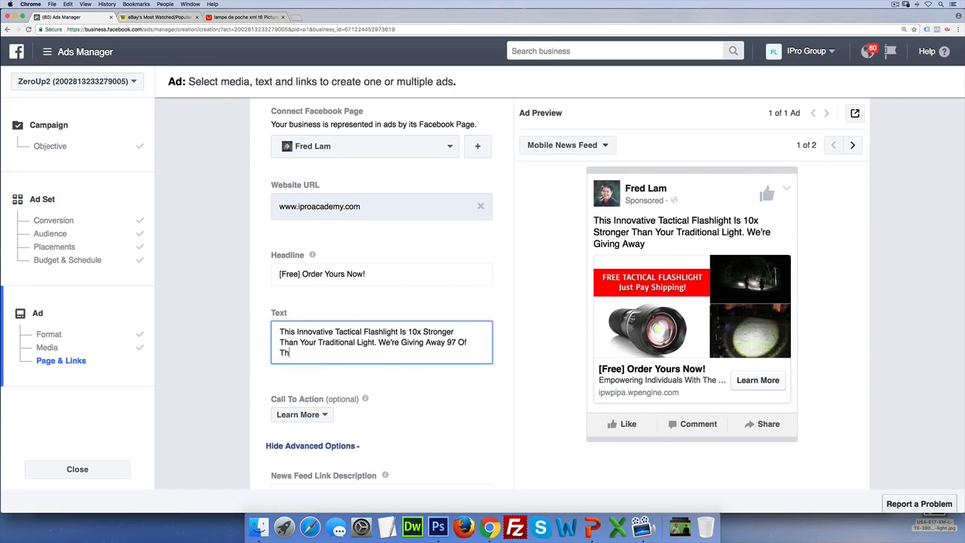
key("BackSpace")
key("BackSpace")
key("BackSpace")
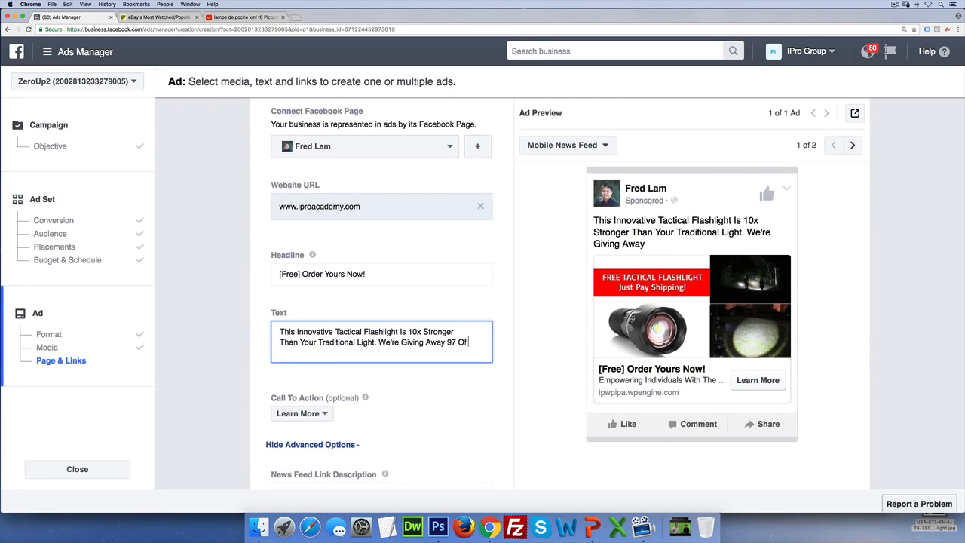
type("These For yo")
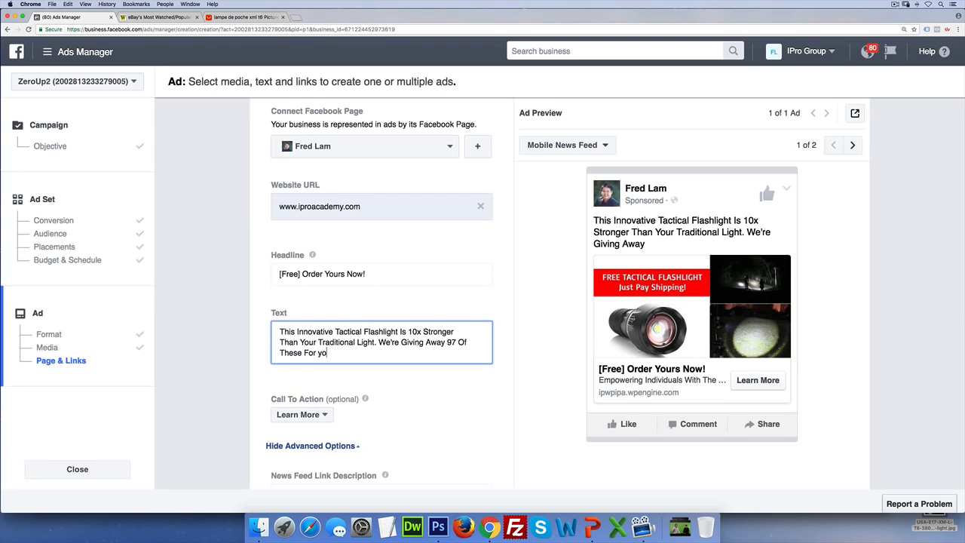
type("uou ")
type("You ")
type("To Try! Just Pay Shipping")
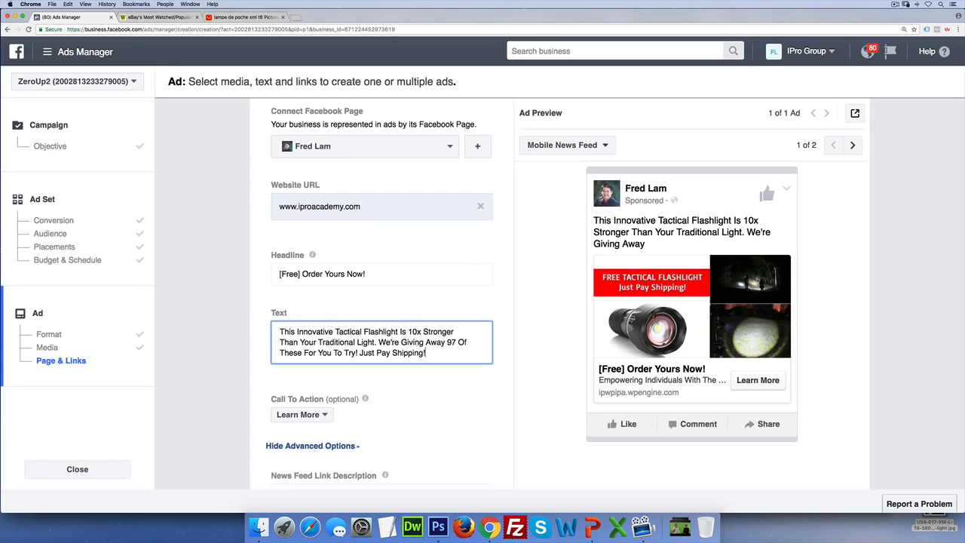
type("!")
Set the call to action to Shop Now and the News Feed link description to "FREE For A Limited-Time! Just Pay S/H!"
left_click(300, 414)
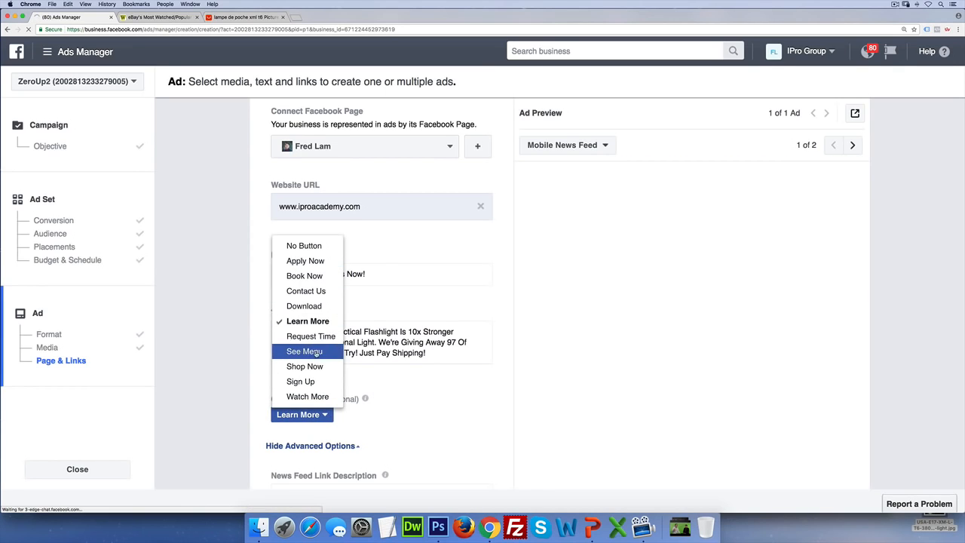
left_click(305, 366)
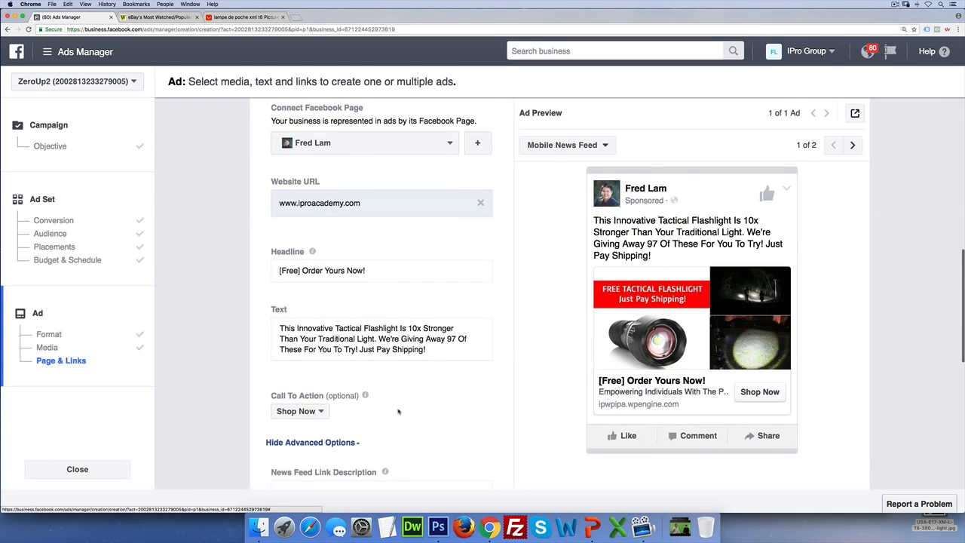
scroll(388, 405, "down", 4)
left_click(375, 396)
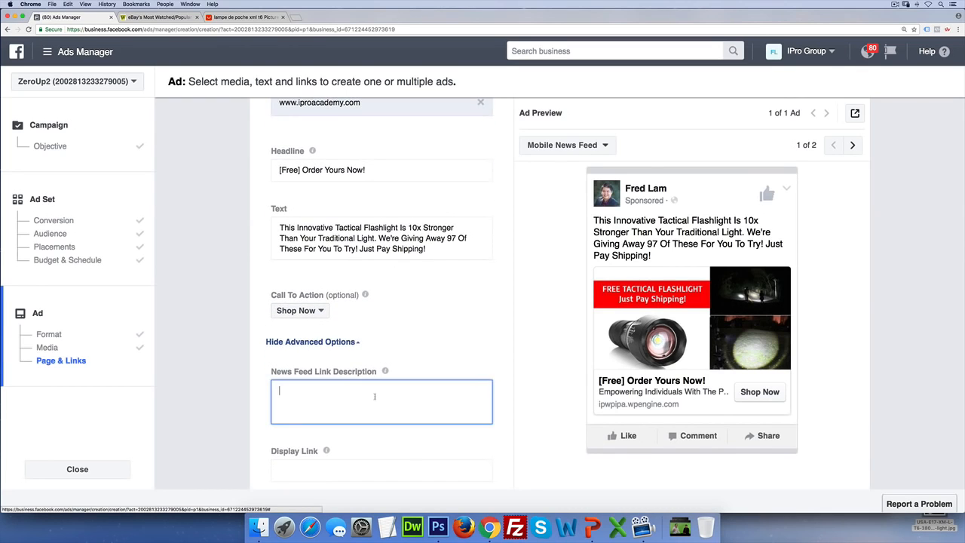
scroll(375, 396, "down", 2)
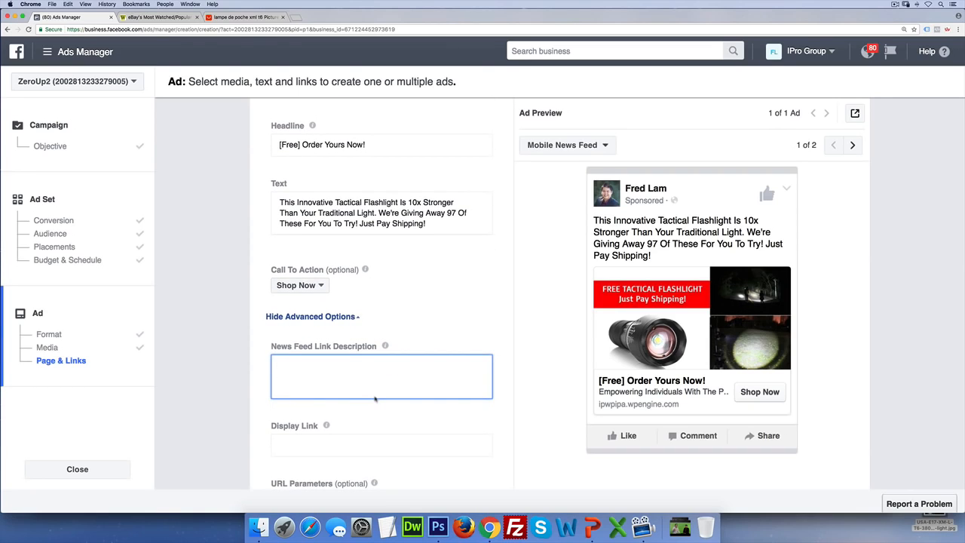
type("This Is")
key("super+a")
type("Free Fo")
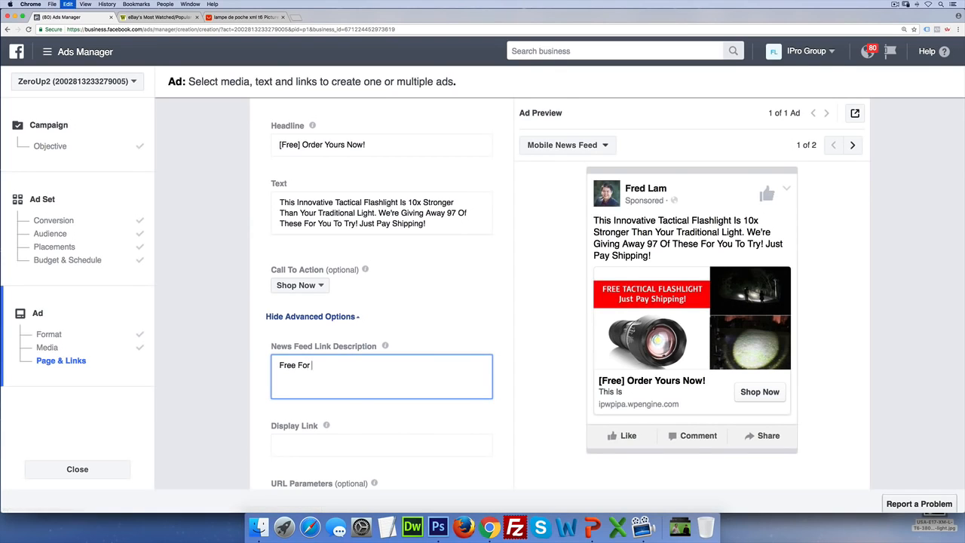
key("BackSpace")
key("BackSpace")
key("BackSpace")
key("BackSpace")
key("BackSpace")
key("BackSpace")
type("REE For A Limited")
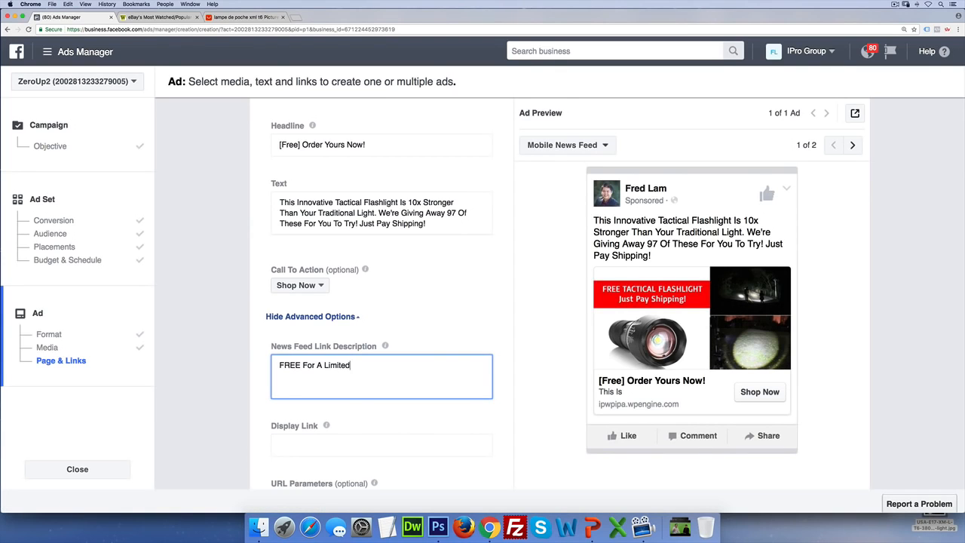
type("-Time! Just Pay S/H!")
left_click(366, 443)
type("www.iPro")
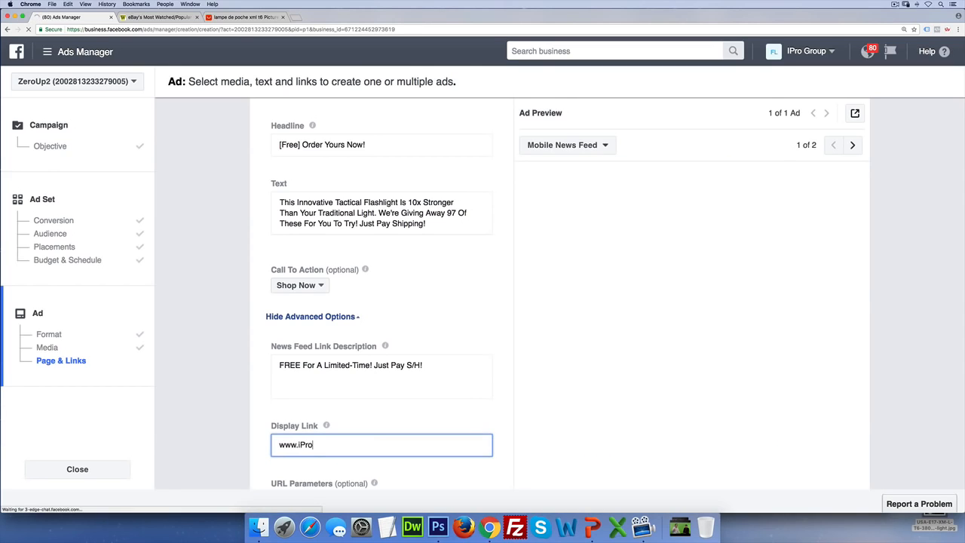
type("Academy.com")
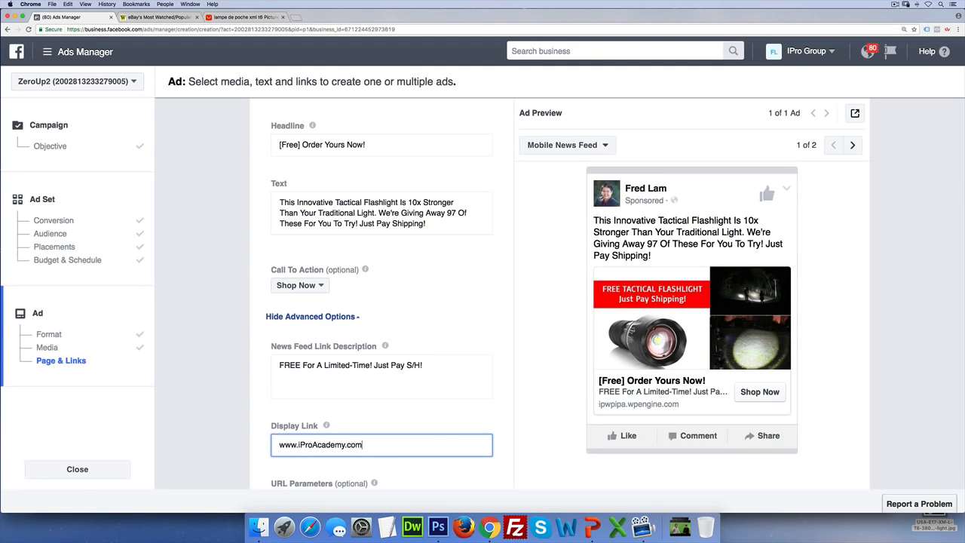
scroll(482, 274, "right", 1)
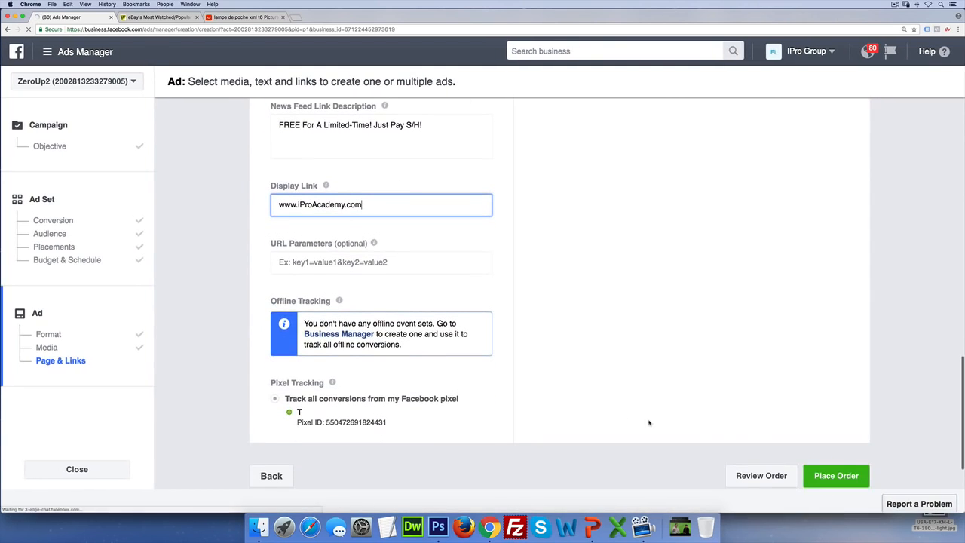
scroll(506, 385, "up", 5)
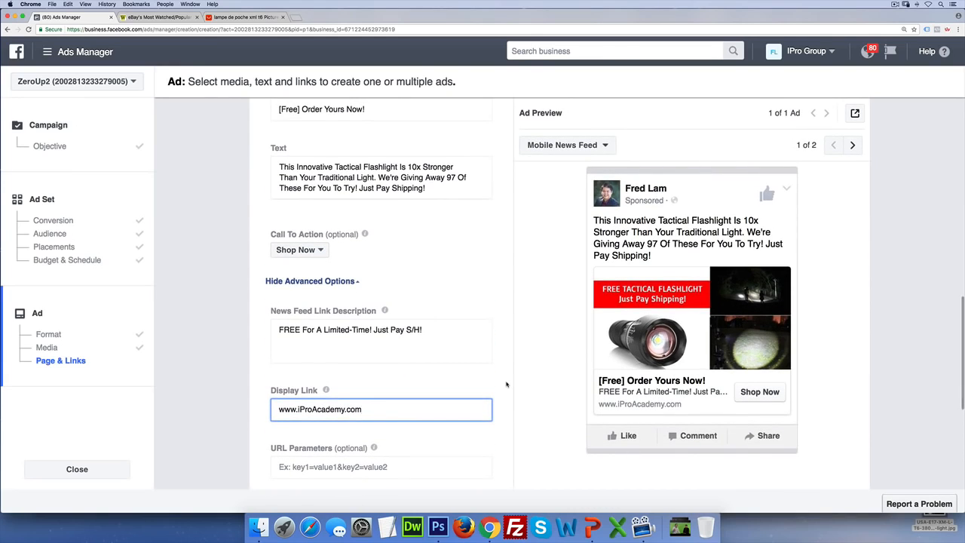
Replace the ad text with "[FREE GIVEAWAY] This Tactical Flashlight So So Powerful That It May Blind Attackers!"
left_click(435, 175)
key("super+a")
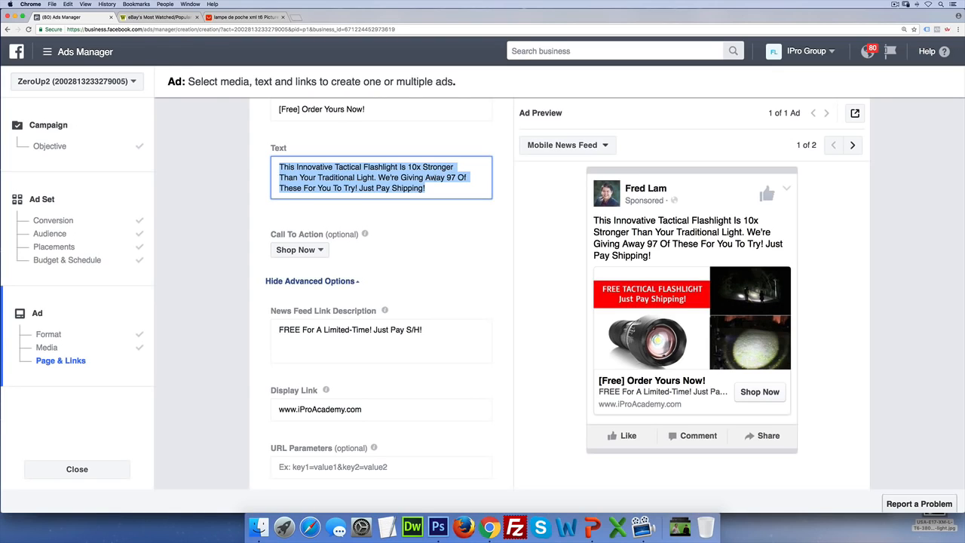
type("[FREE GI")
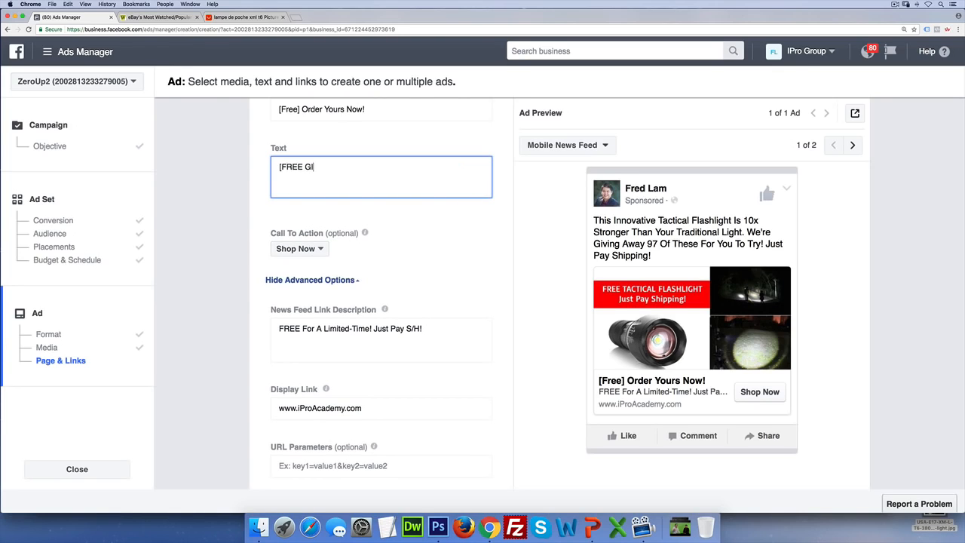
type("VEAWAY] This ")
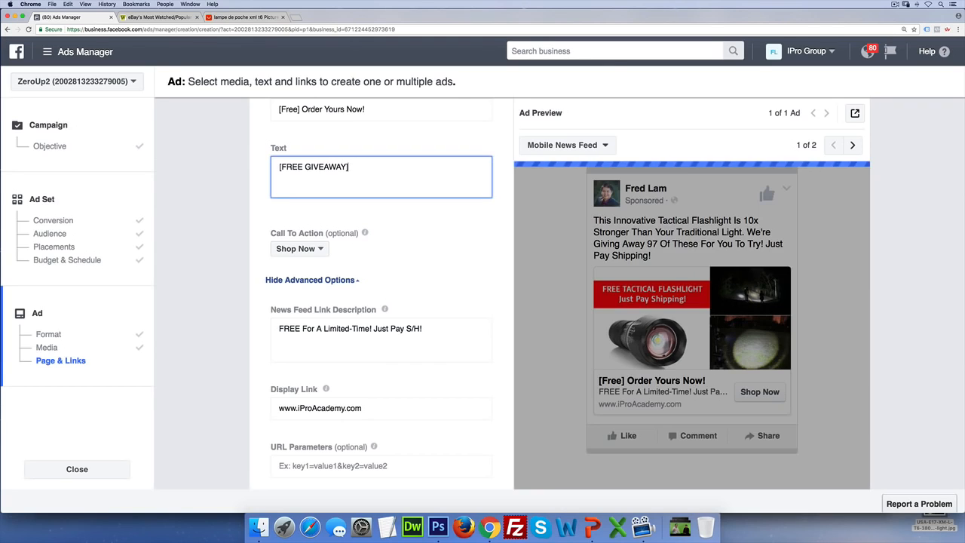
type("Ta")
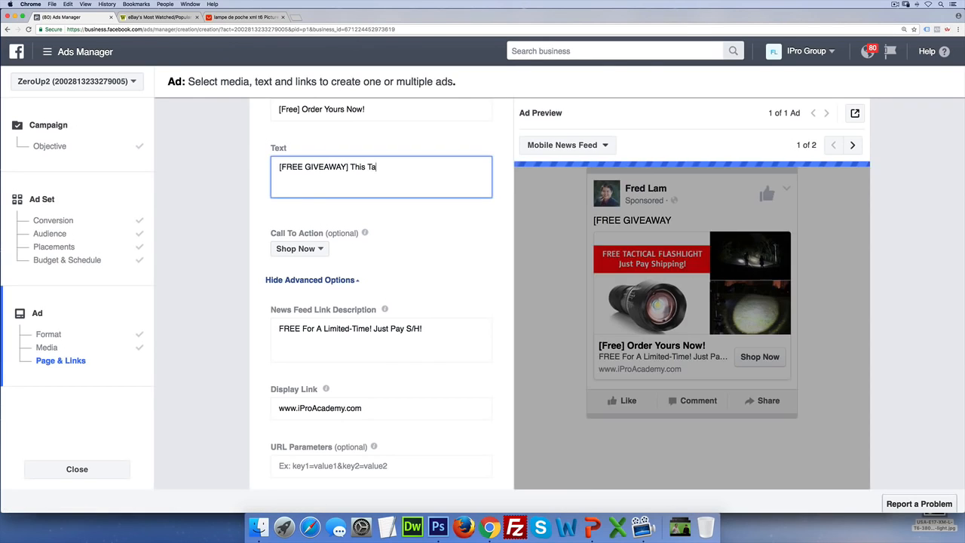
type("ctical Flash")
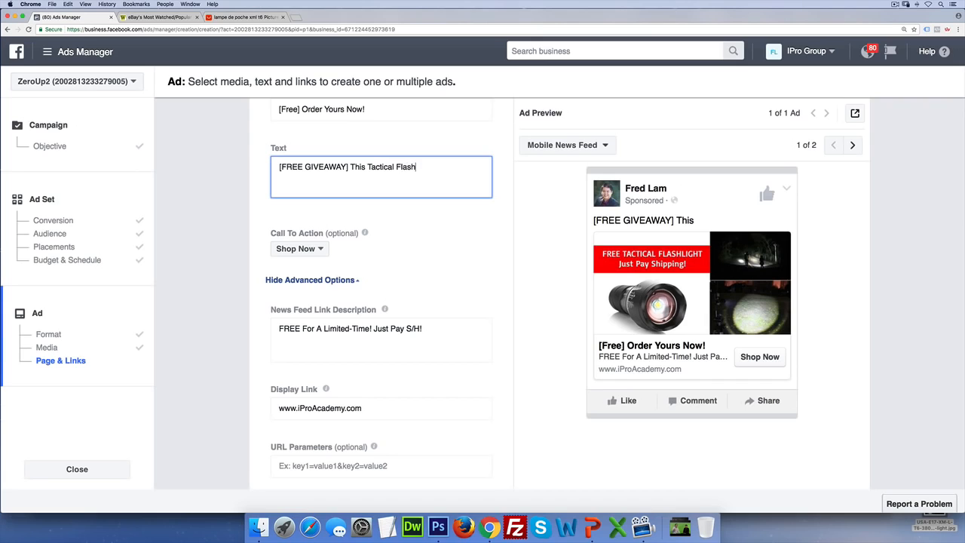
type("light So So Powerful That ")
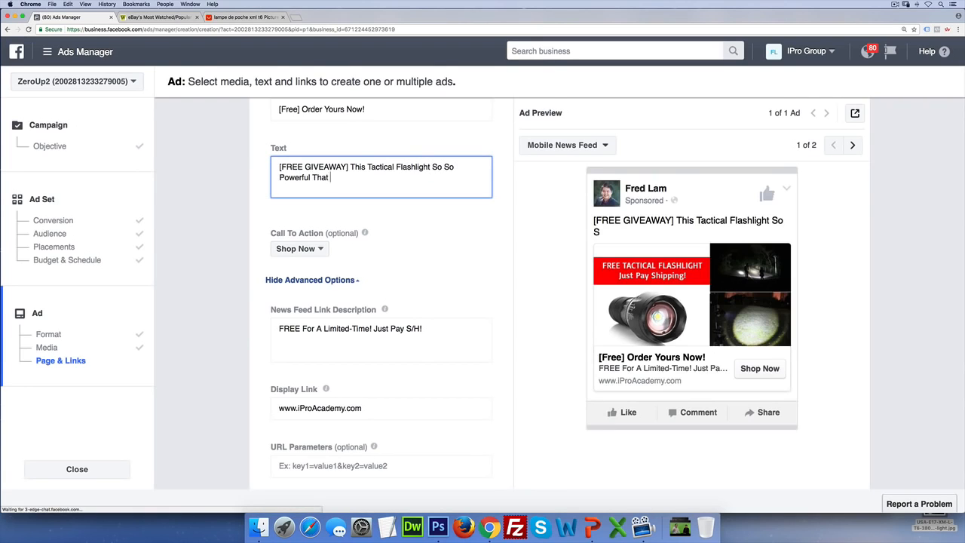
type("It May Blind")
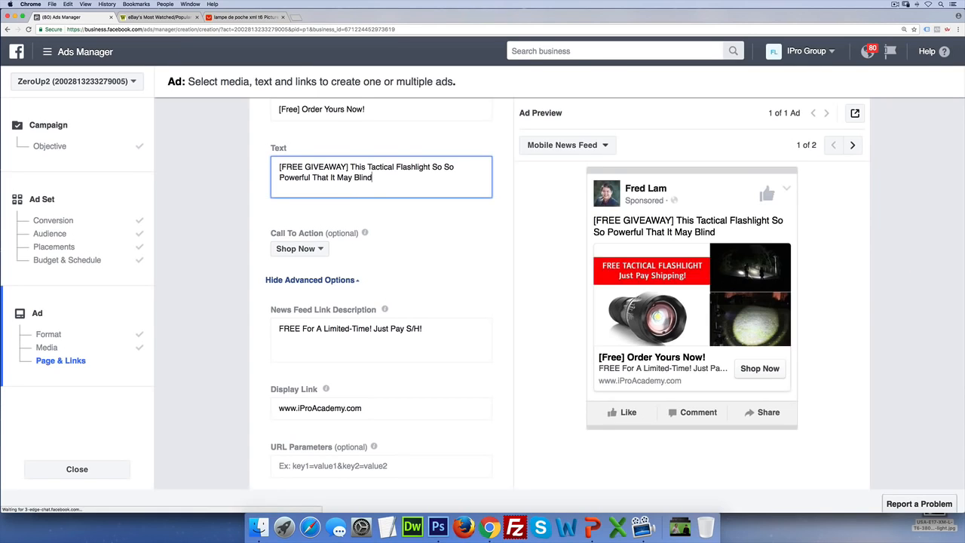
type(" Attackers! ")
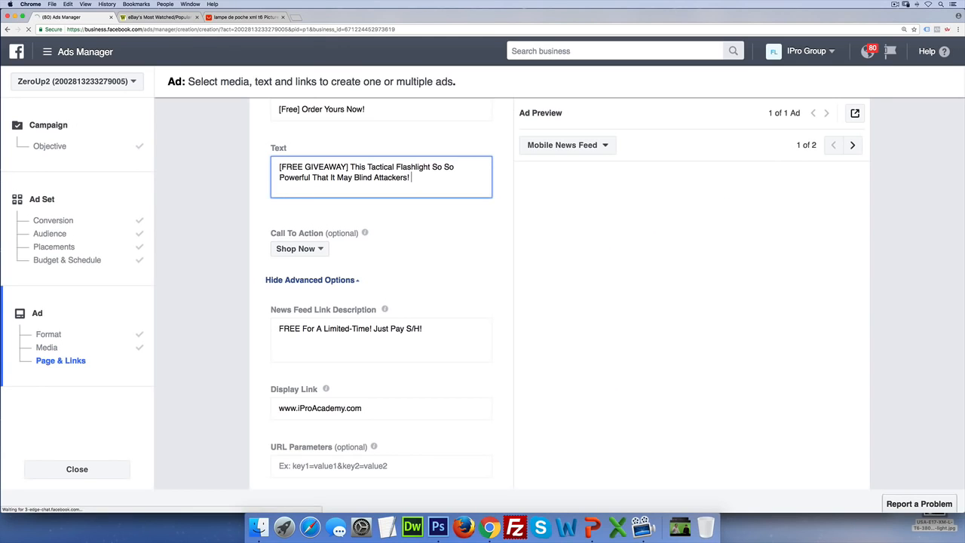
Append "For A Limited Time, We're Giving Away 100 Of These For You To Try! Just Pay Shipping! Order Yours Below!" to the ad text
type("For A Limited time")
key("BackSpace")
key("BackSpace")
key("BackSpace")
key("BackSpace")
type("Time,")
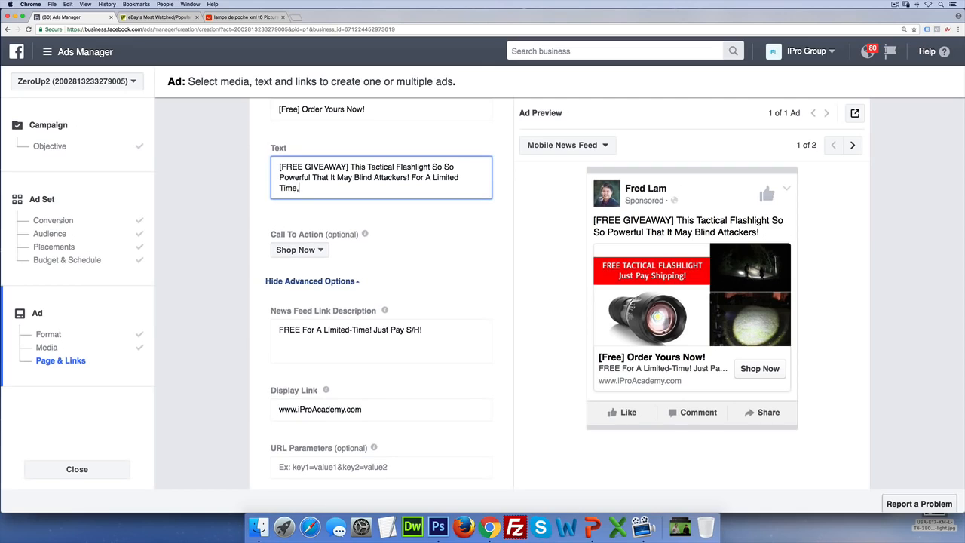
type(" We're Give")
type("ing Away ")
type("100 Of T")
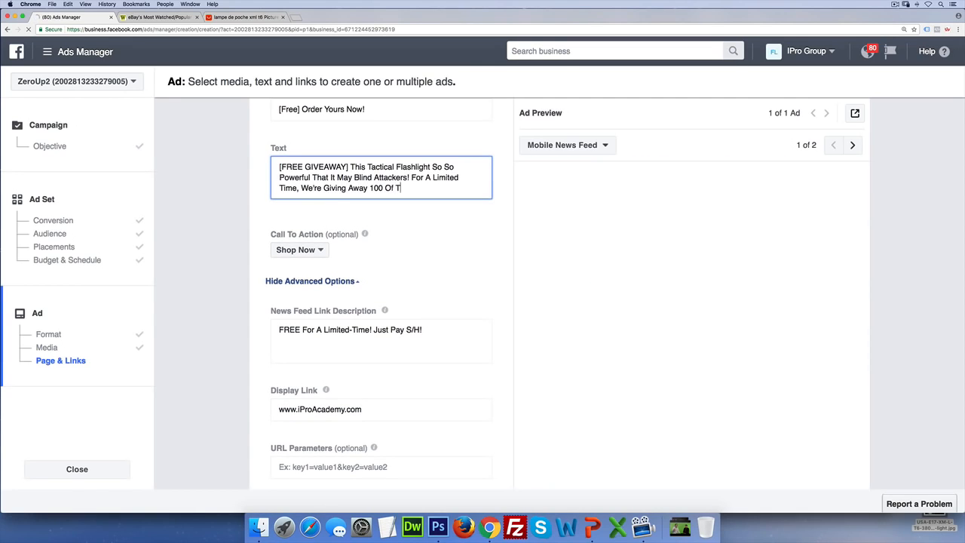
type("hese For You")
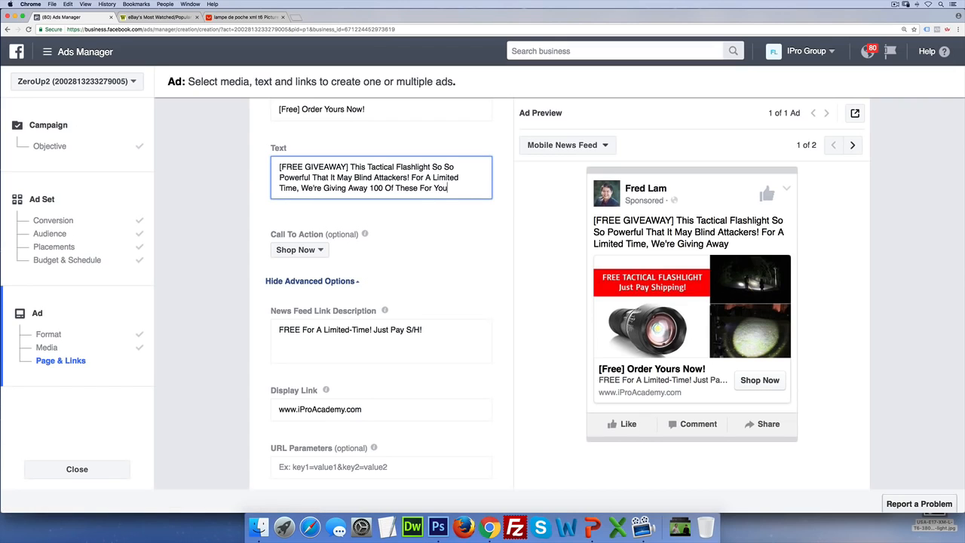
type(" To Try! ")
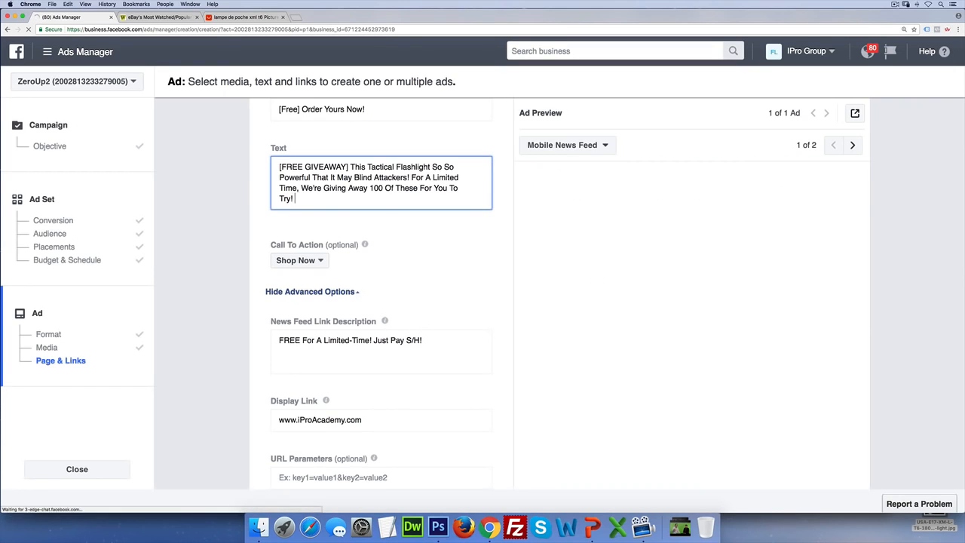
type("Just Pay Shipping! Ord")
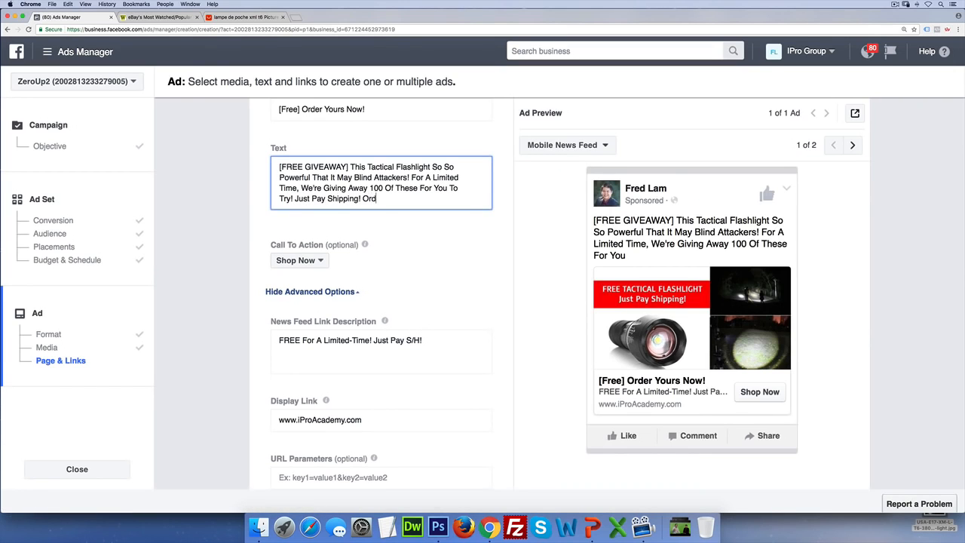
type("er Yours Below!")
Look over the ad's tracking options and the updated Mobile News Feed preview, and start switching to another open application
scroll(461, 258, "down", 5)
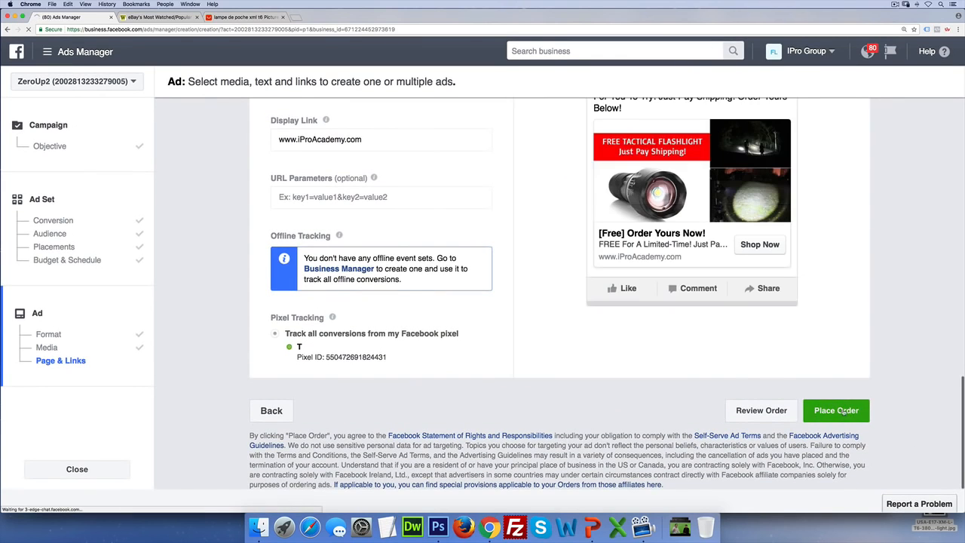
scroll(732, 373, "up", 3)
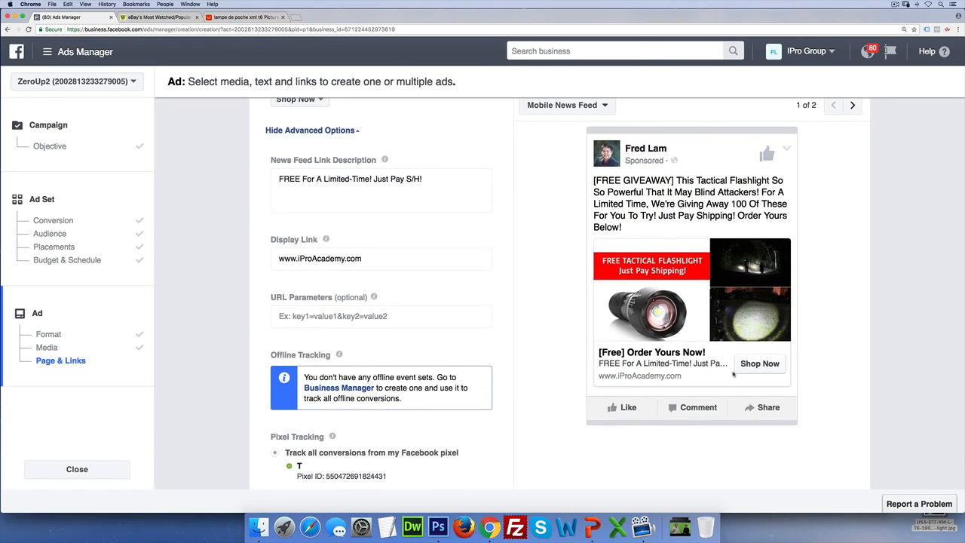
key("super+Tab")
key("super+Tab")
key("super+Tab")
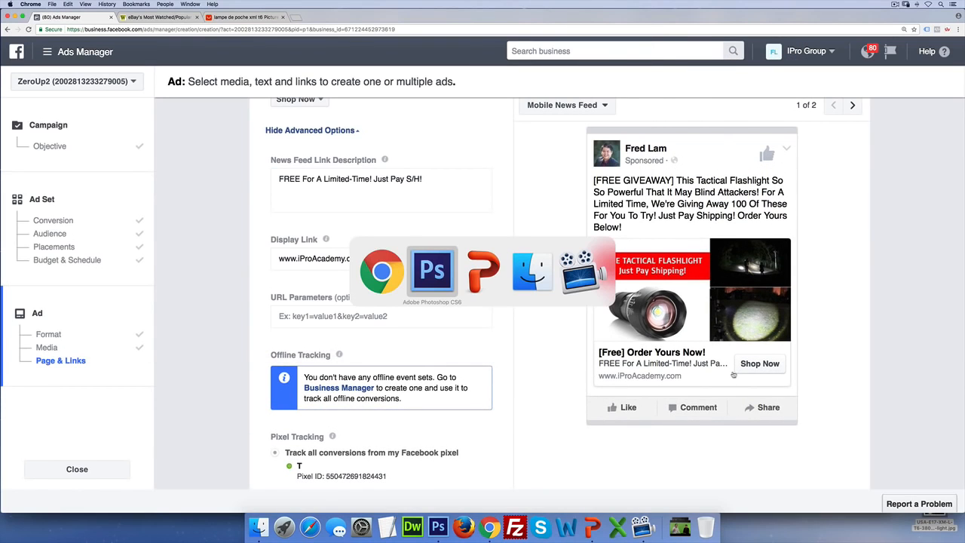